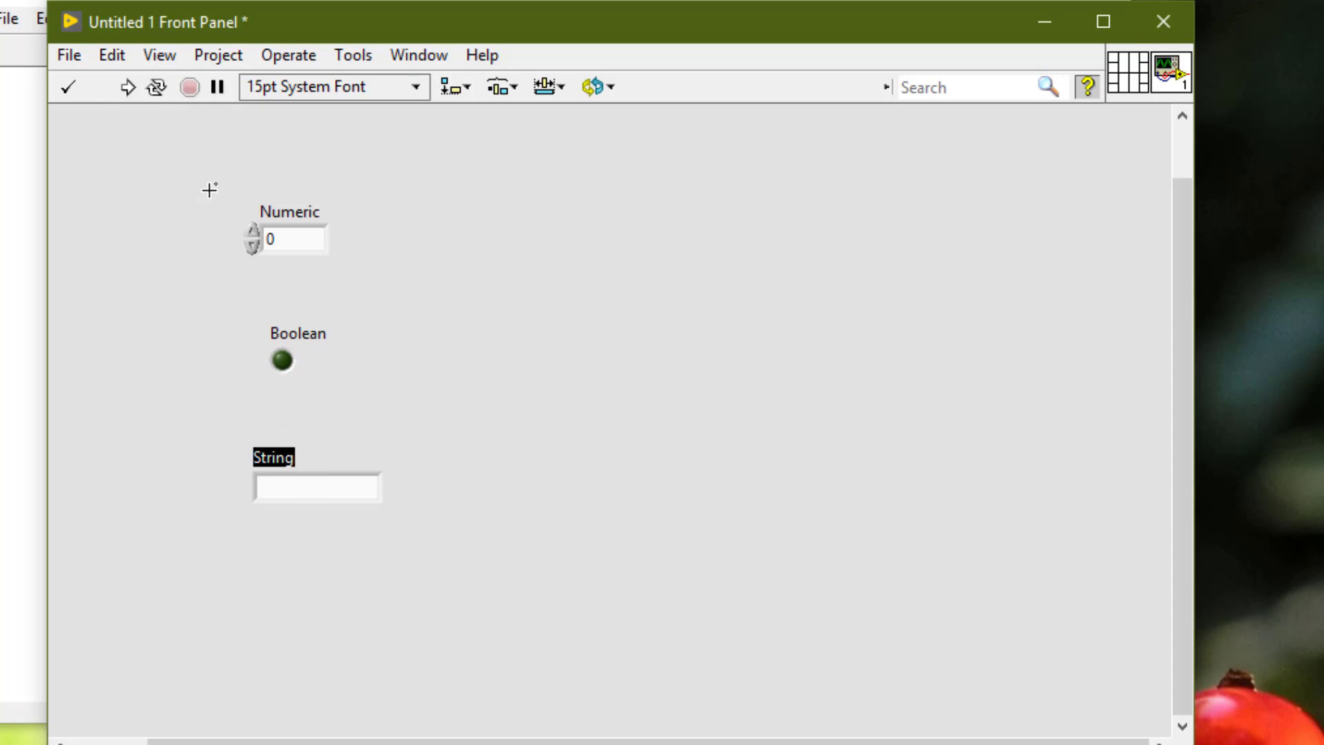
pyautogui.moveTo(210, 190); pyautogui.dragTo(468, 550)
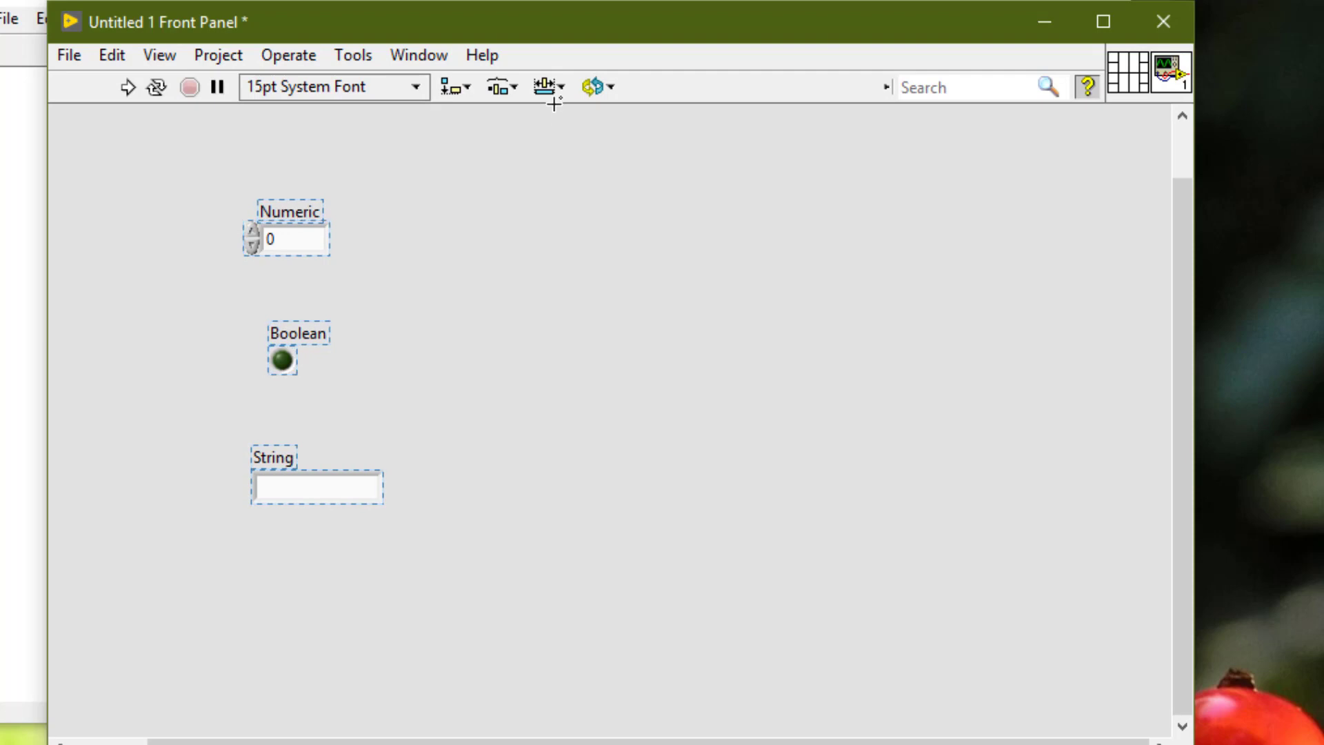
pyautogui.click(593, 87)
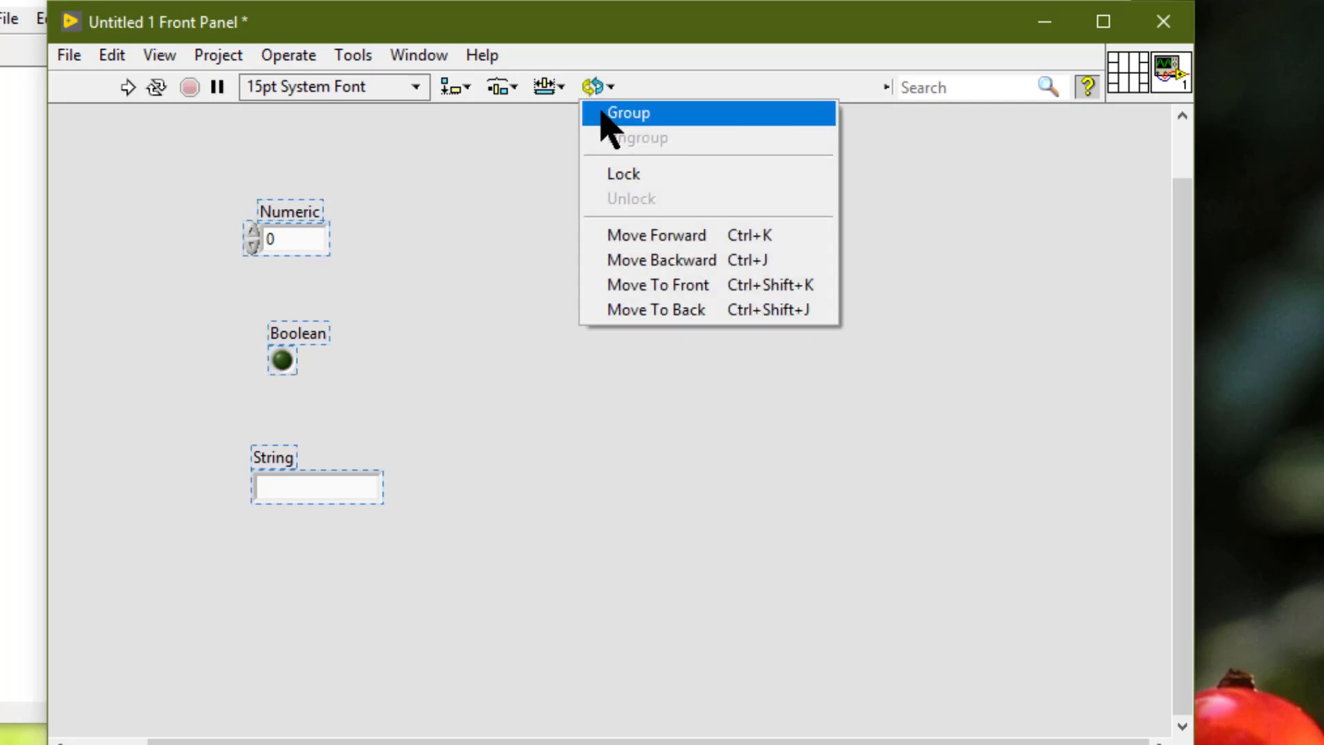
pyautogui.click(601, 174)
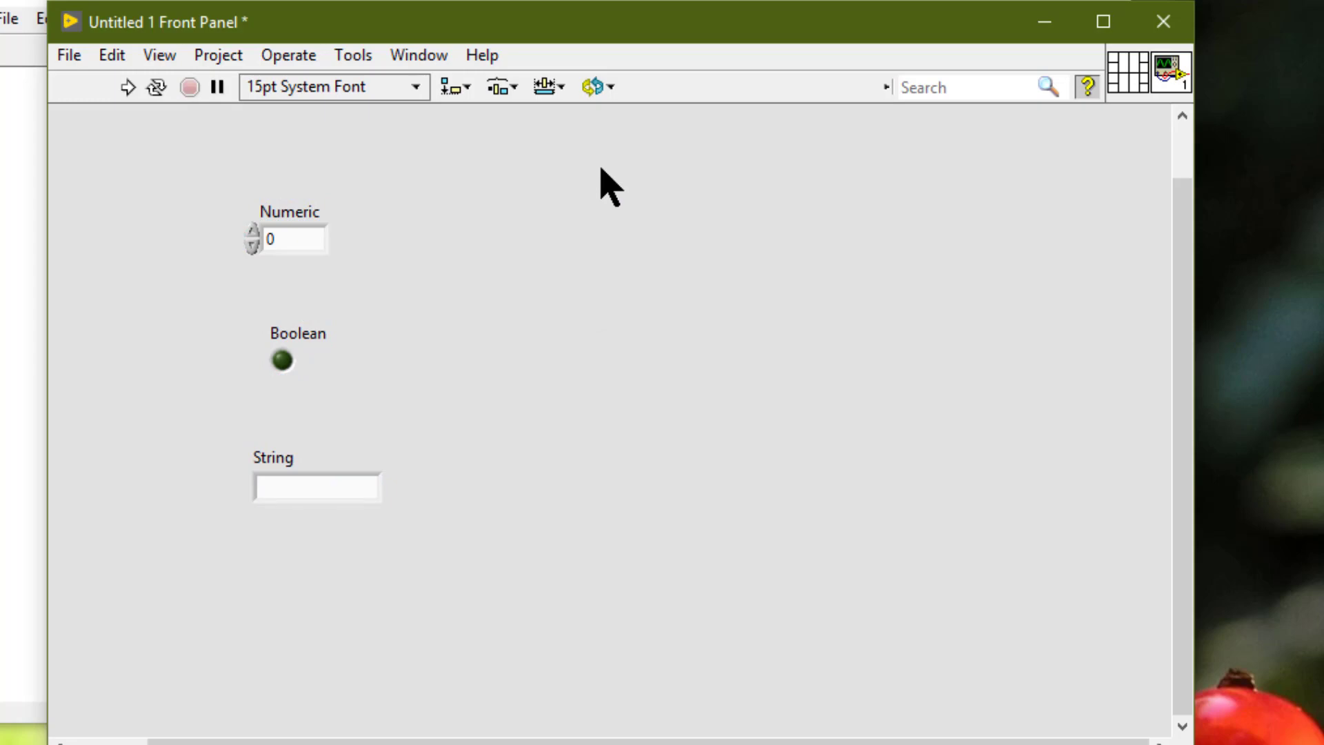
# - Place a Vertical Fill Slide from the Modern numeric controls in the empty area beside the existing controls
pyautogui.rightClick(698, 204)
pyautogui.moveTo(792, 370)
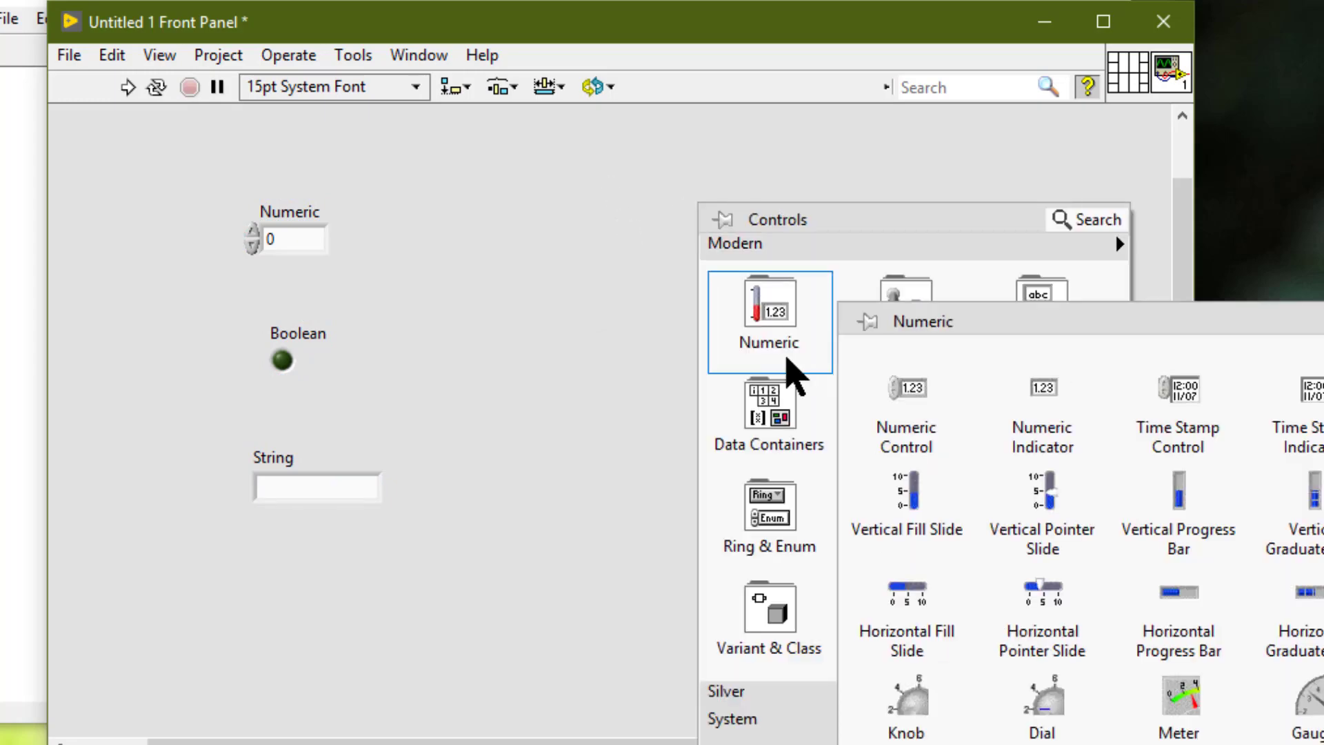
pyautogui.click(905, 491)
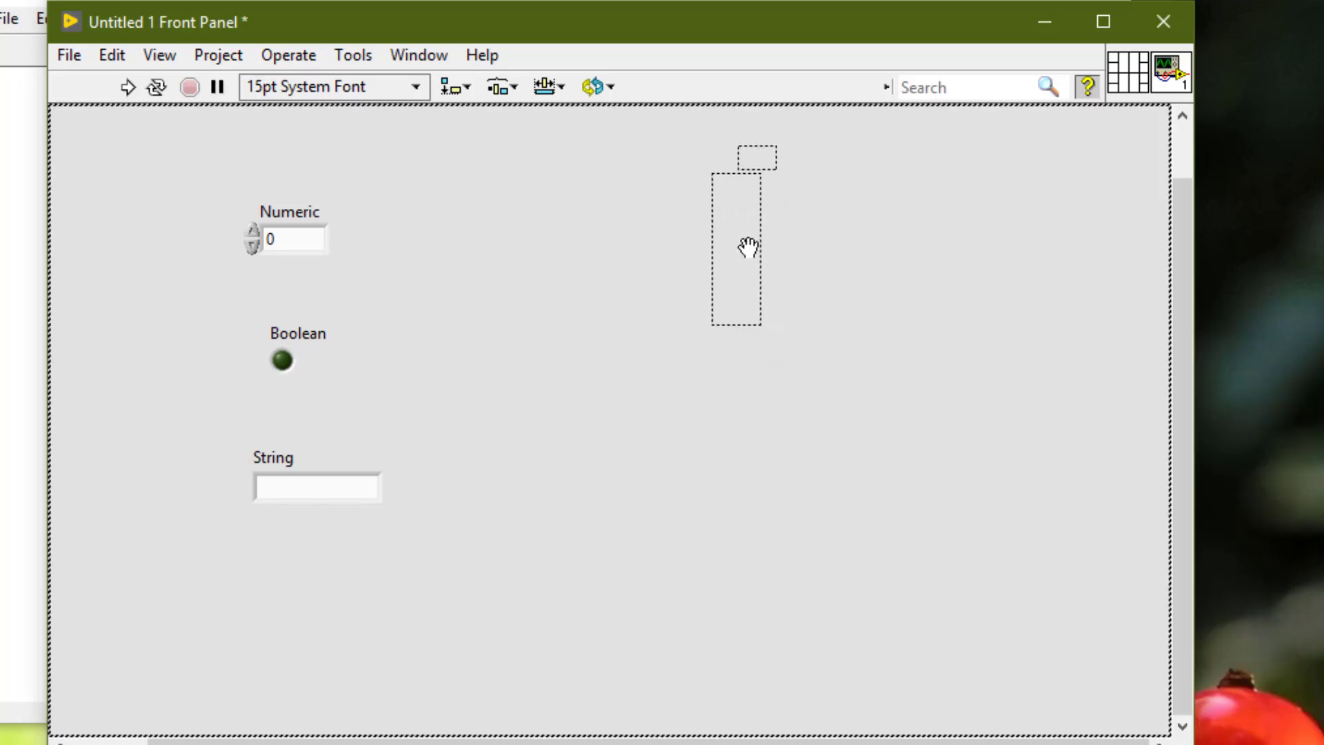
pyautogui.click(739, 264)
# - Place a Square LED from the Modern Boolean controls beside the slide
pyautogui.rightClick(789, 256)
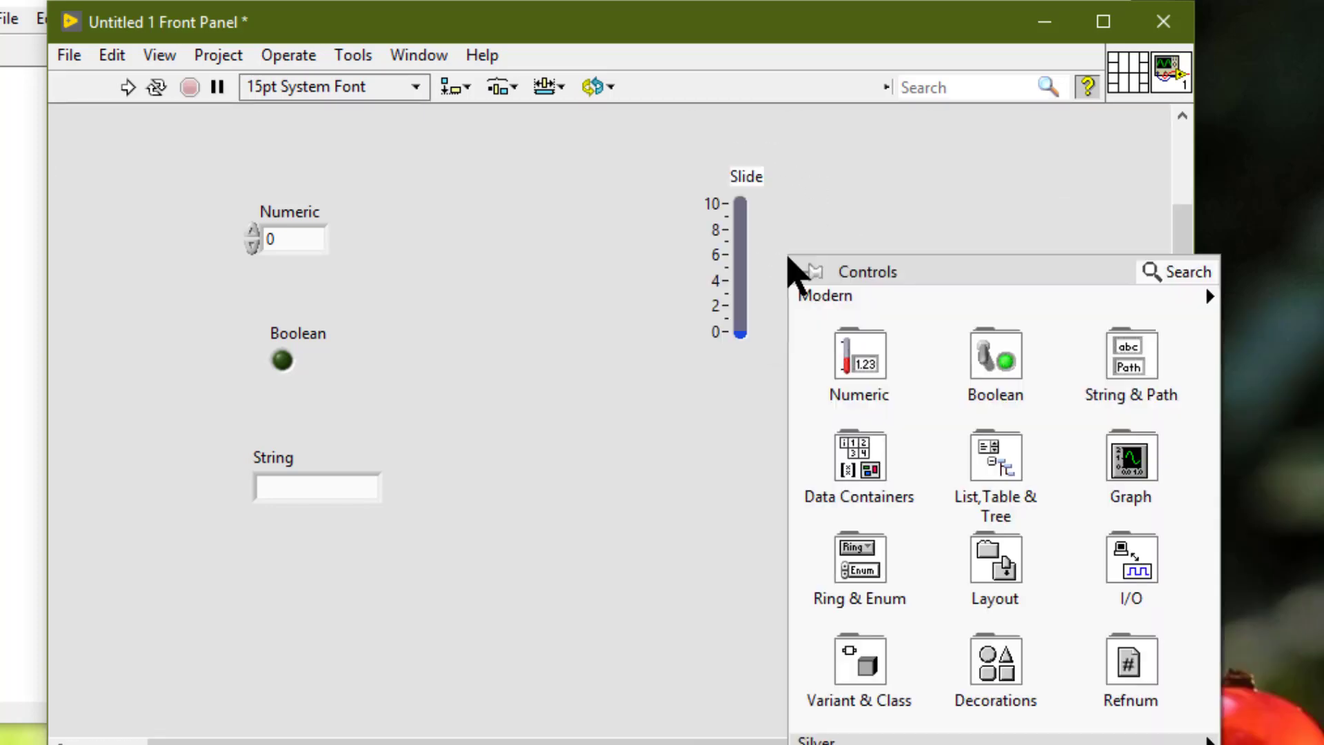
pyautogui.moveTo(986, 375)
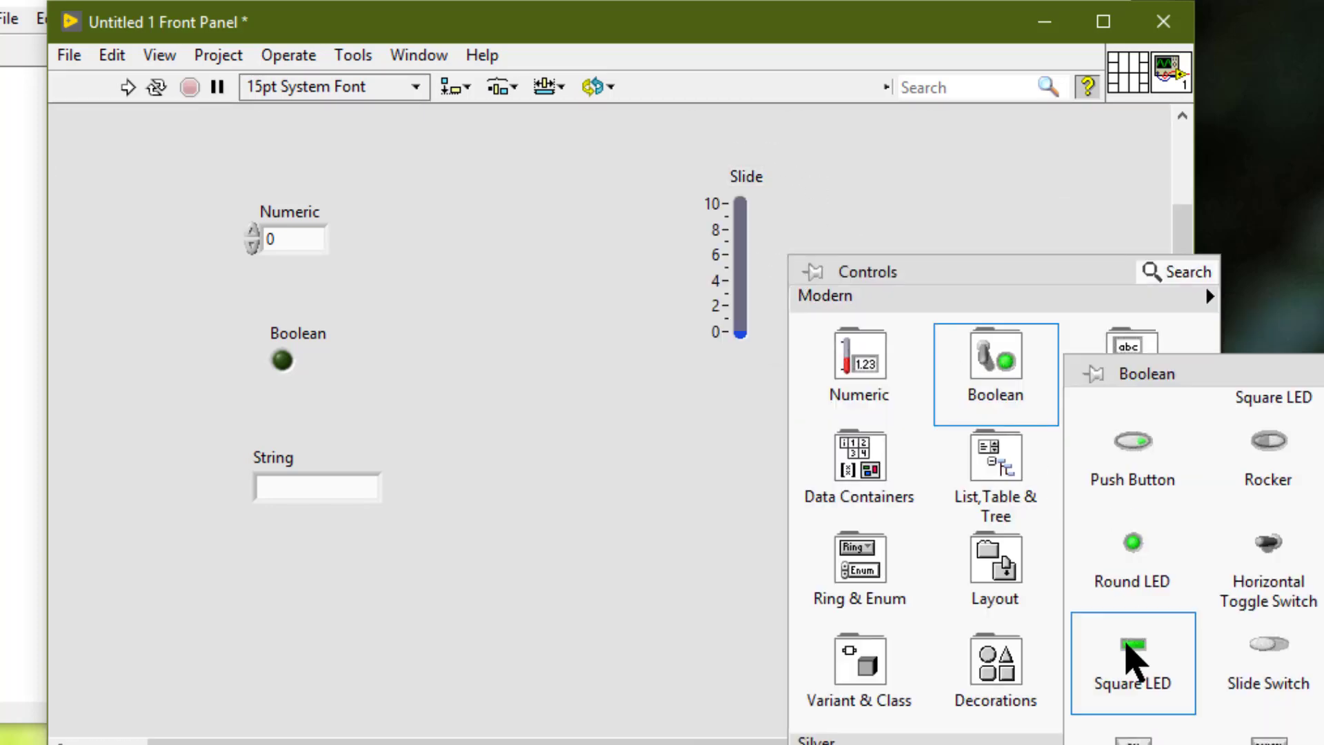
pyautogui.click(1131, 662)
pyautogui.click(822, 270)
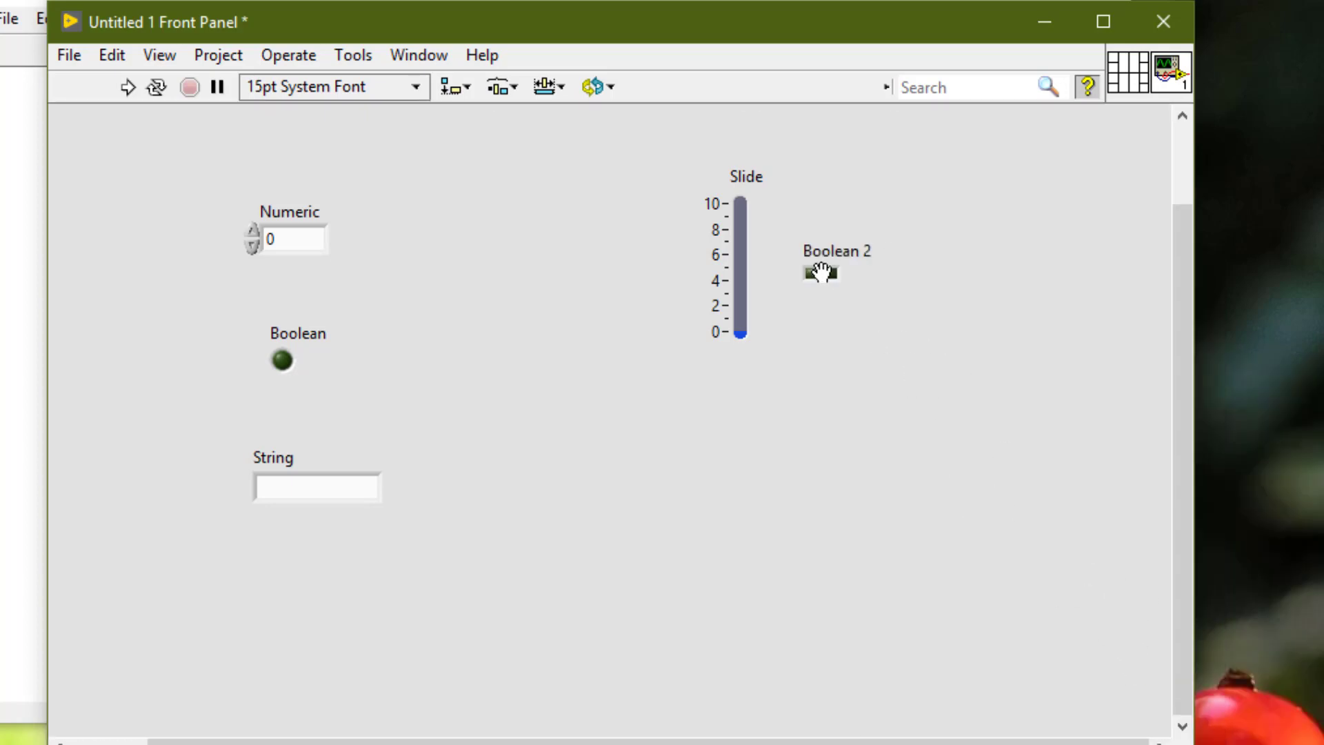
# - Place a File Path Control from the Modern string and path controls beside the Square LED
pyautogui.rightClick(914, 253)
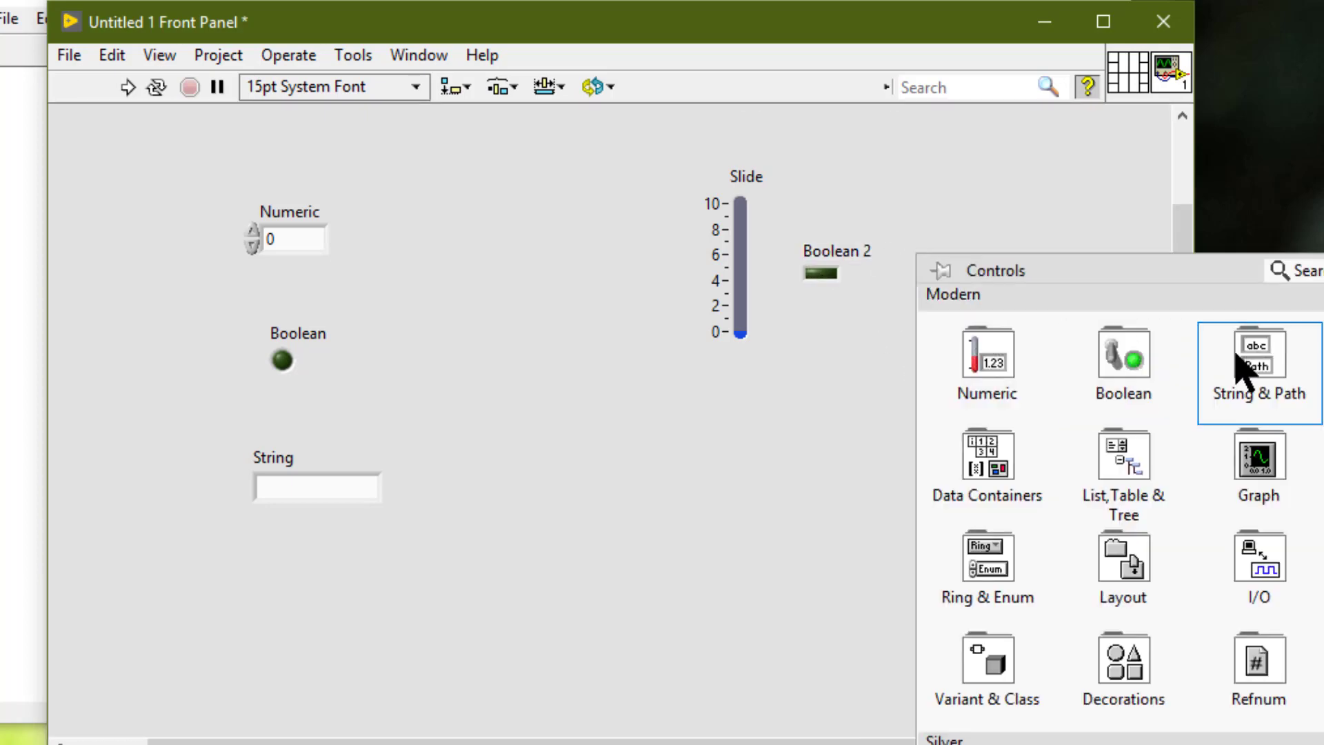
pyautogui.moveTo(1237, 367)
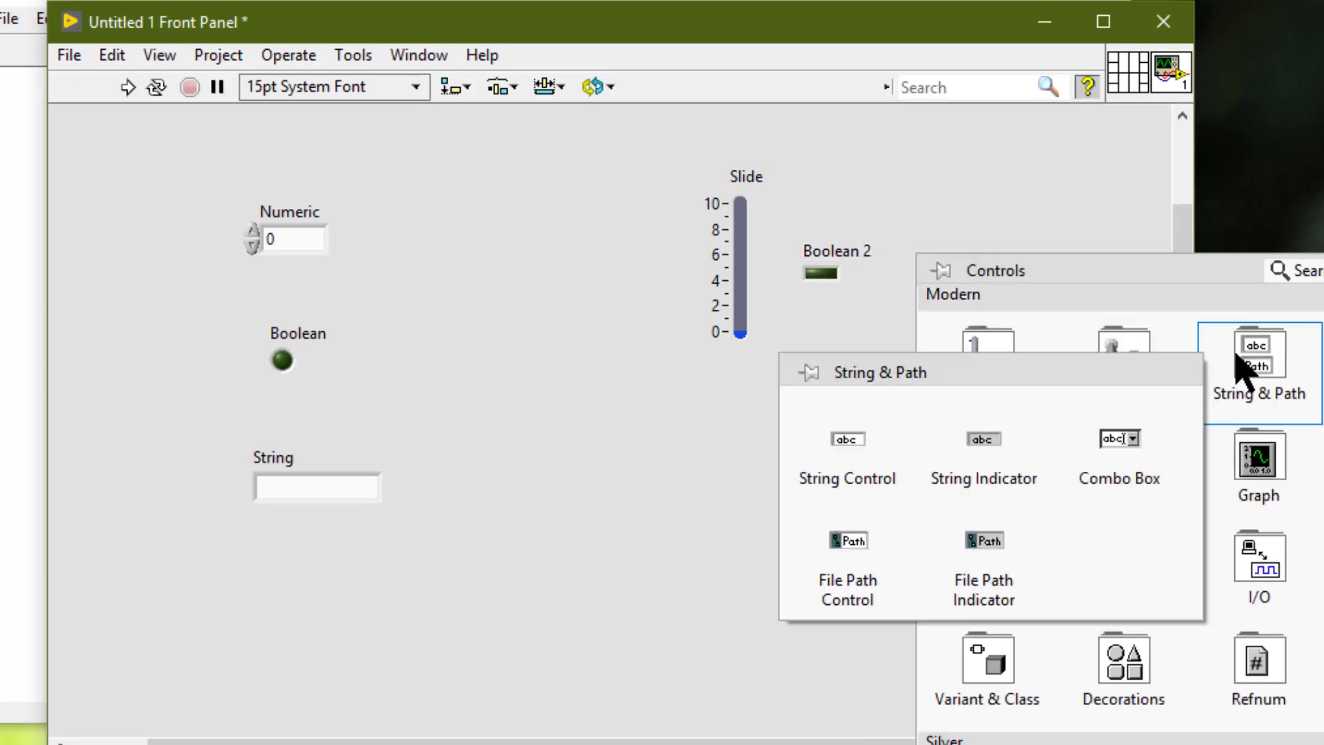
pyautogui.click(850, 608)
pyautogui.click(965, 269)
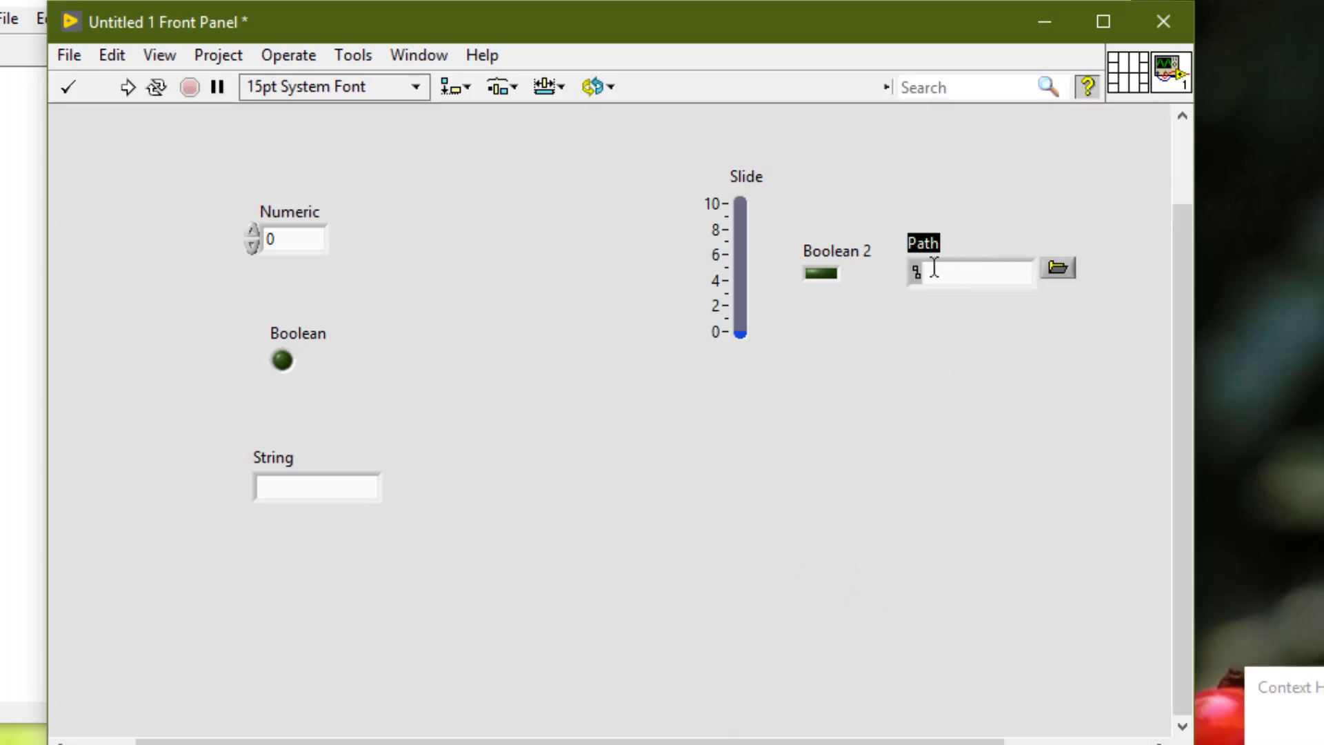
# - Group the Numeric, Boolean and String controls together
pyautogui.moveTo(159, 186); pyautogui.dragTo(459, 565)
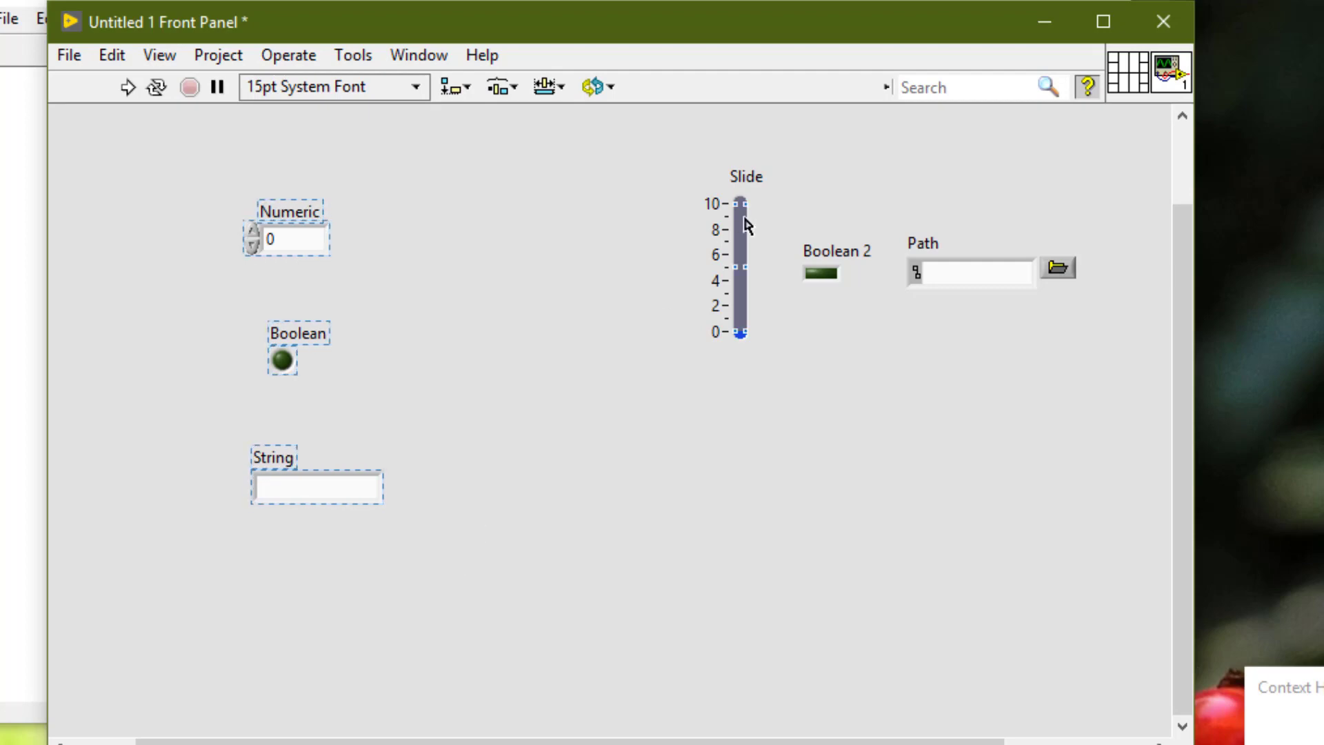
pyautogui.keyDown('shift'); pyautogui.click(746, 176); pyautogui.keyUp('shift')
pyautogui.click(592, 87)
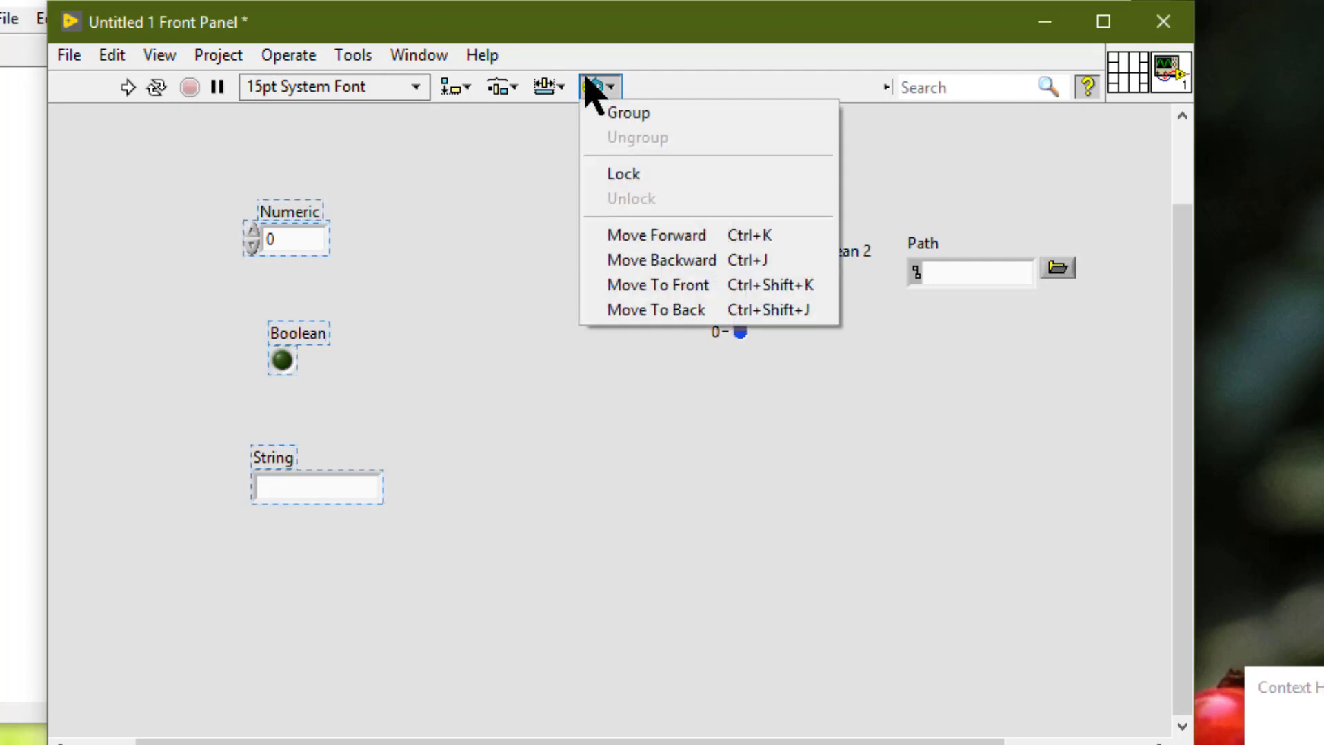
pyautogui.click(601, 111)
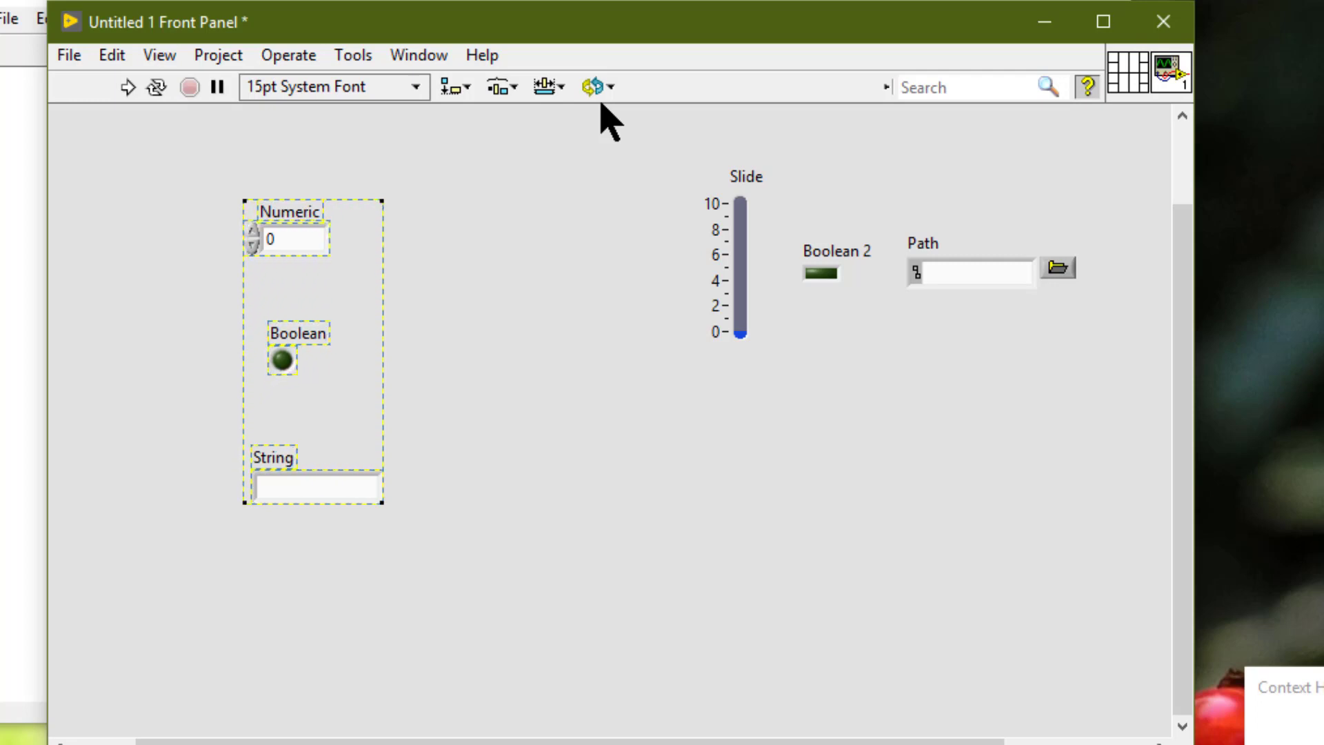
# - Move the group of Numeric, Boolean and String controls as one unit, leaving it slightly left of and below its starting place
pyautogui.moveTo(365, 239)
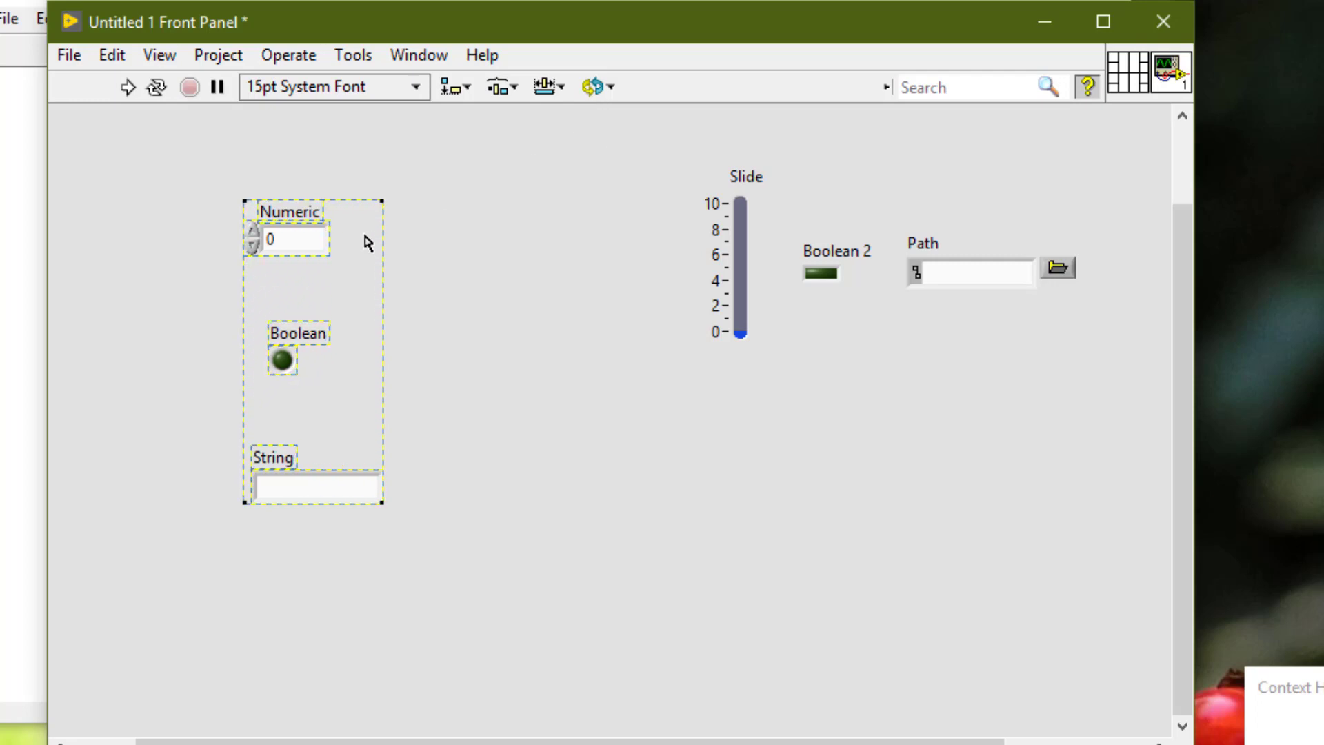
pyautogui.click(365, 239)
pyautogui.moveTo(364, 236); pyautogui.dragTo(358, 342)
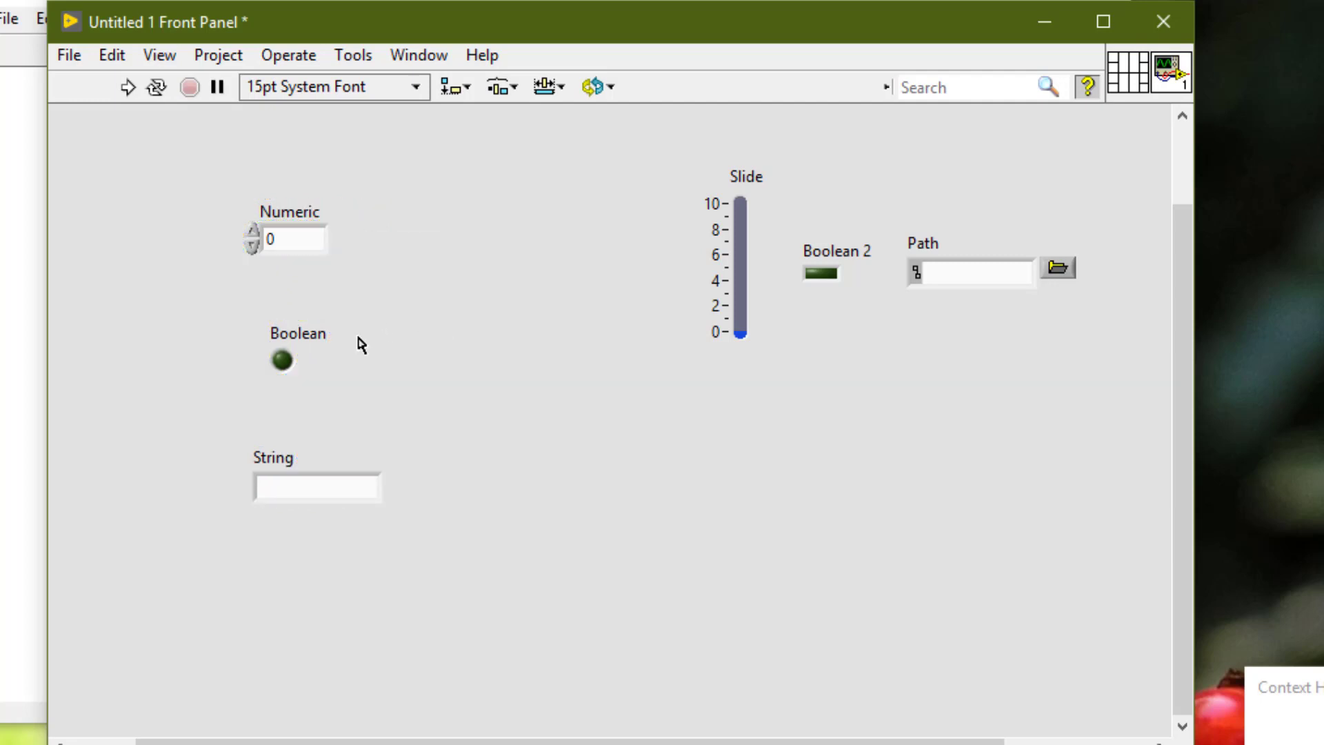
pyautogui.click(300, 255)
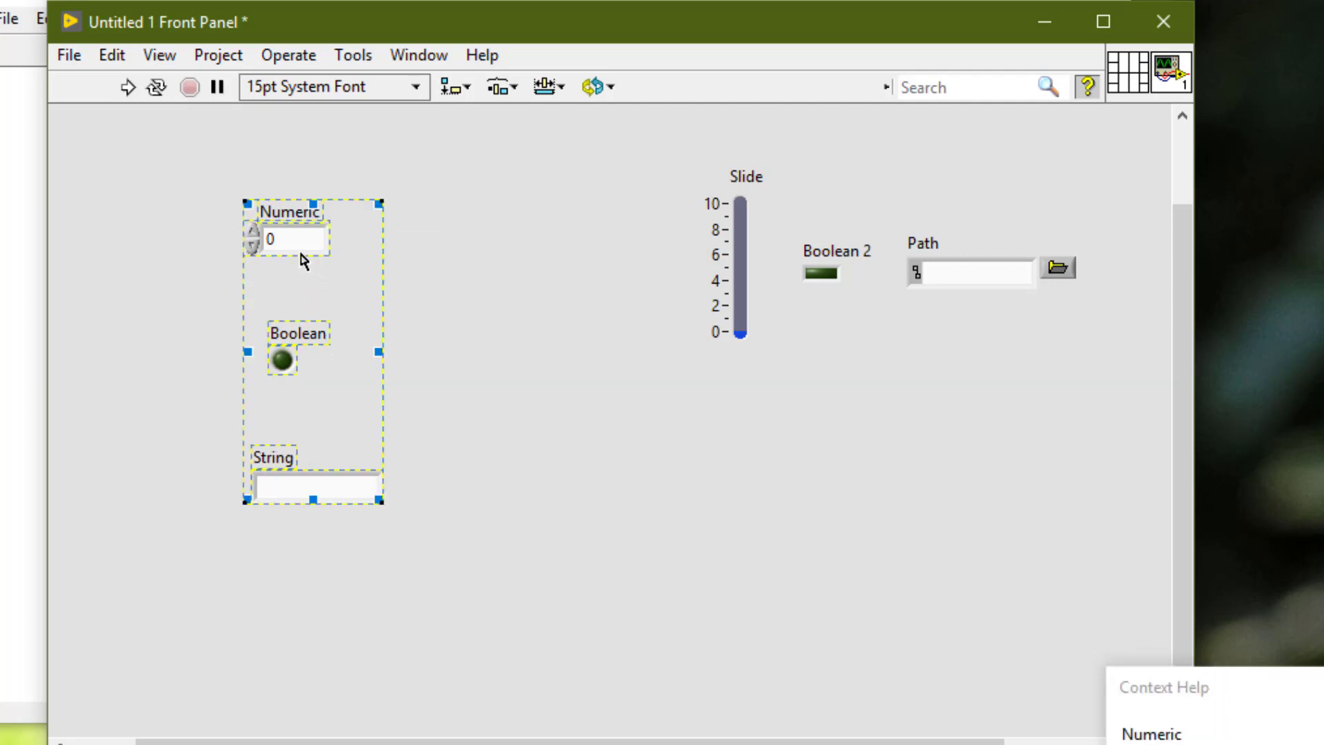
pyautogui.moveTo(300, 255); pyautogui.dragTo(518, 410)
pyautogui.click(370, 270)
pyautogui.hotkey('ctrl', 'z')
pyautogui.hotkey('ctrl', 'z')
pyautogui.hotkey('ctrl', 'z')
pyautogui.hotkey('ctrl', 'z')
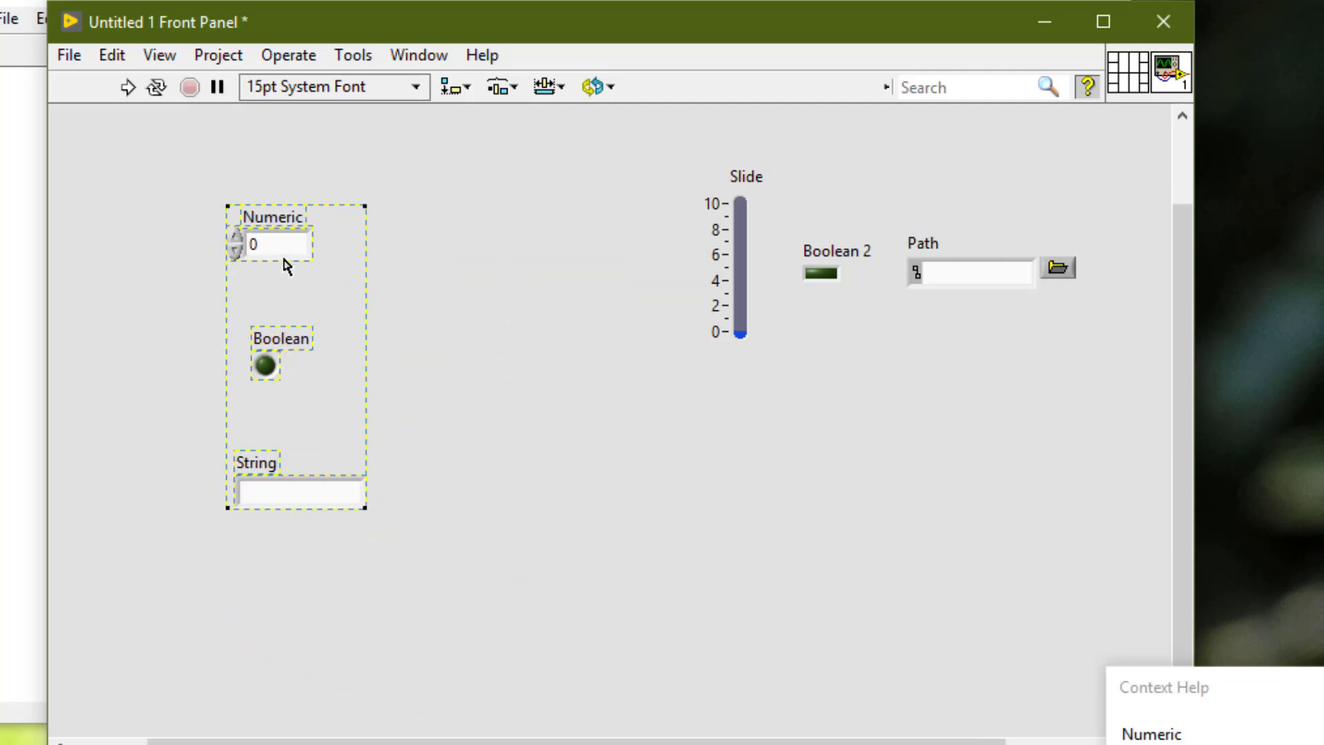
# - Resize the group of Numeric, Boolean and String controls in width and height so its members scale together
pyautogui.click(462, 366)
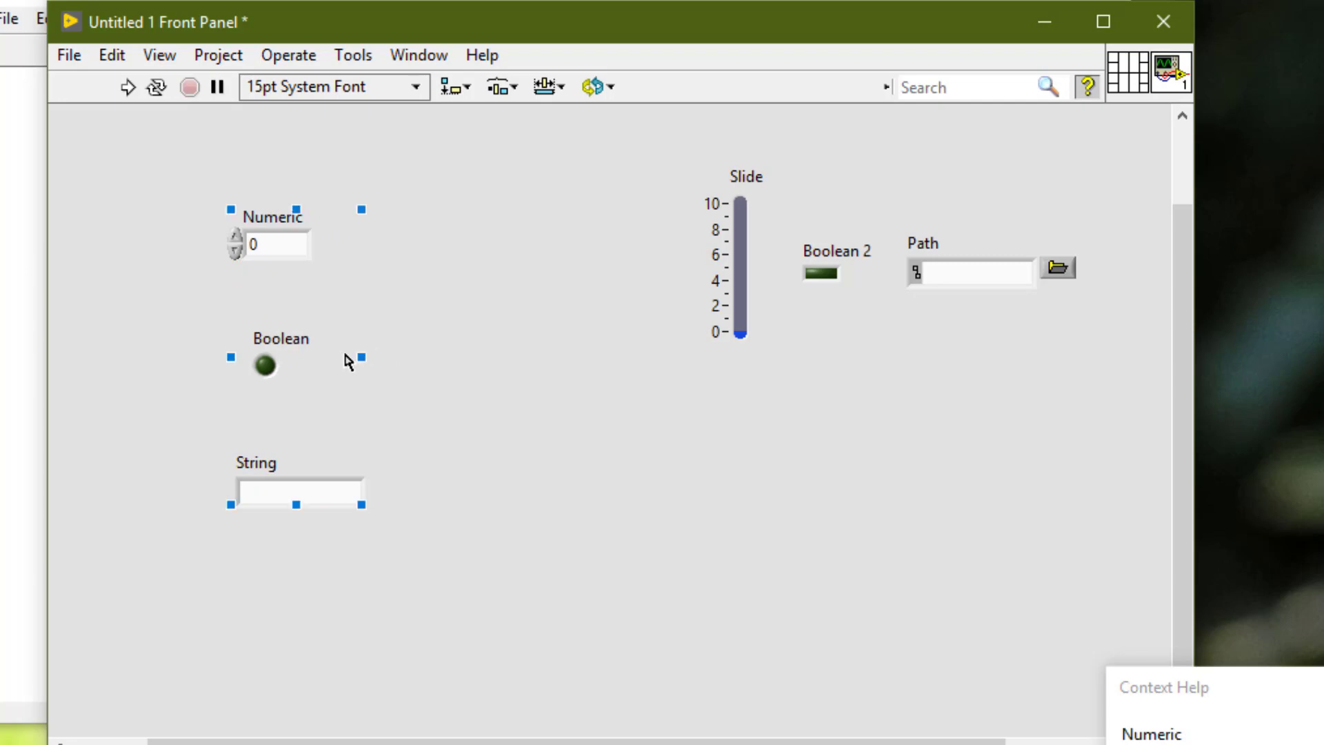
pyautogui.moveTo(364, 357)
pyautogui.moveTo(364, 357); pyautogui.dragTo(412, 366)
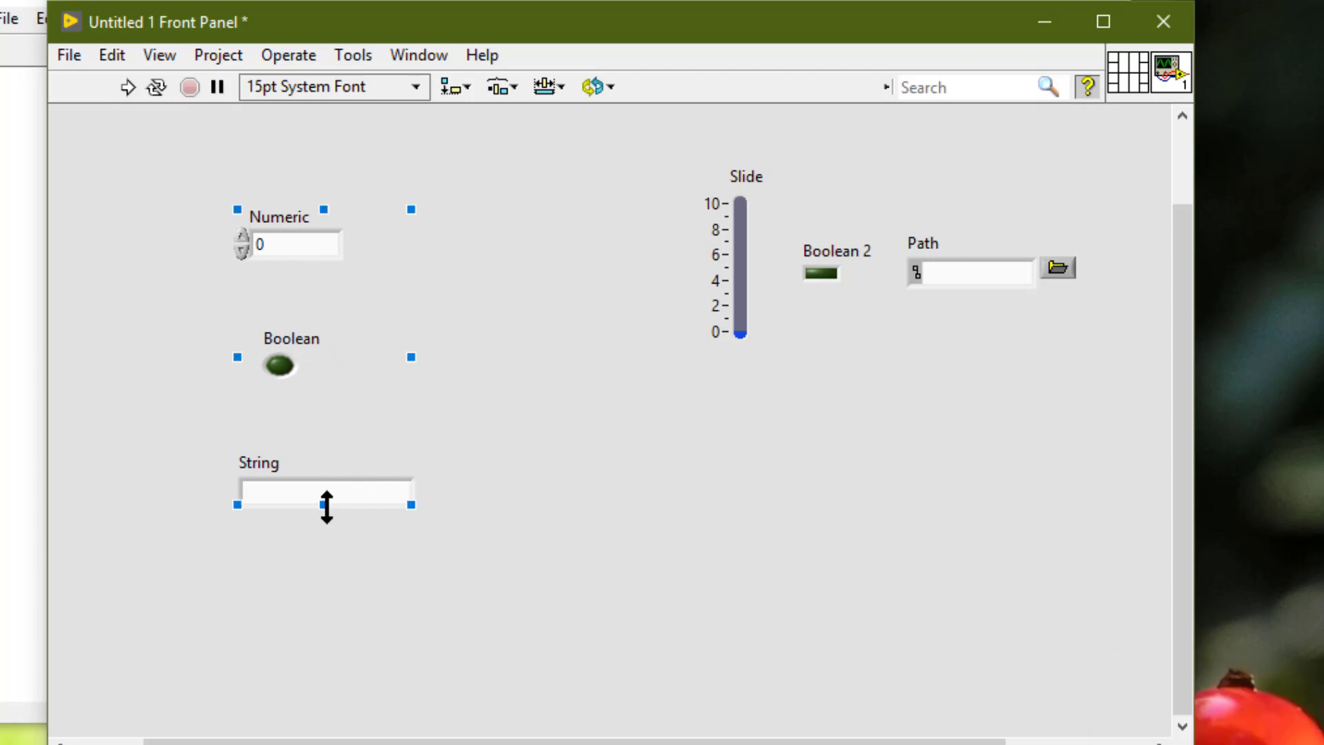
pyautogui.moveTo(327, 507); pyautogui.dragTo(365, 481)
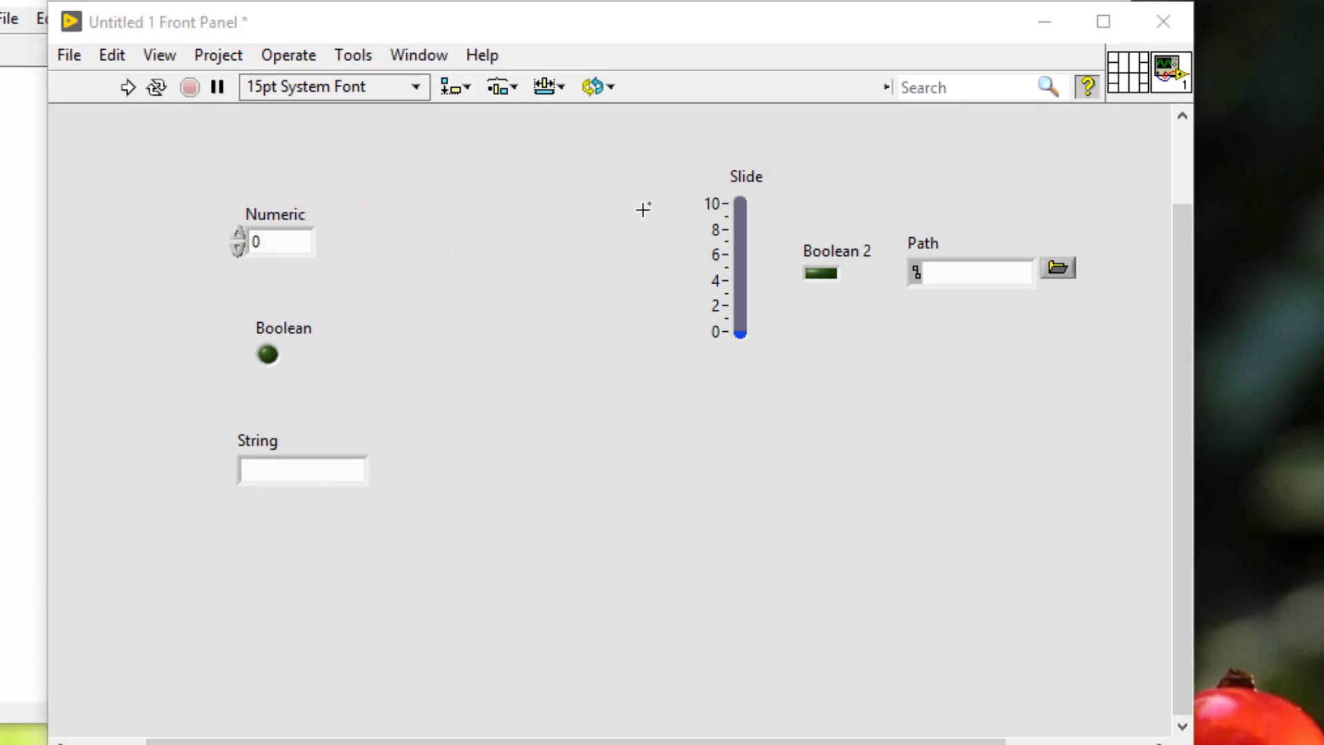
# - Lock the Slide, Boolean 2 and Path controls in place
pyautogui.moveTo(657, 158); pyautogui.dragTo(1146, 400)
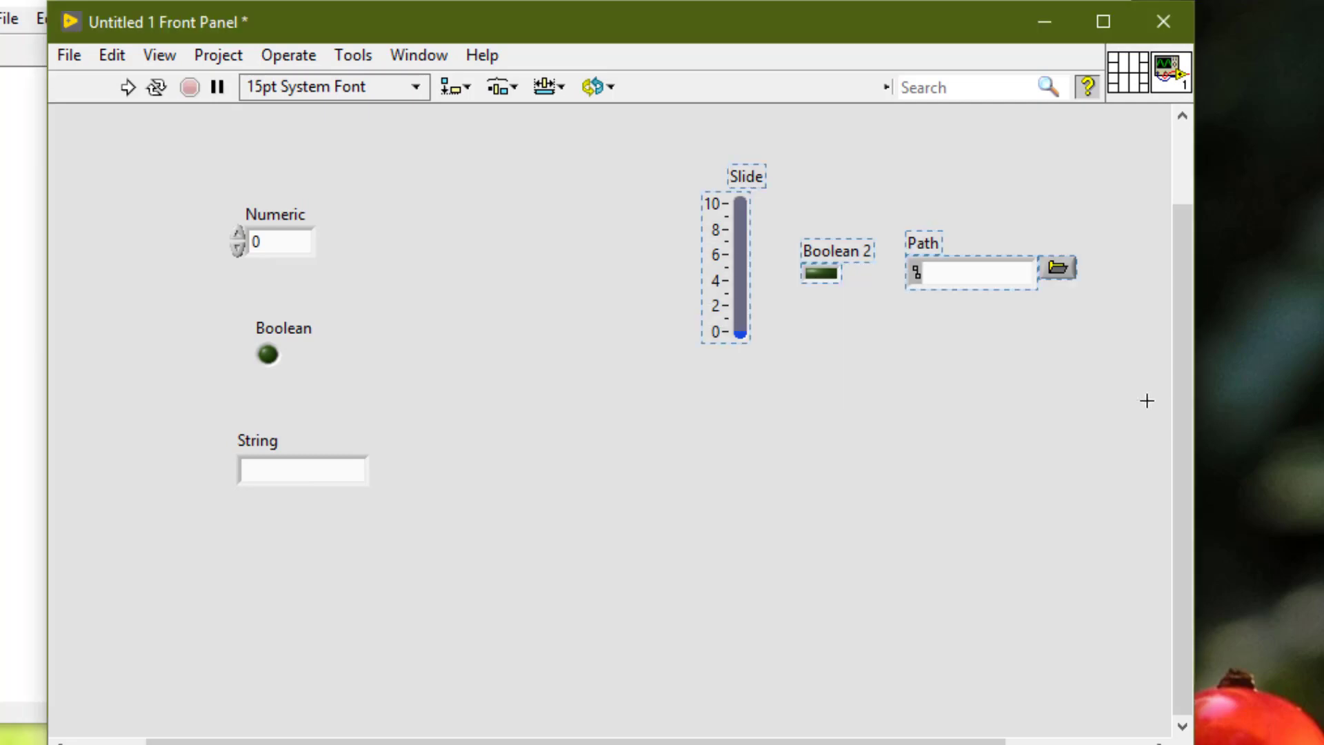
pyautogui.click(596, 89)
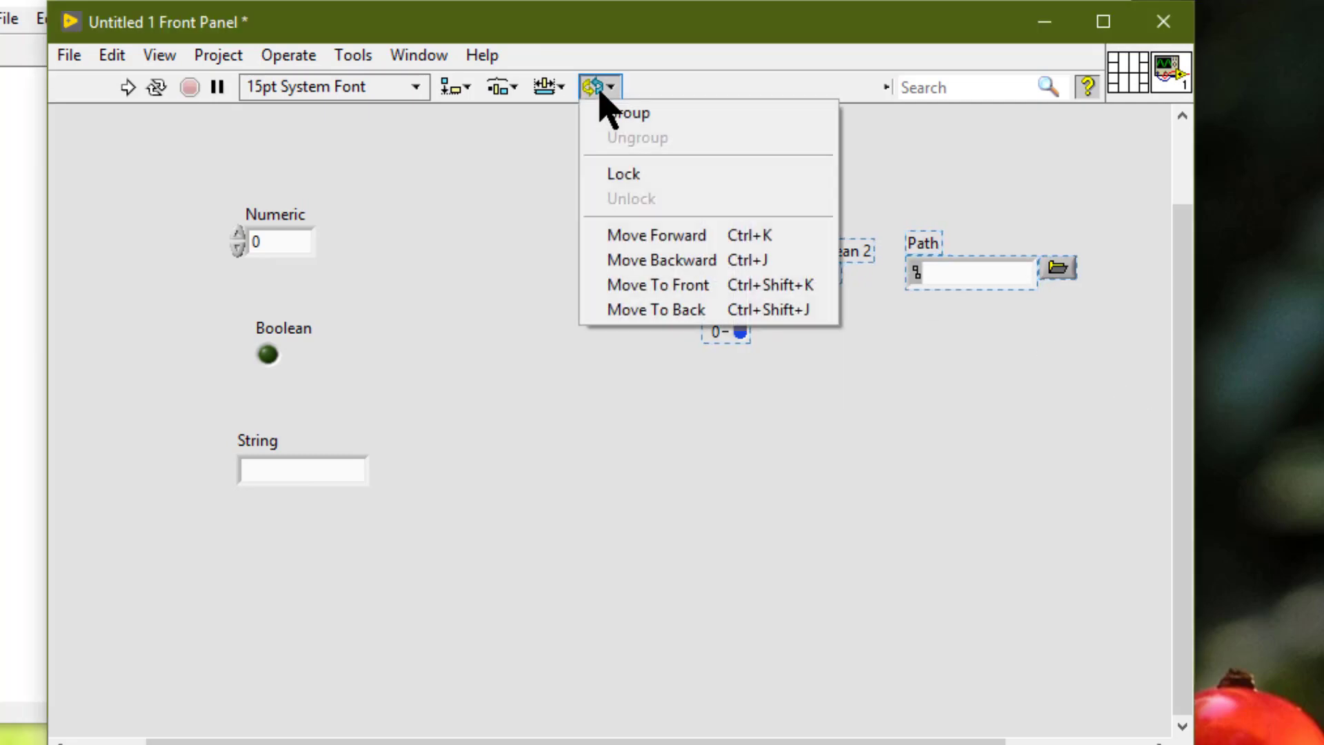
pyautogui.click(619, 174)
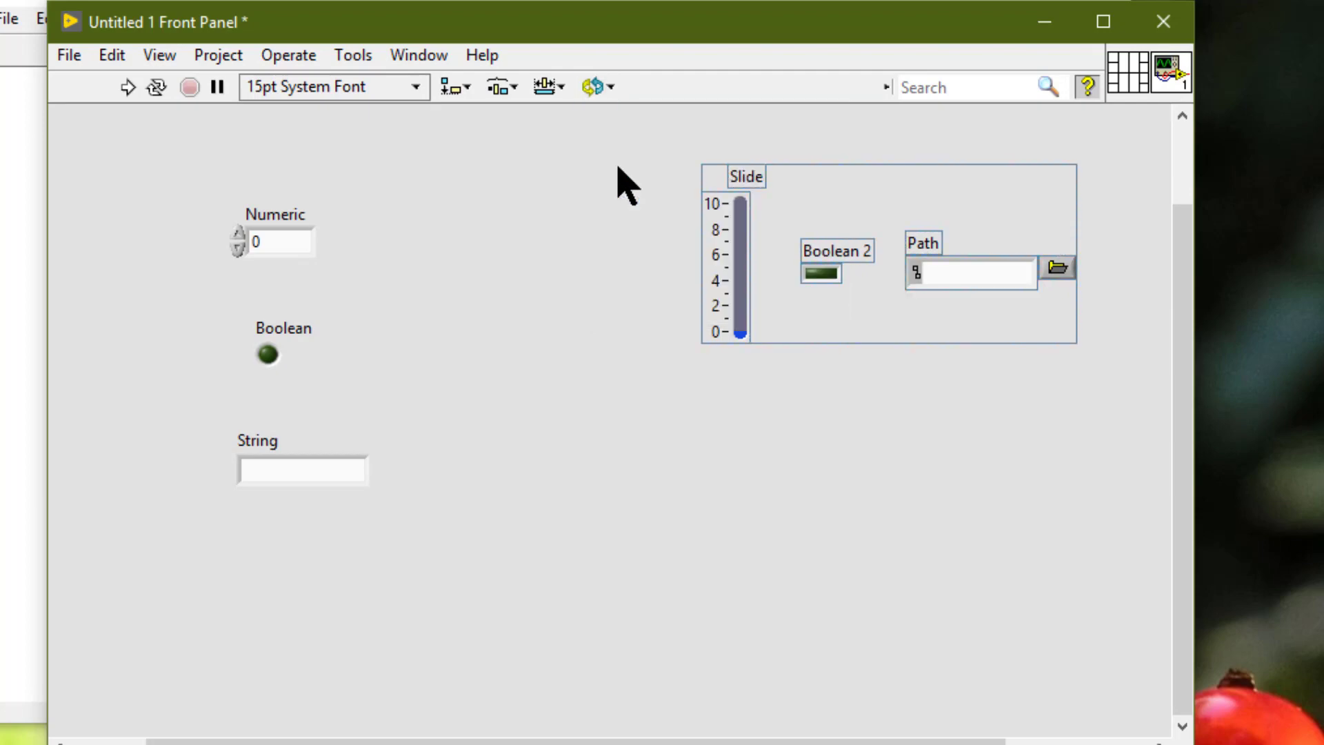
# - Try to select and move the locked Slide, Boolean 2 and Path controls
pyautogui.hotkey('ctrl', 'h')
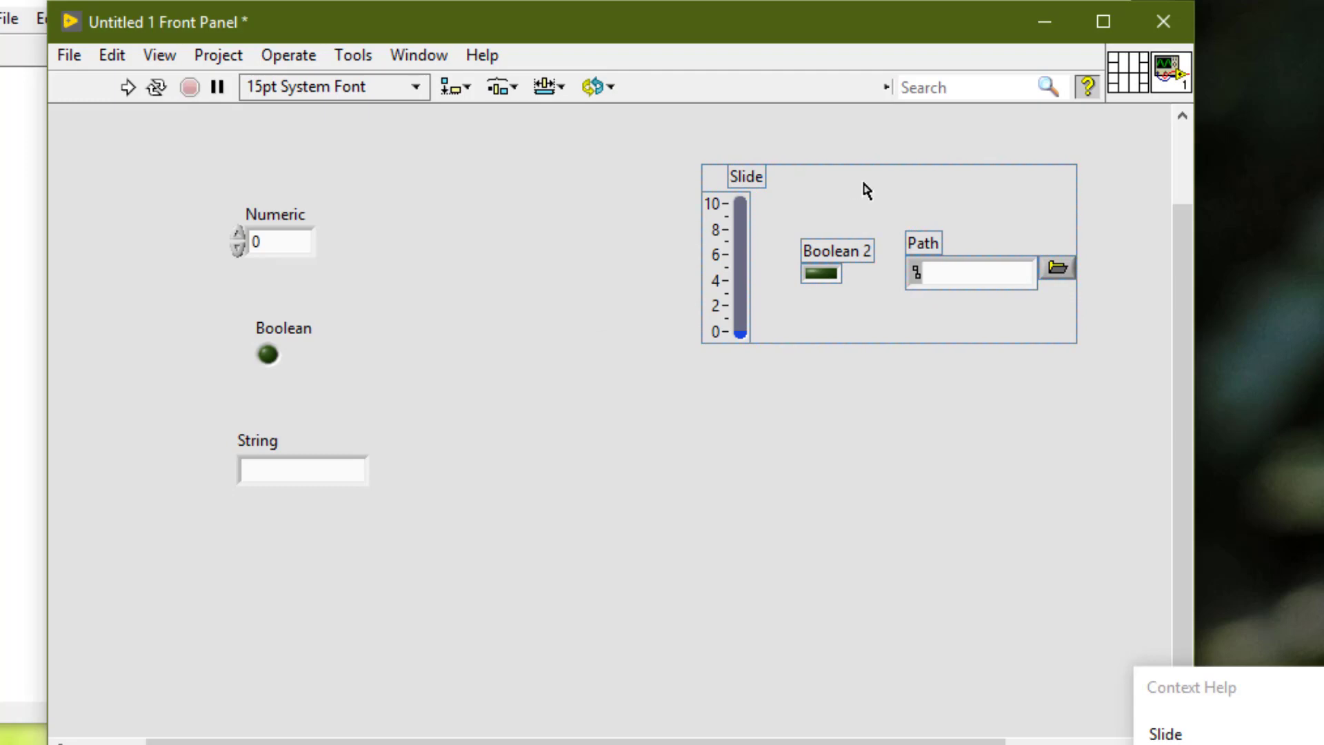
pyautogui.click(869, 168)
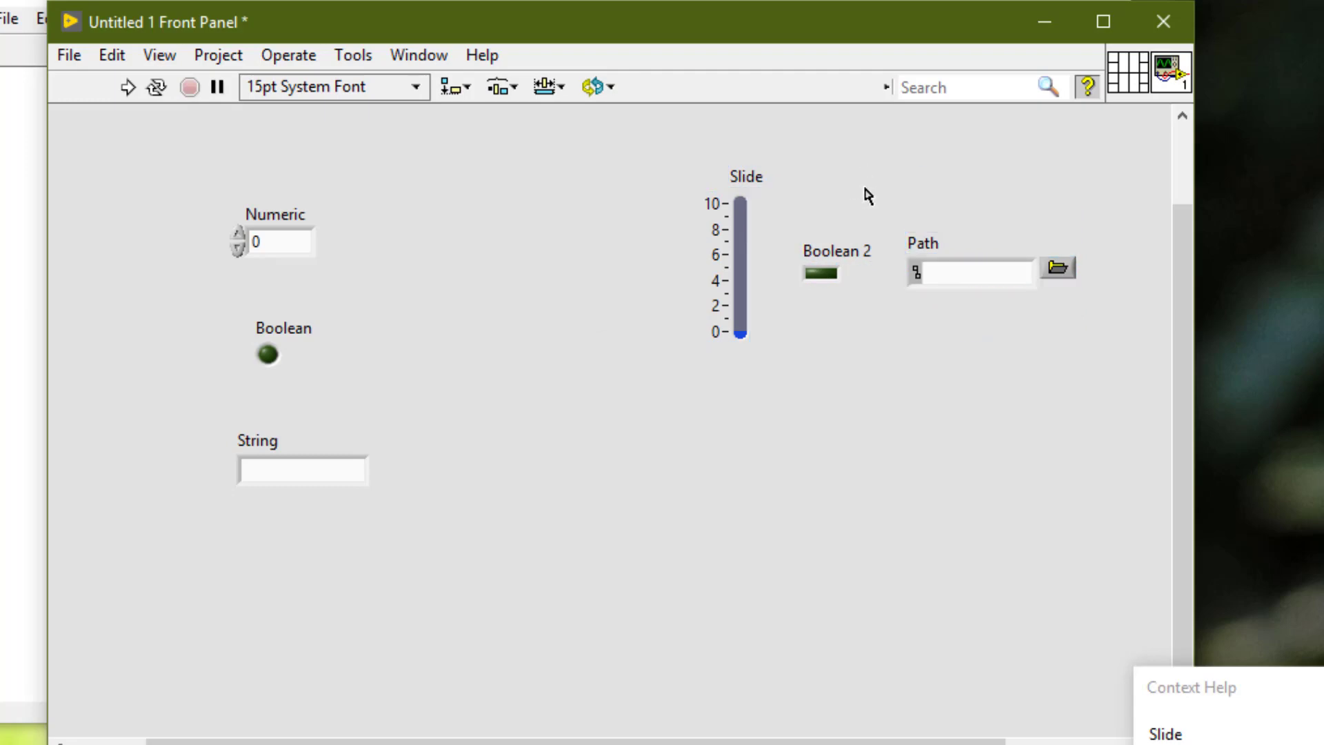
pyautogui.click(824, 269)
pyautogui.click(682, 324)
pyautogui.click(771, 298)
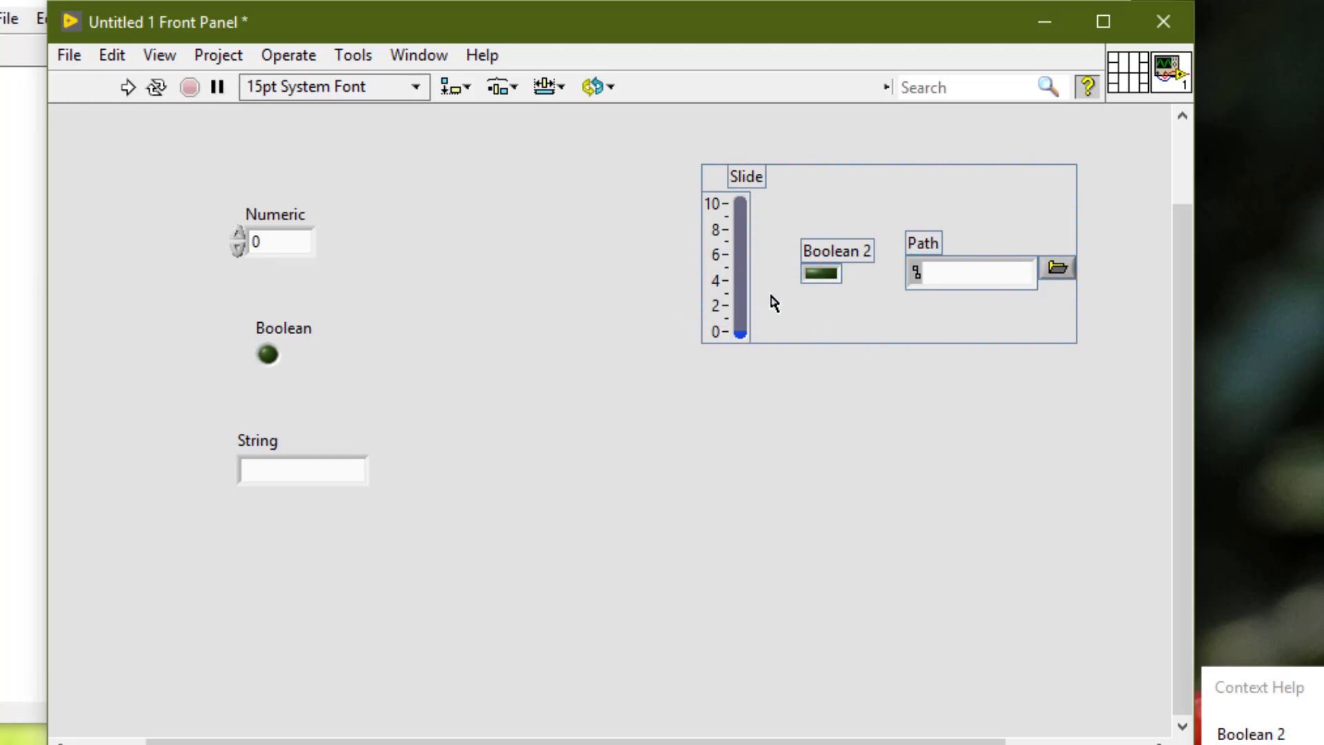
pyautogui.moveTo(769, 288); pyautogui.dragTo(618, 363)
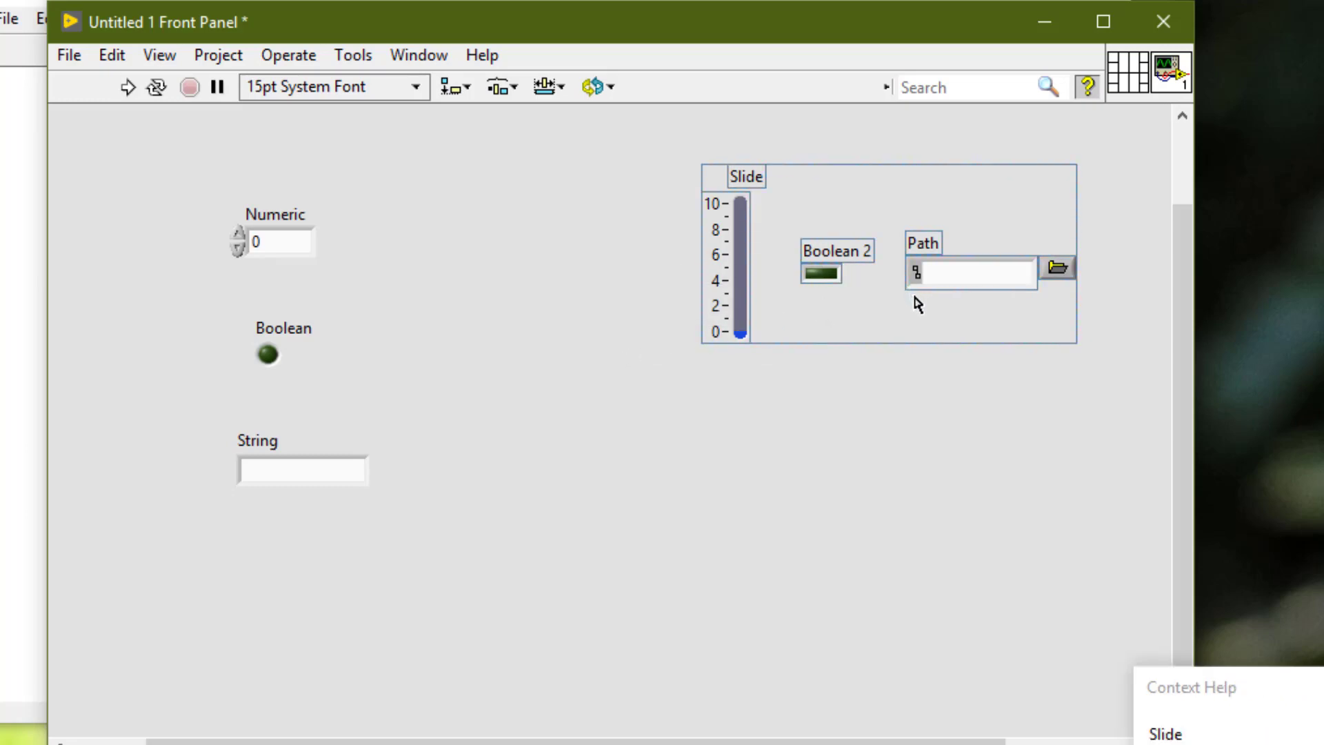
pyautogui.moveTo(913, 287); pyautogui.dragTo(662, 380)
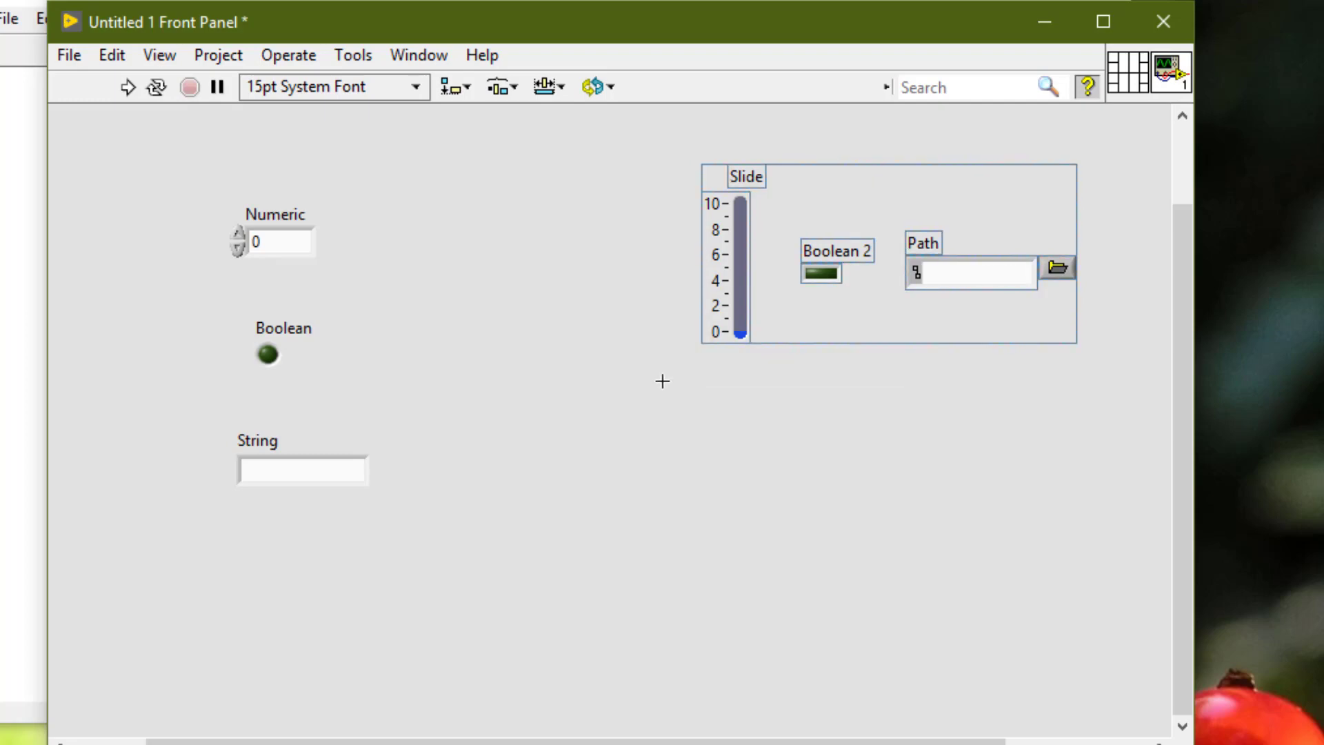
pyautogui.click(662, 380)
pyautogui.hotkey('ctrl', 'space')
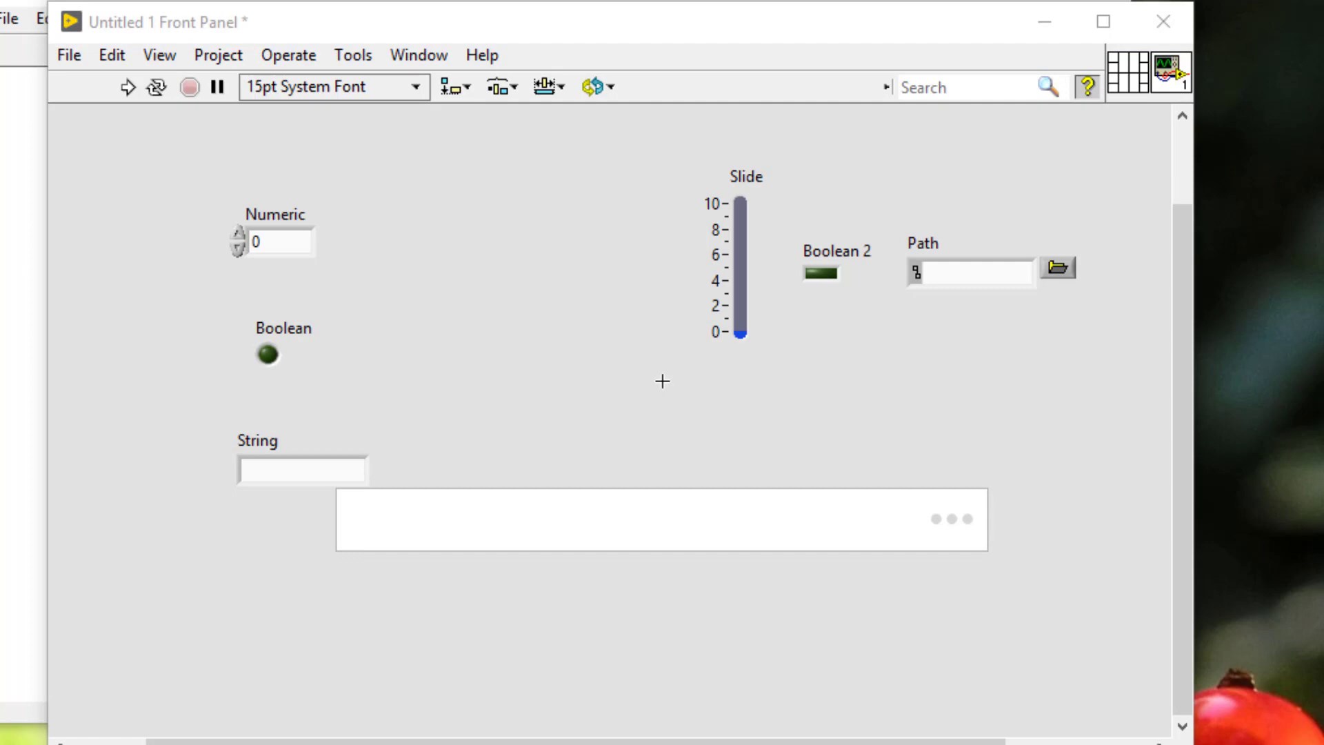
pyautogui.press('Escape')
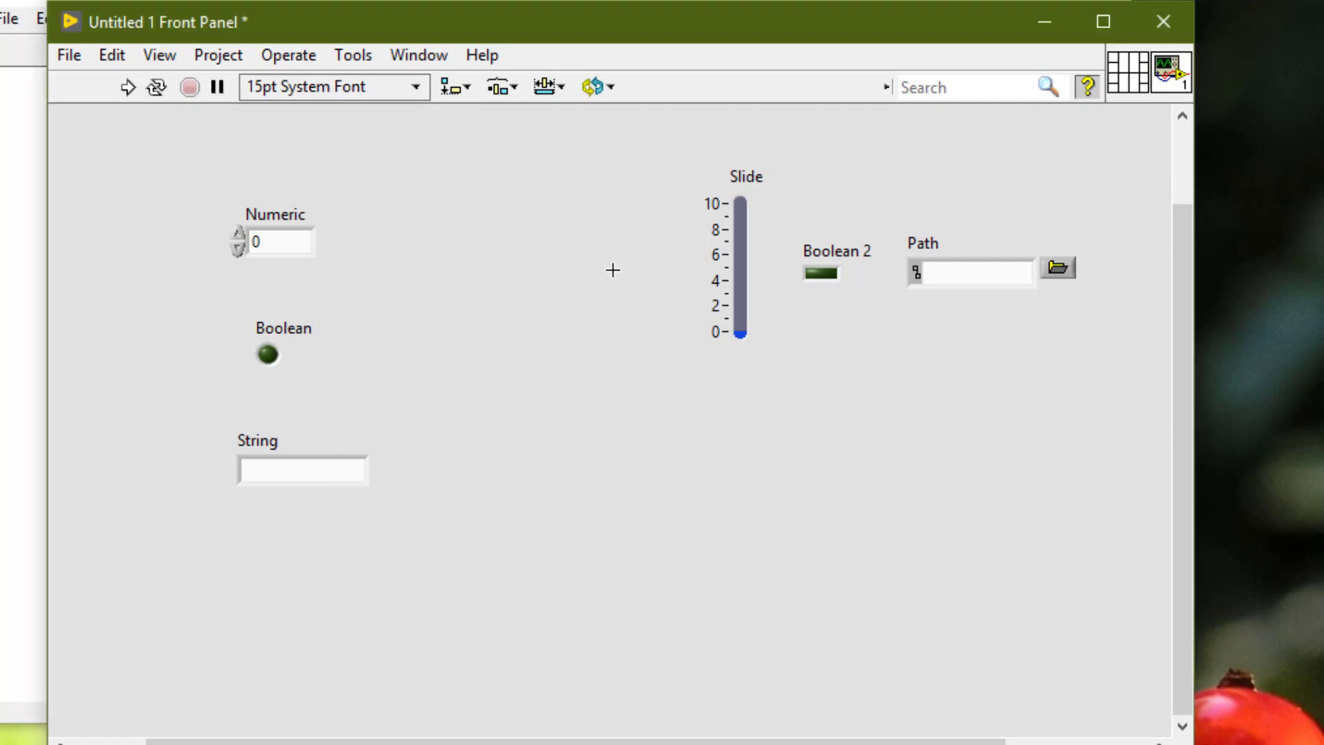
# - Delete the group of Numeric, Boolean and String controls and undo the deletion
pyautogui.click(299, 237)
pyautogui.hotkey('ctrl', 'h')
pyautogui.click(297, 235)
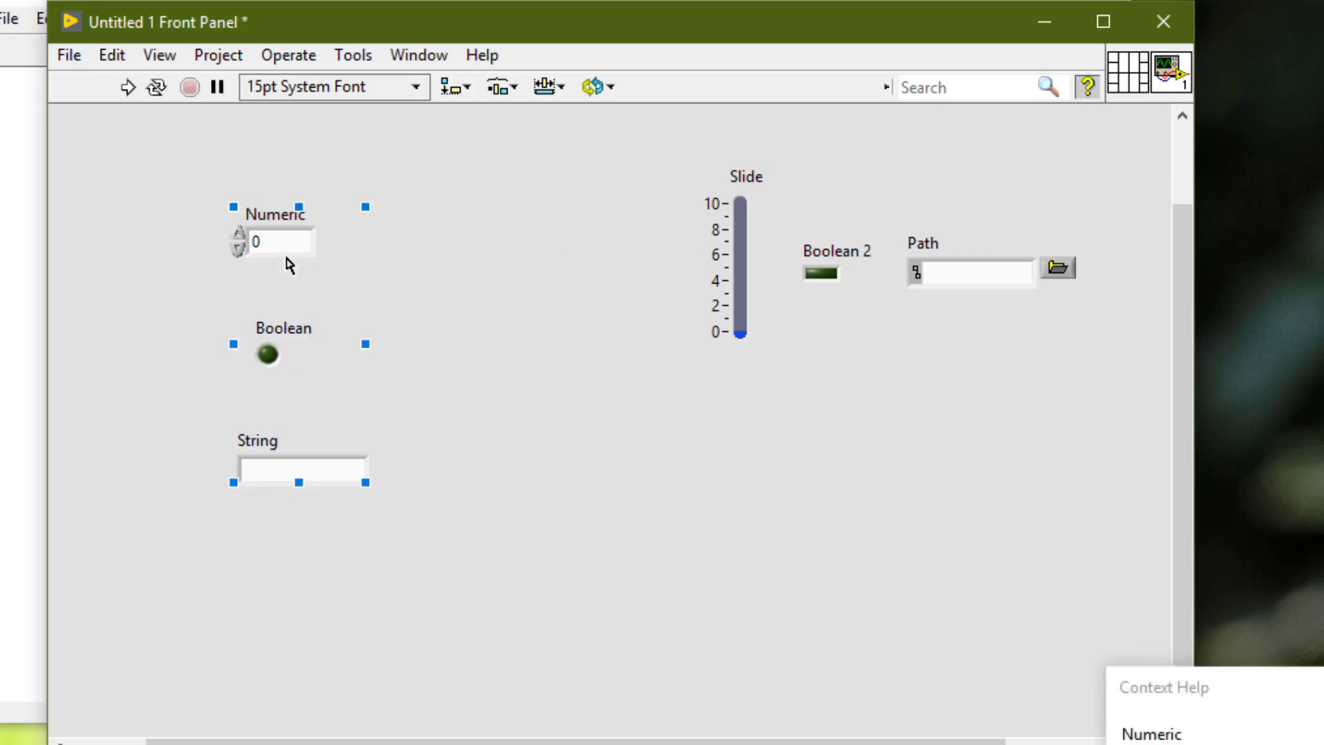
pyautogui.click(286, 260)
pyautogui.press('Delete')
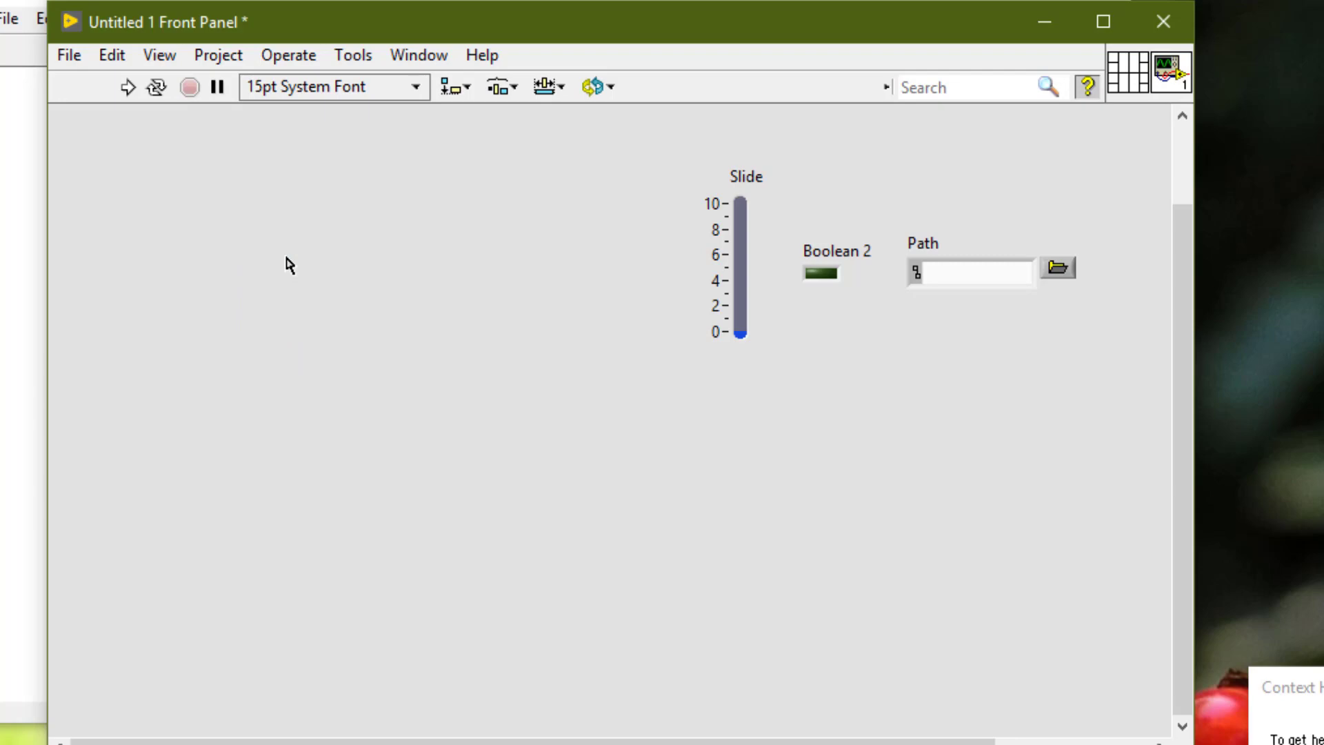
pyautogui.hotkey('ctrl', 'z')
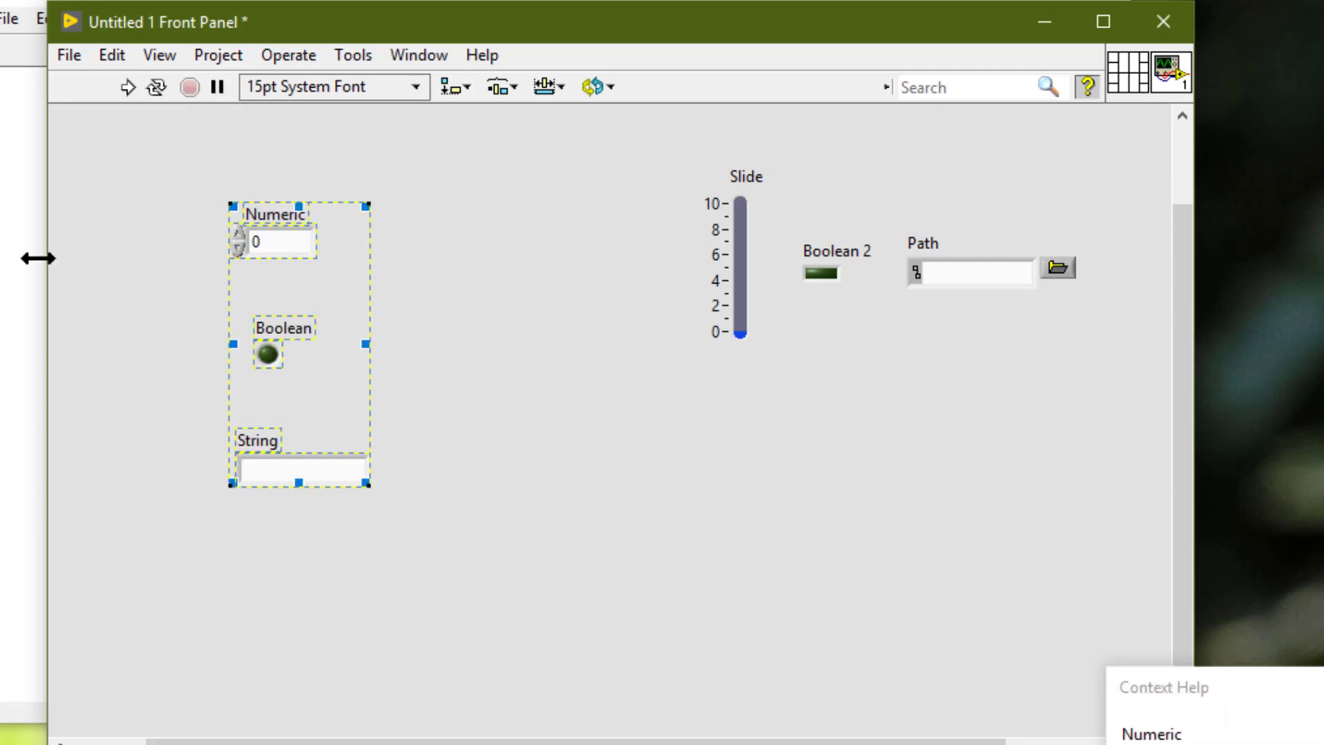
# - Try to select the Numeric control on its own within the group of Numeric, Boolean and String controls
pyautogui.click(177, 195)
pyautogui.click(271, 229)
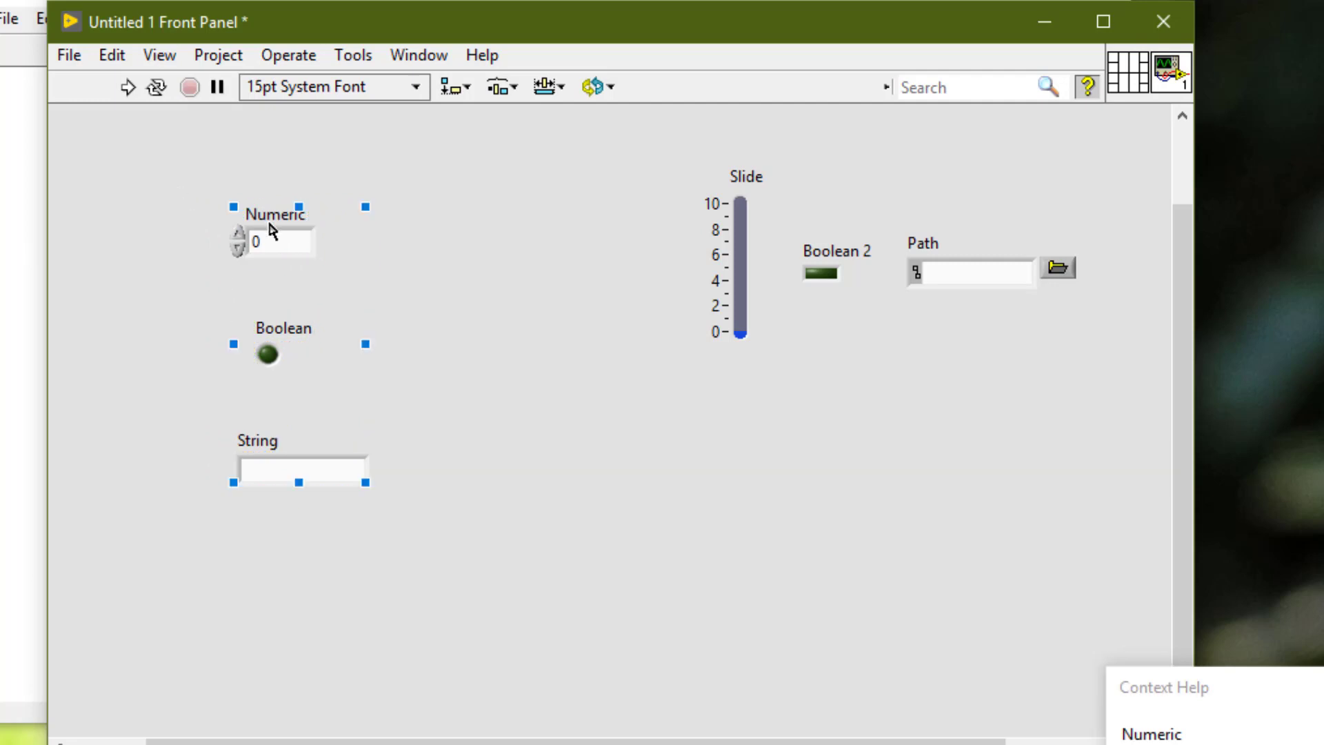
pyautogui.doubleClick(268, 226)
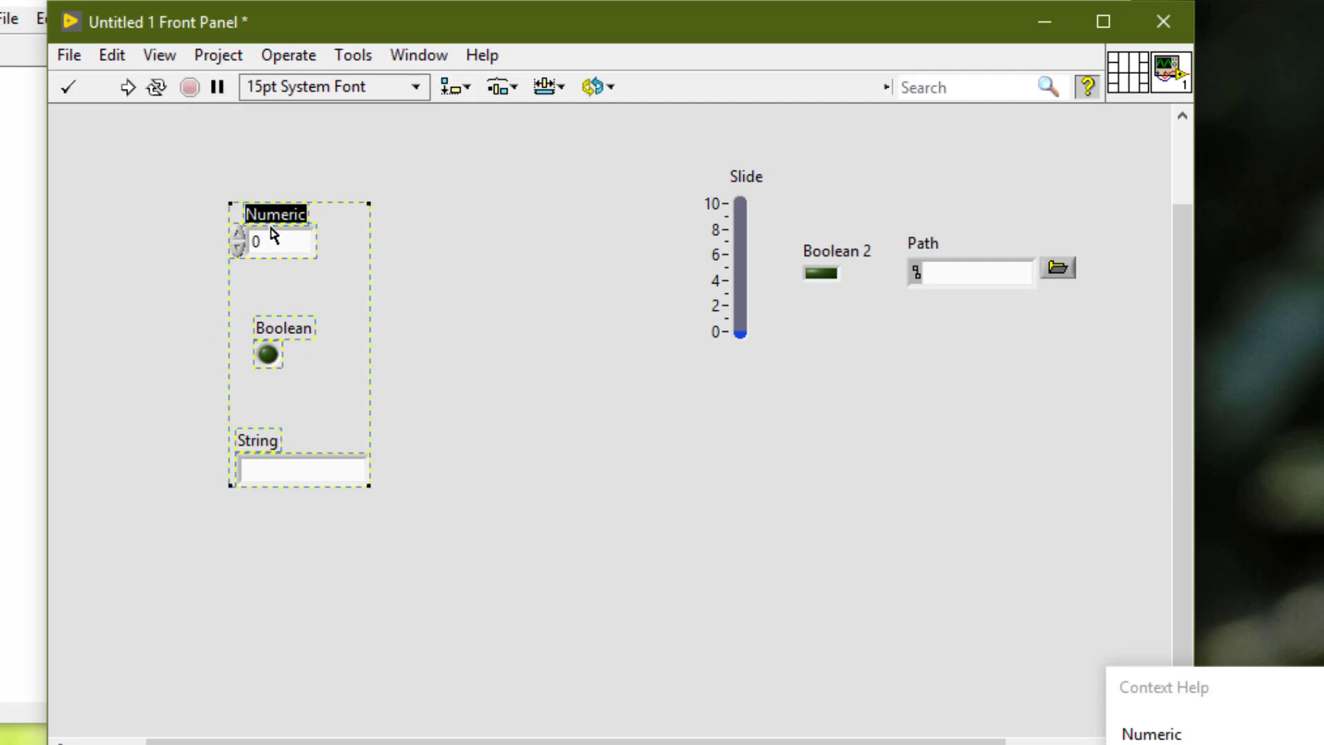
# - Try selecting the grouped Numeric control's terminal on the block diagram, and return to the front panel
pyautogui.hotkey('ctrl', 'e')
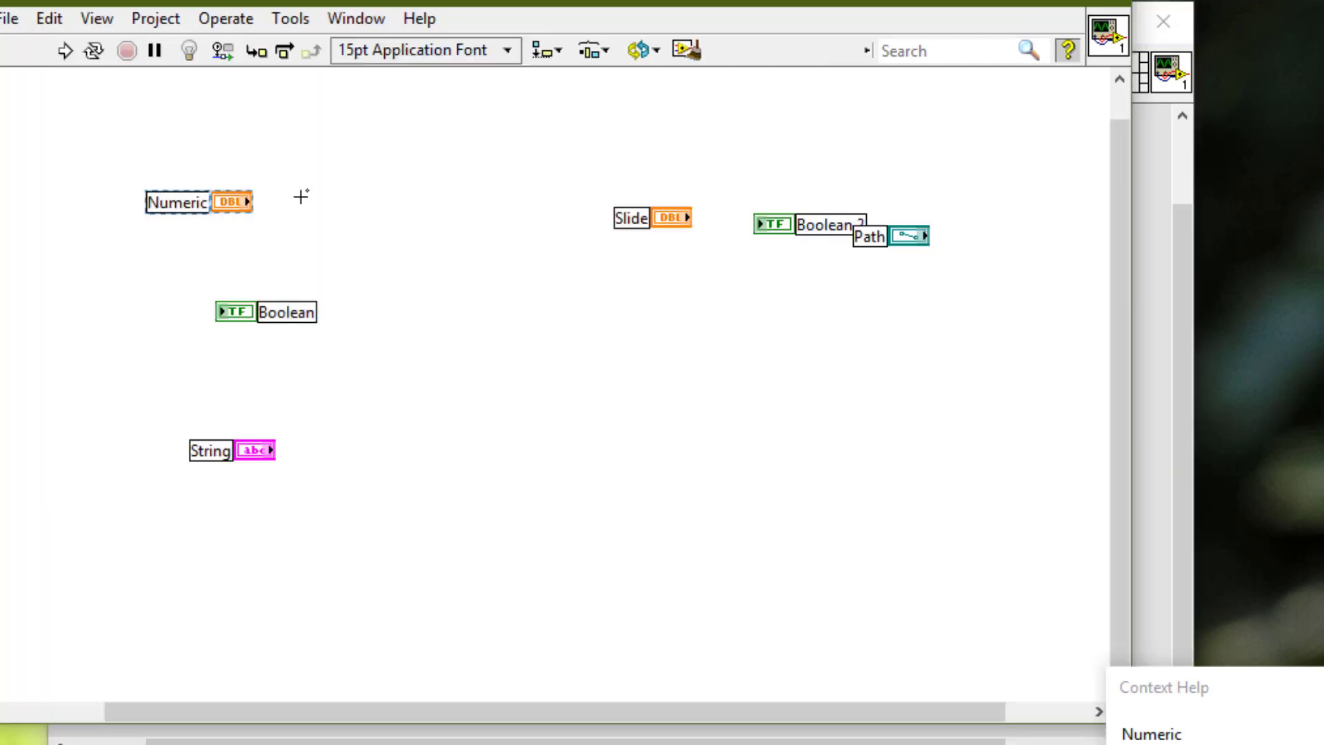
pyautogui.click(232, 209)
pyautogui.keyDown('shift'); pyautogui.click(232, 209); pyautogui.keyUp('shift')
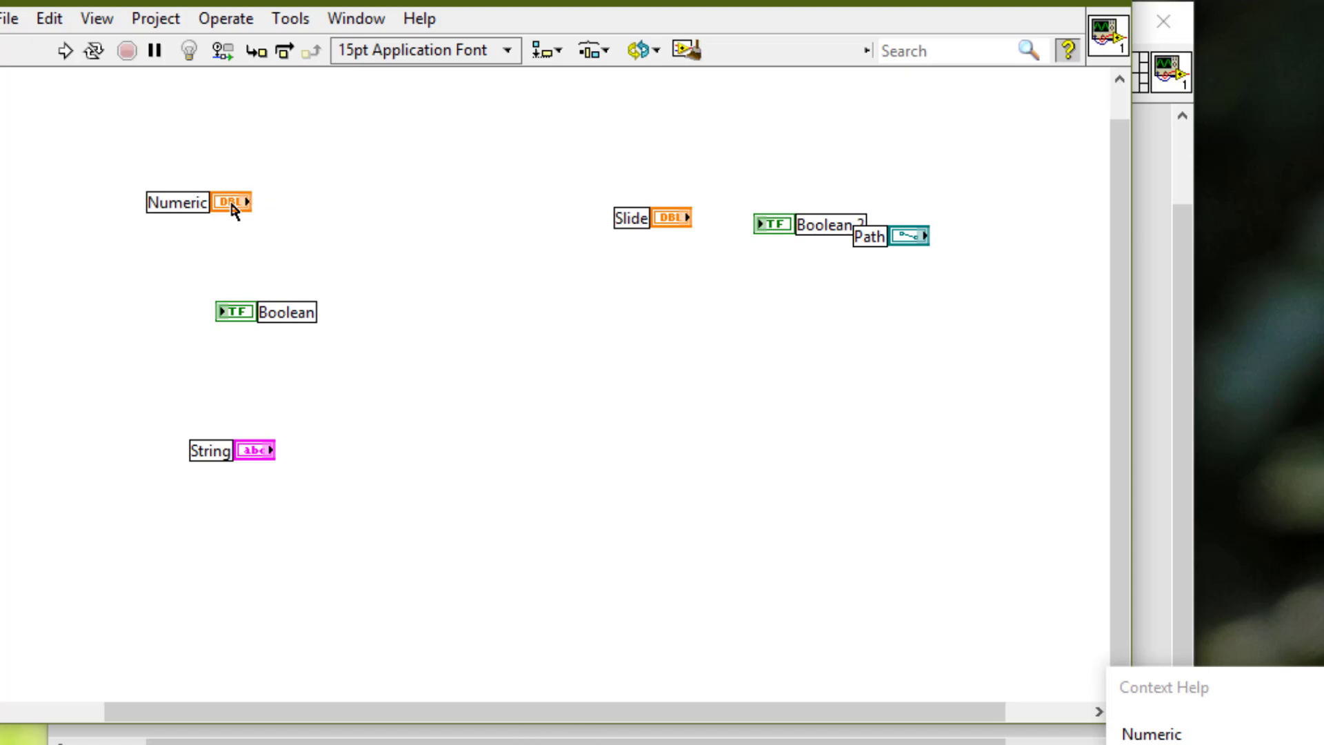
pyautogui.click(232, 208)
pyautogui.keyDown('shift'); pyautogui.click(232, 208); pyautogui.keyUp('shift')
pyautogui.click(1145, 407)
# - Ungroup the Numeric, Boolean and String controls and clear the selection
pyautogui.click(308, 224)
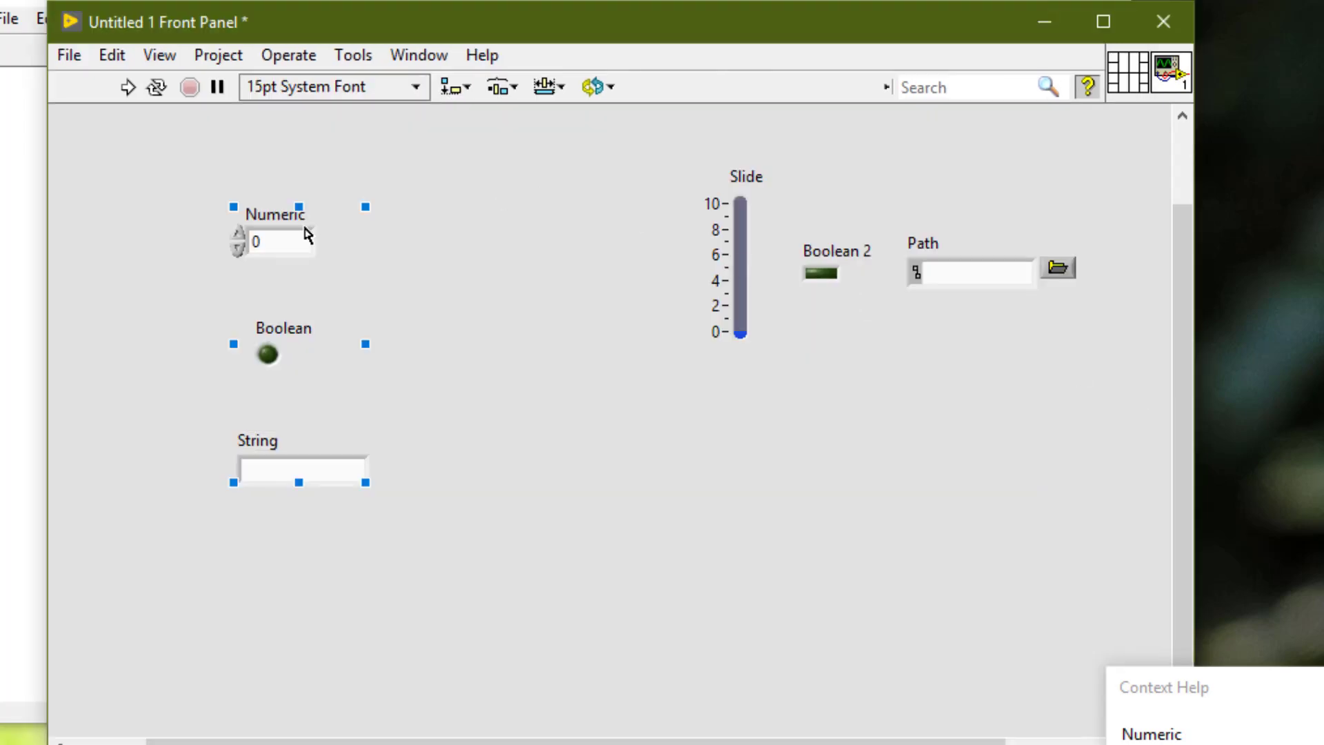
pyautogui.click(593, 89)
pyautogui.click(599, 133)
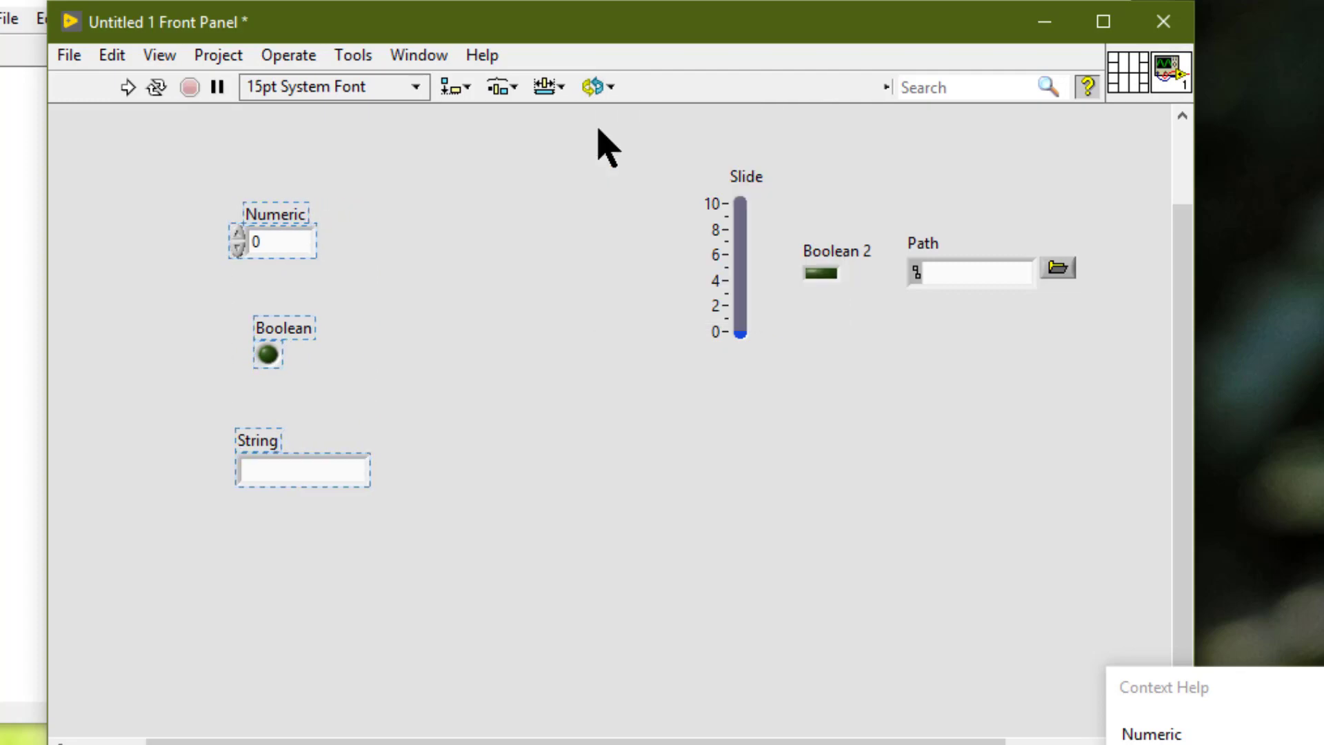
pyautogui.click(384, 183)
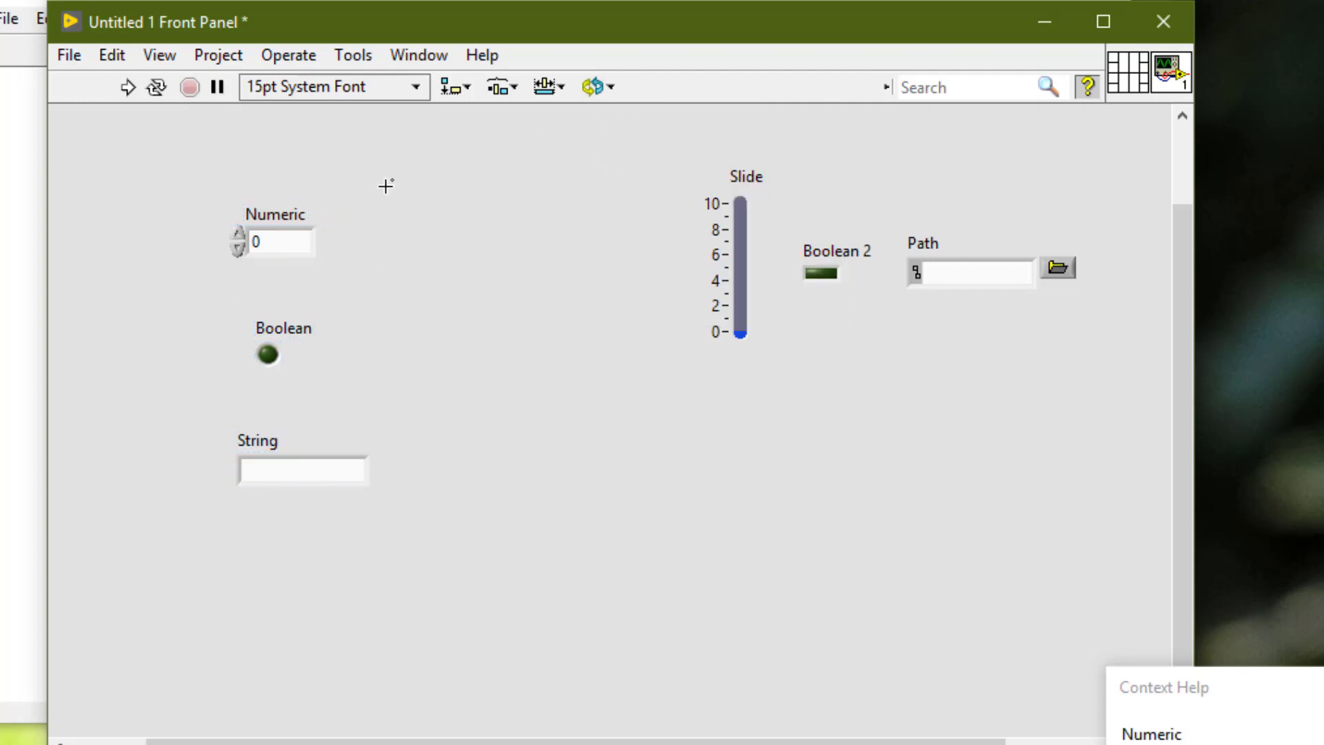
# - Delete the ungrouped Numeric control by itself and undo the deletion
pyautogui.click(287, 237)
pyautogui.press('Delete')
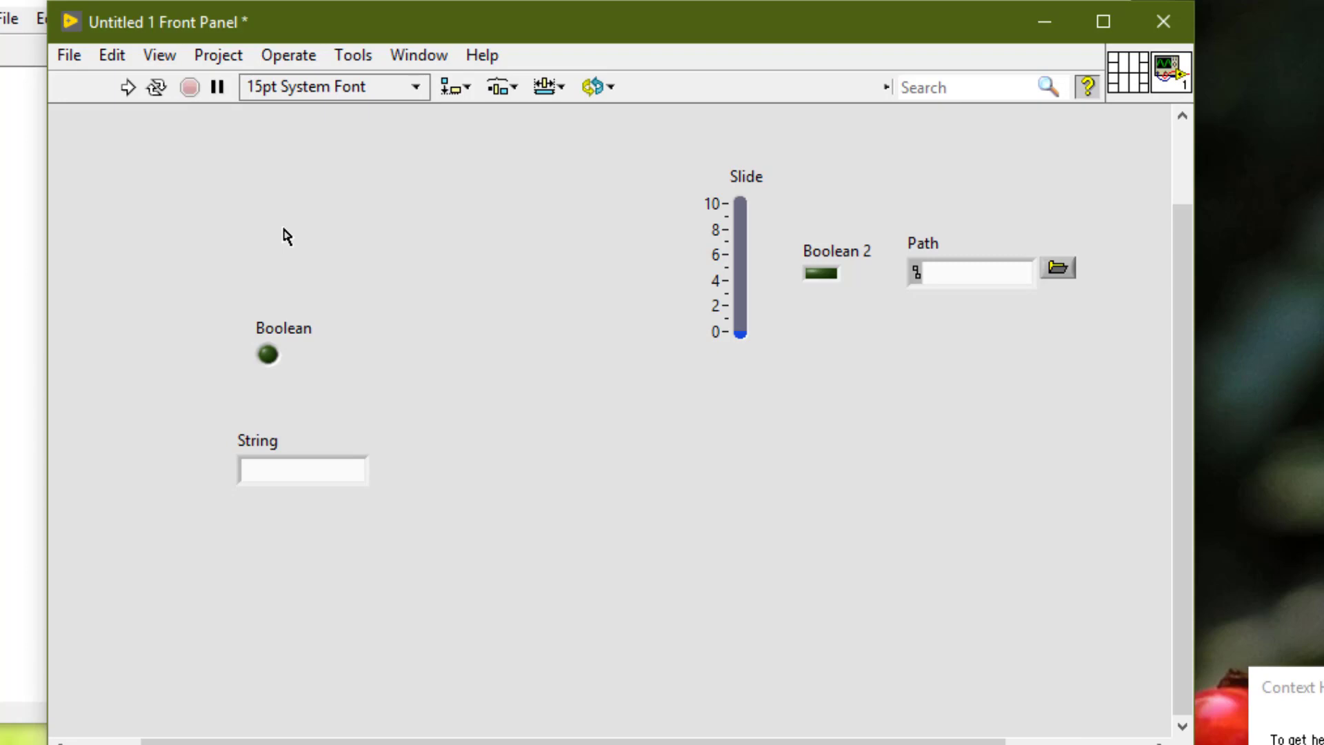
pyautogui.hotkey('ctrl', 'z')
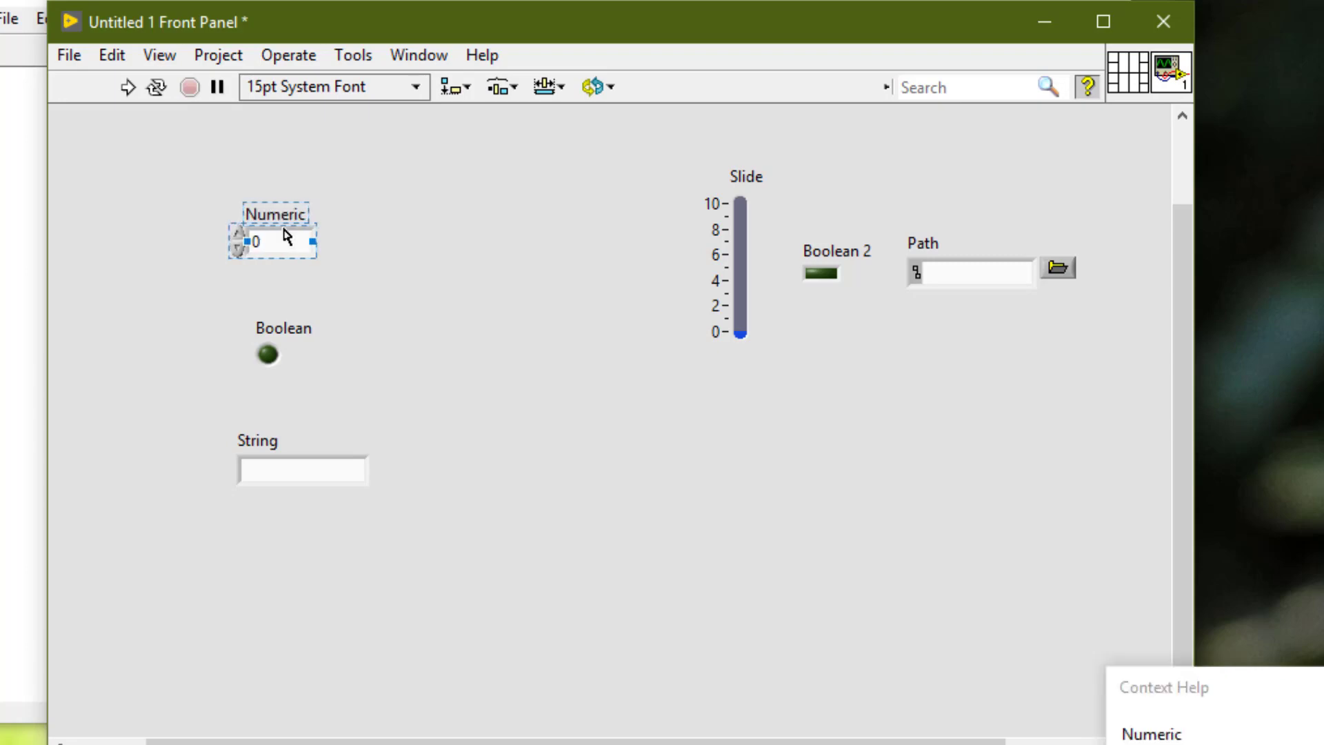
pyautogui.click(286, 237)
# - Show Context Help for the locked Boolean 2 control and hide the help window again
pyautogui.hotkey('ctrl', 'h')
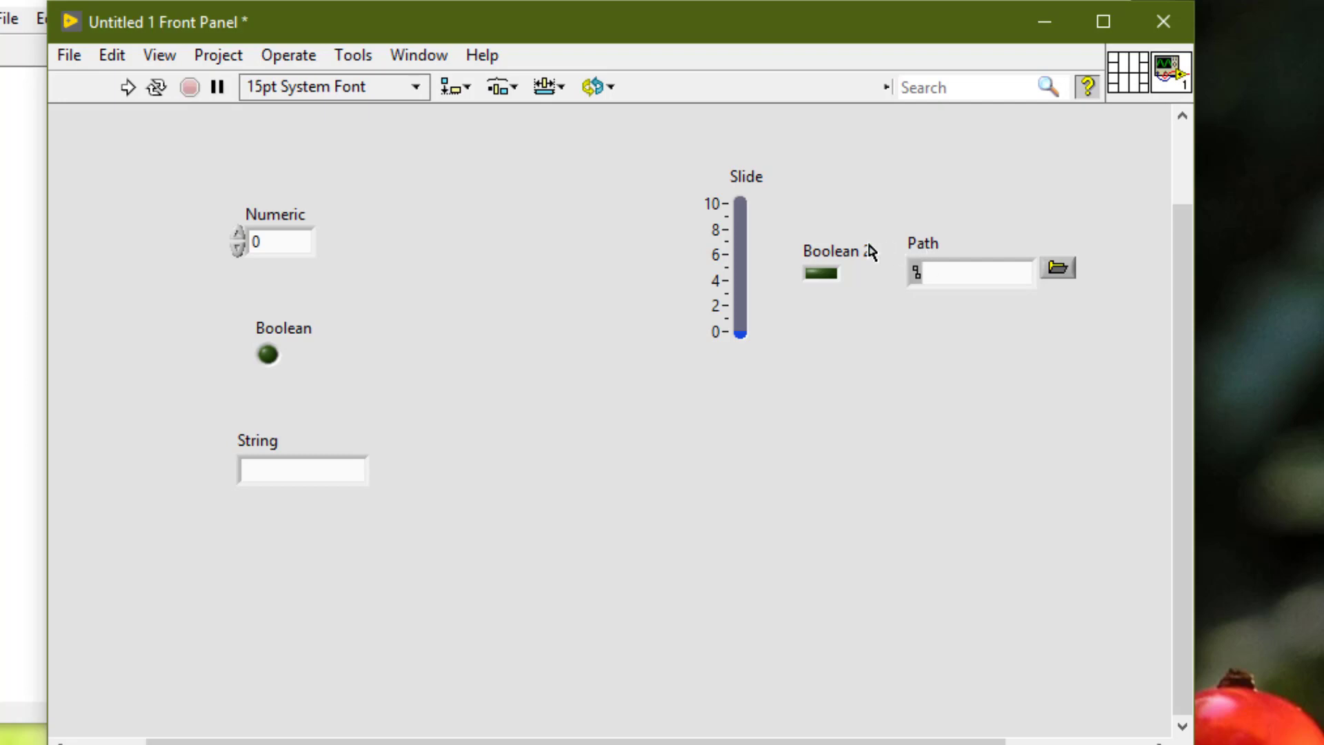
pyautogui.hotkey('ctrl', 'h')
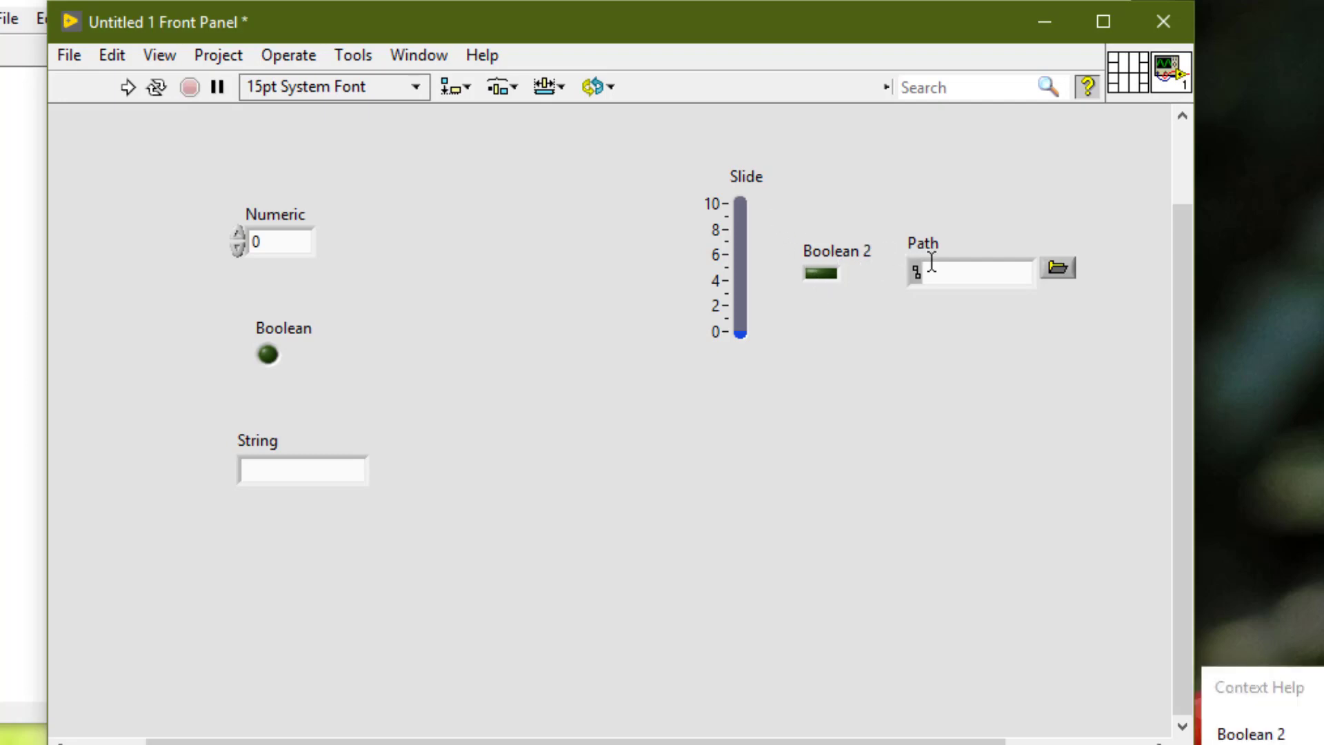
pyautogui.hotkey('ctrl', 'h')
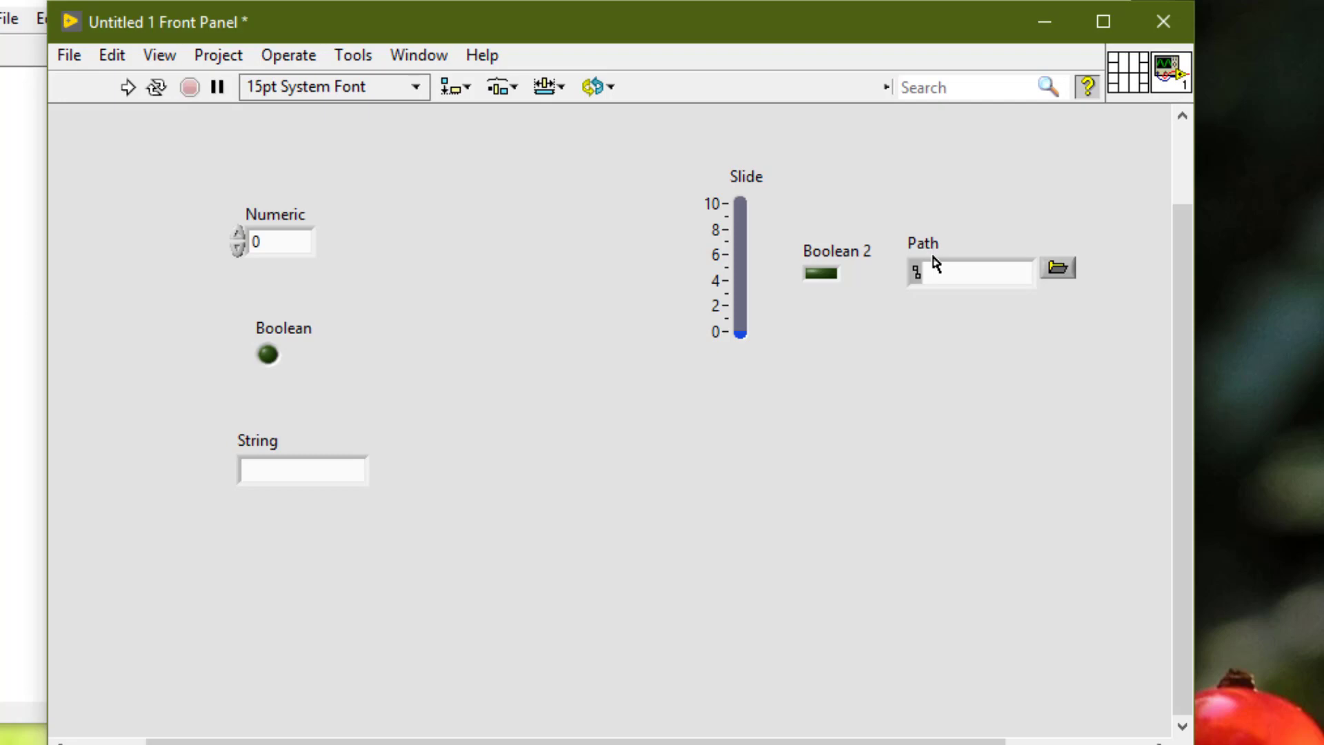
# - Try selecting the locked Path control's terminal on the block diagram, and return to the front panel
pyautogui.hotkey('ctrl', 'e')
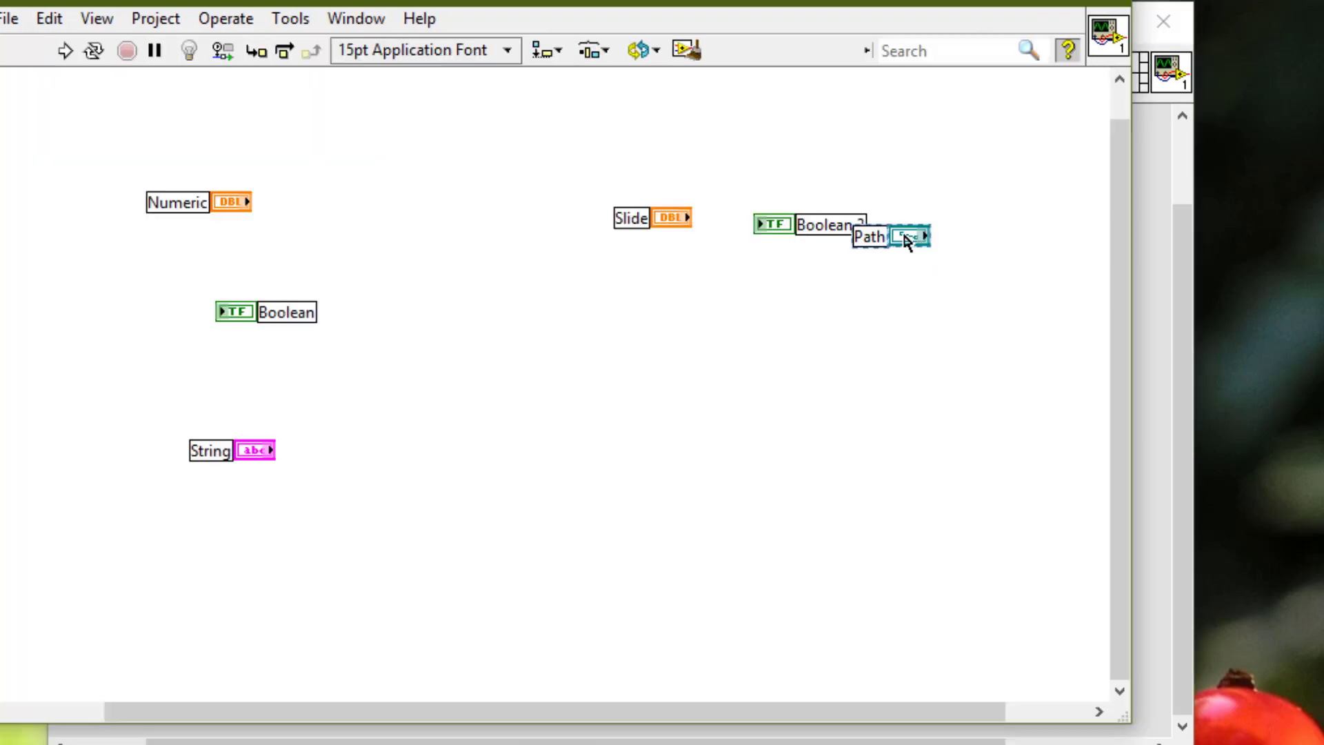
pyautogui.click(907, 237)
pyautogui.press('Escape')
pyautogui.click(908, 238)
pyautogui.press('Escape')
pyautogui.click(1160, 258)
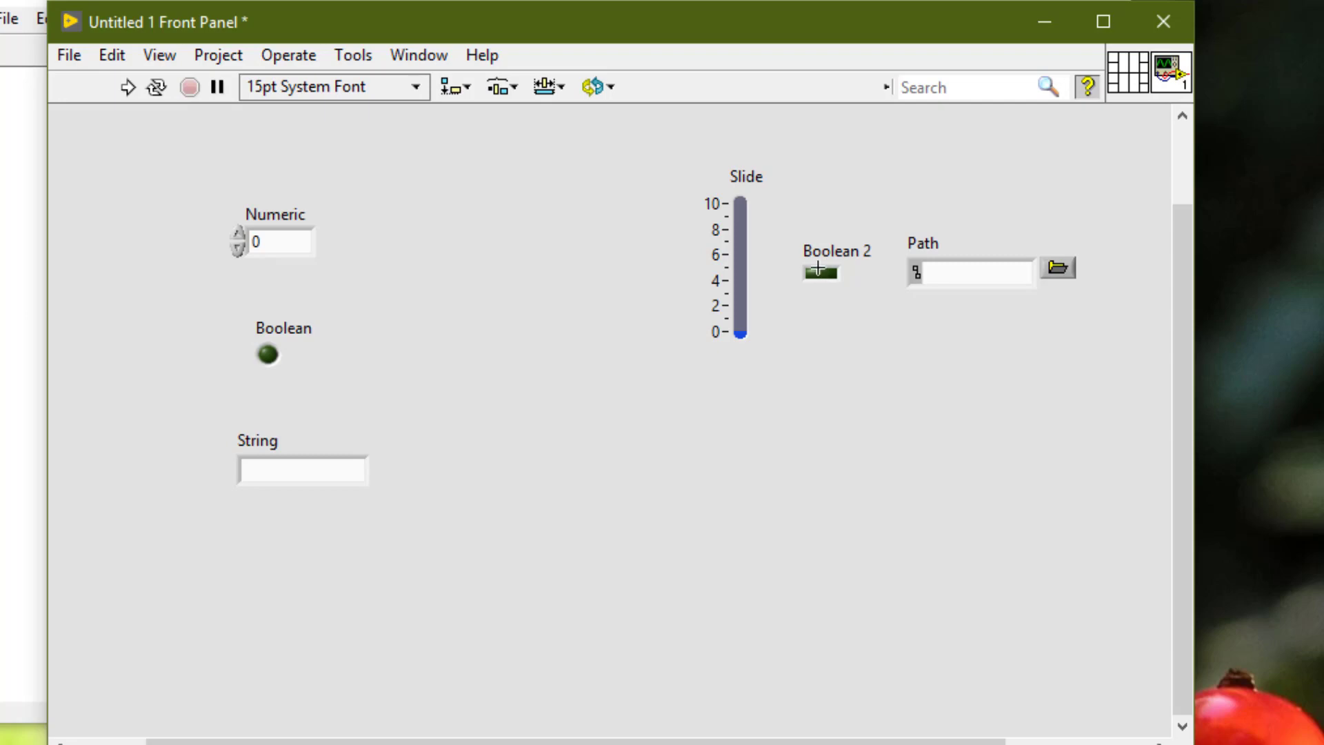
# - Unlock the Slide, Boolean 2 and Path controls and clear the selection
pyautogui.moveTo(646, 135); pyautogui.dragTo(1152, 495)
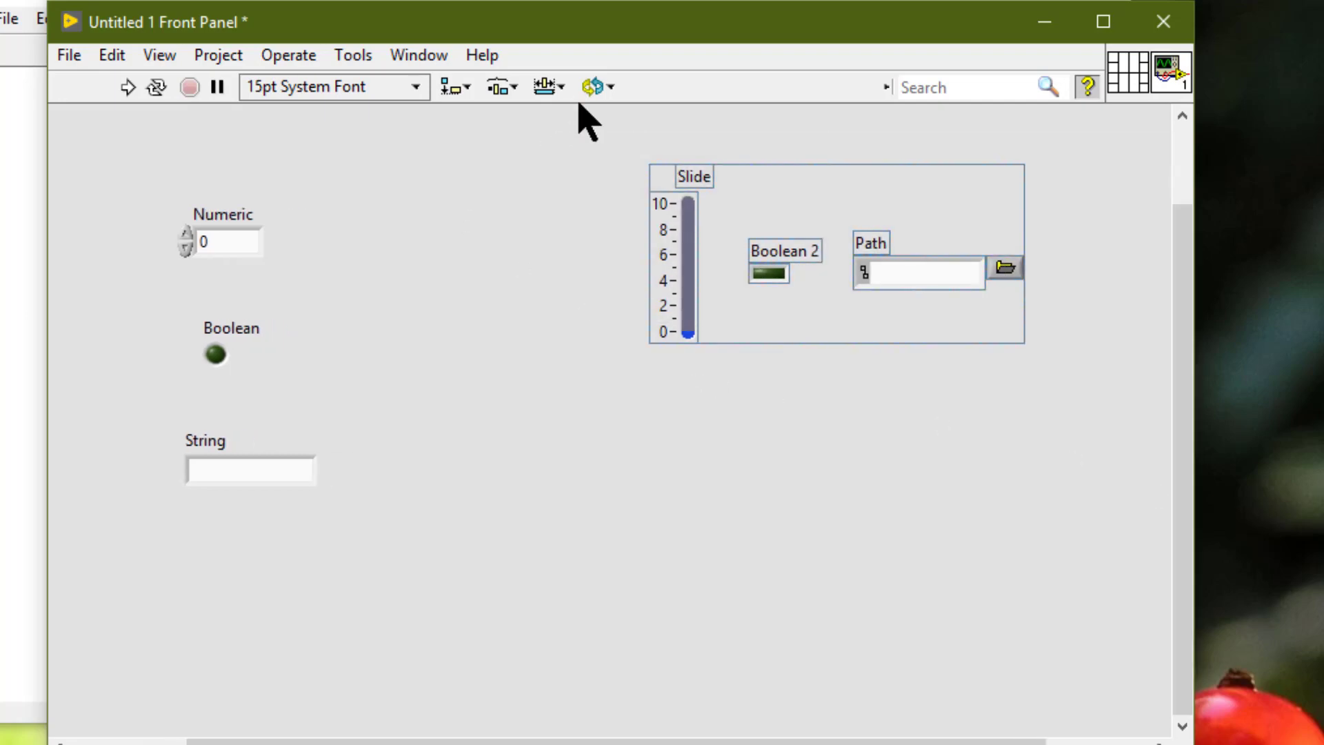
pyautogui.click(500, 260)
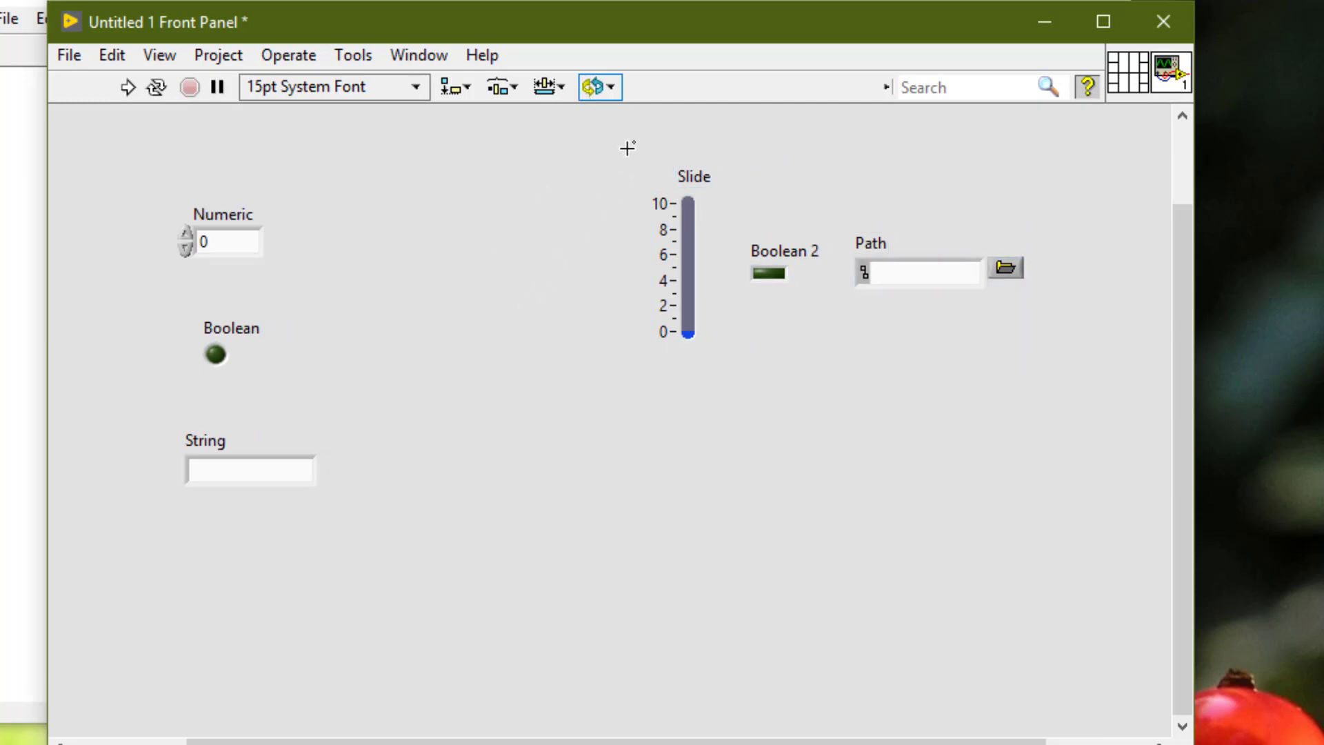
pyautogui.moveTo(628, 148); pyautogui.dragTo(1078, 406)
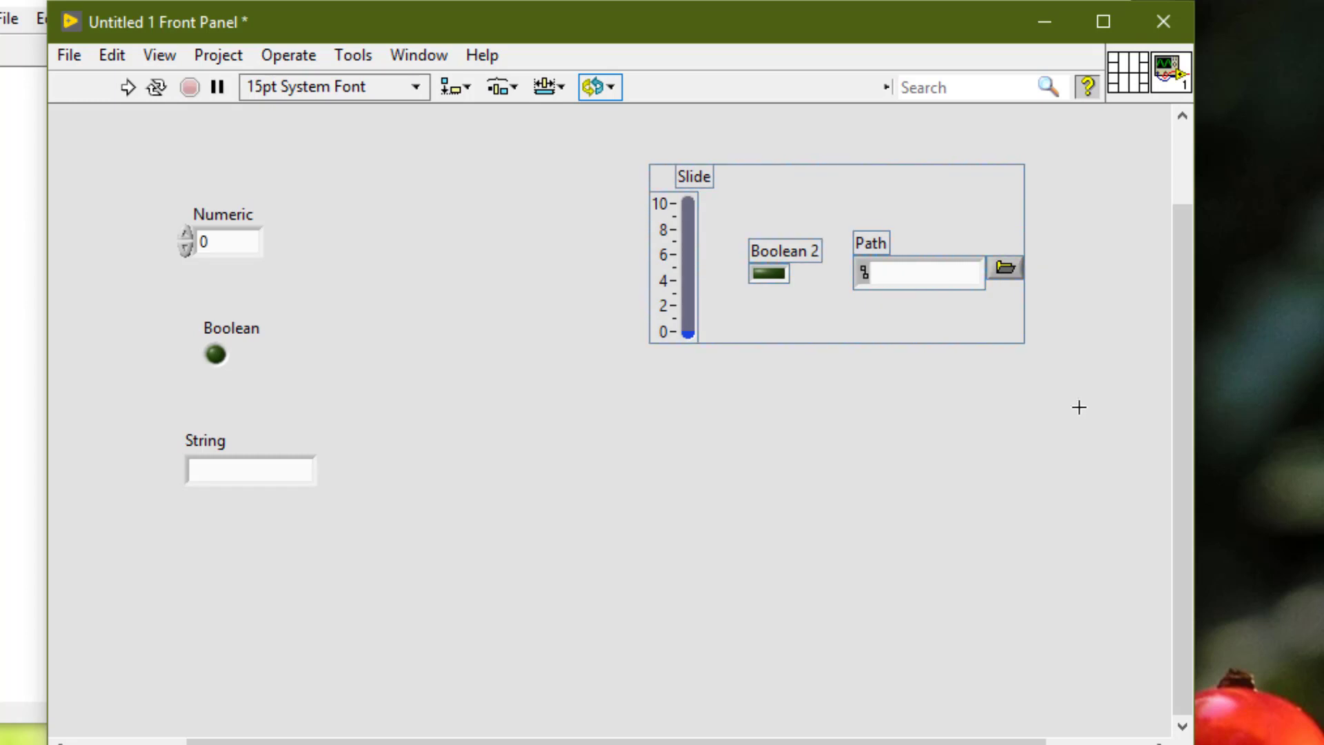
pyautogui.click(1079, 407)
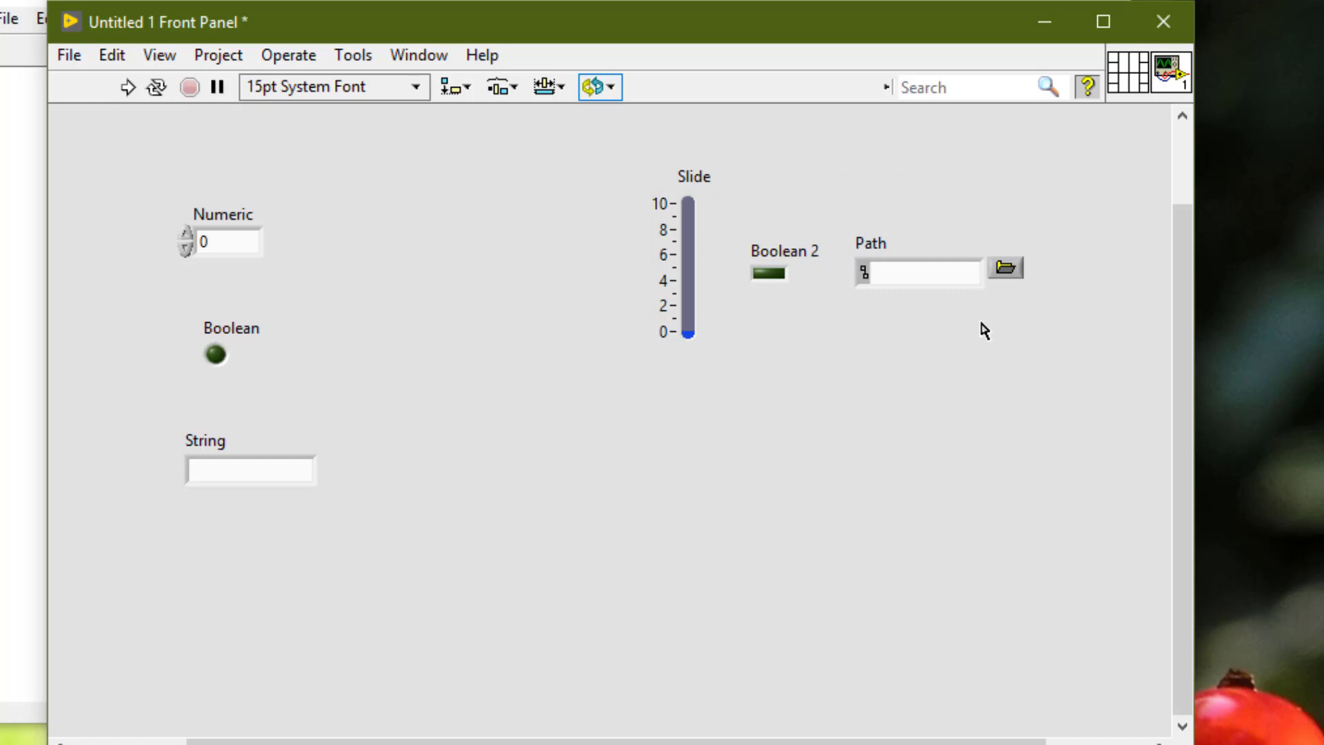
pyautogui.moveTo(633, 156); pyautogui.dragTo(1061, 414)
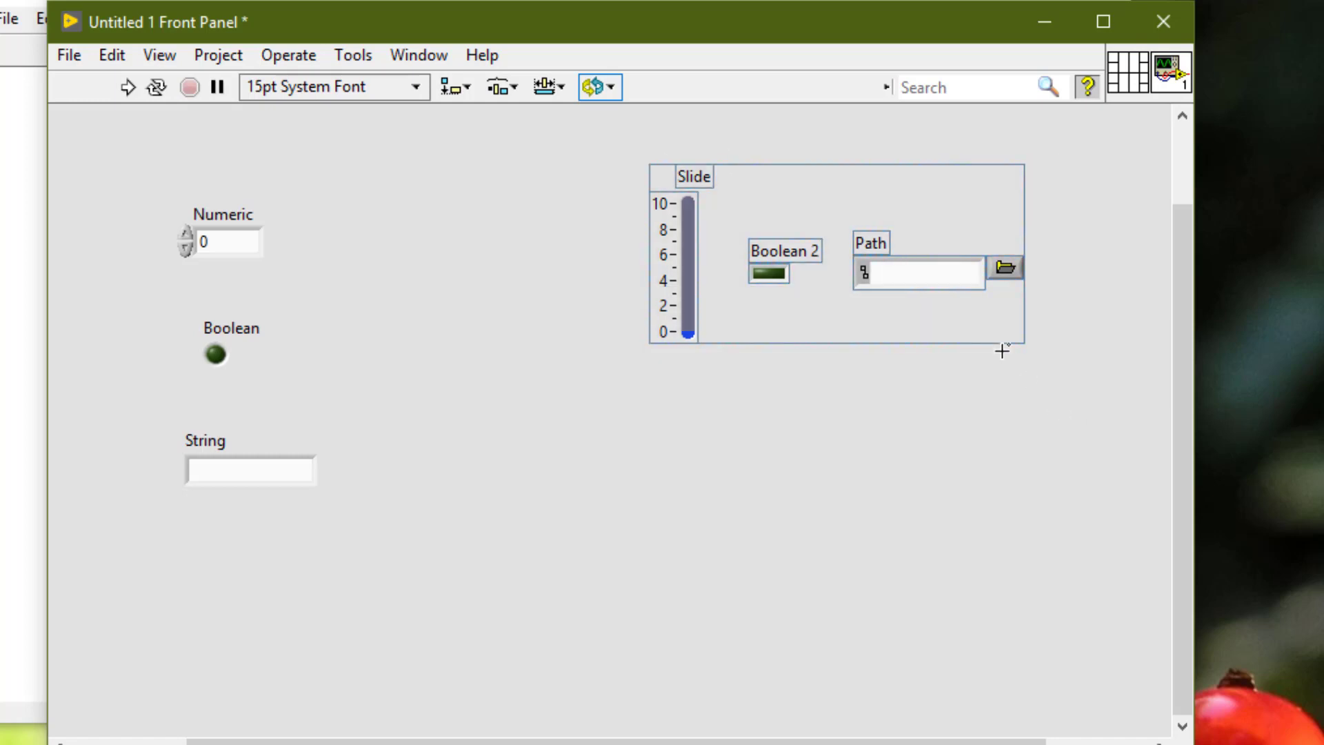
pyautogui.click(597, 95)
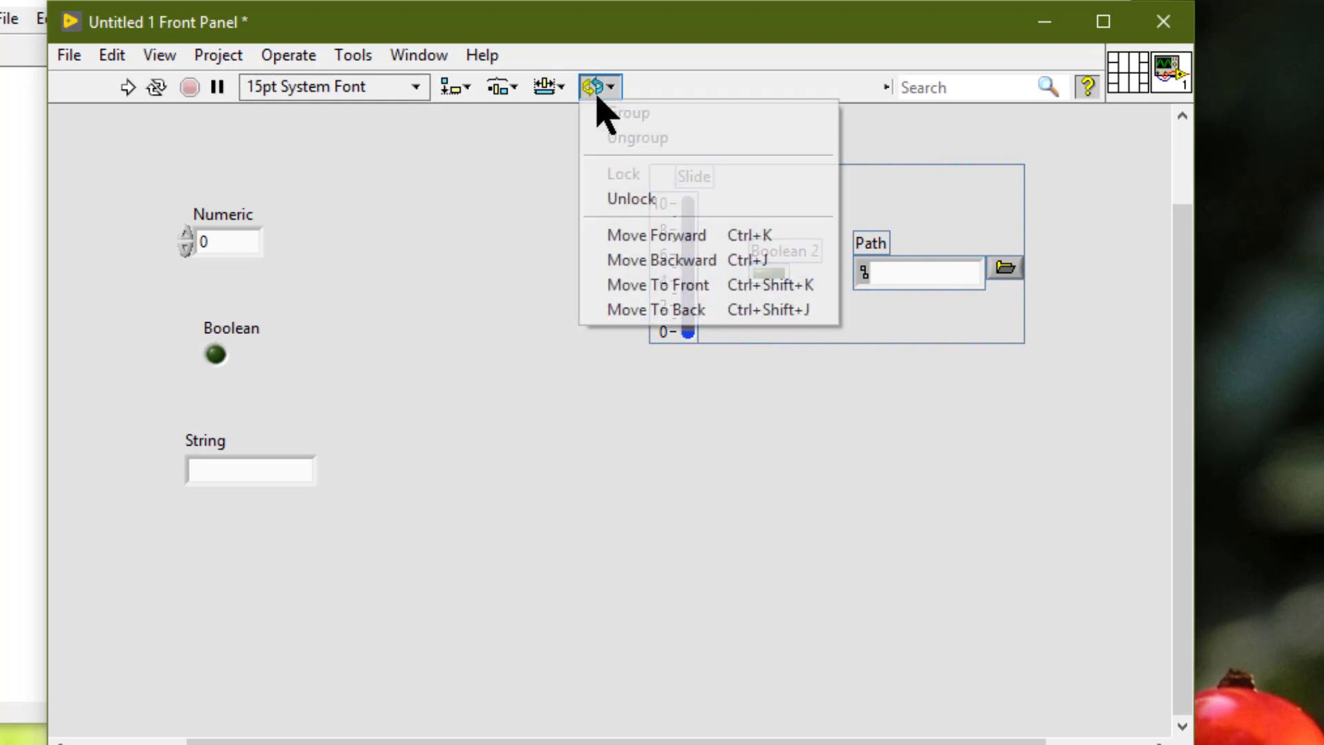
pyautogui.click(624, 200)
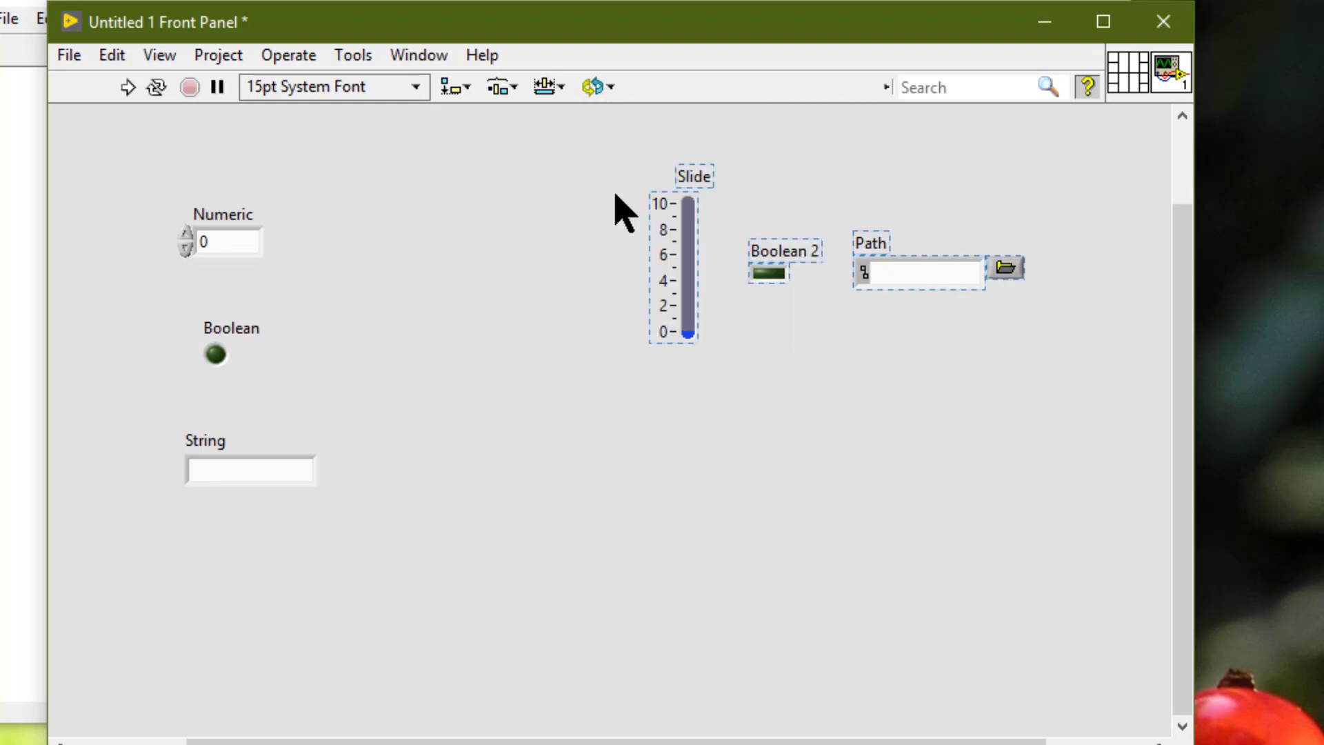
pyautogui.click(615, 195)
# - Delete the unlocked Boolean 2 control and undo the deletion
pyautogui.click(758, 285)
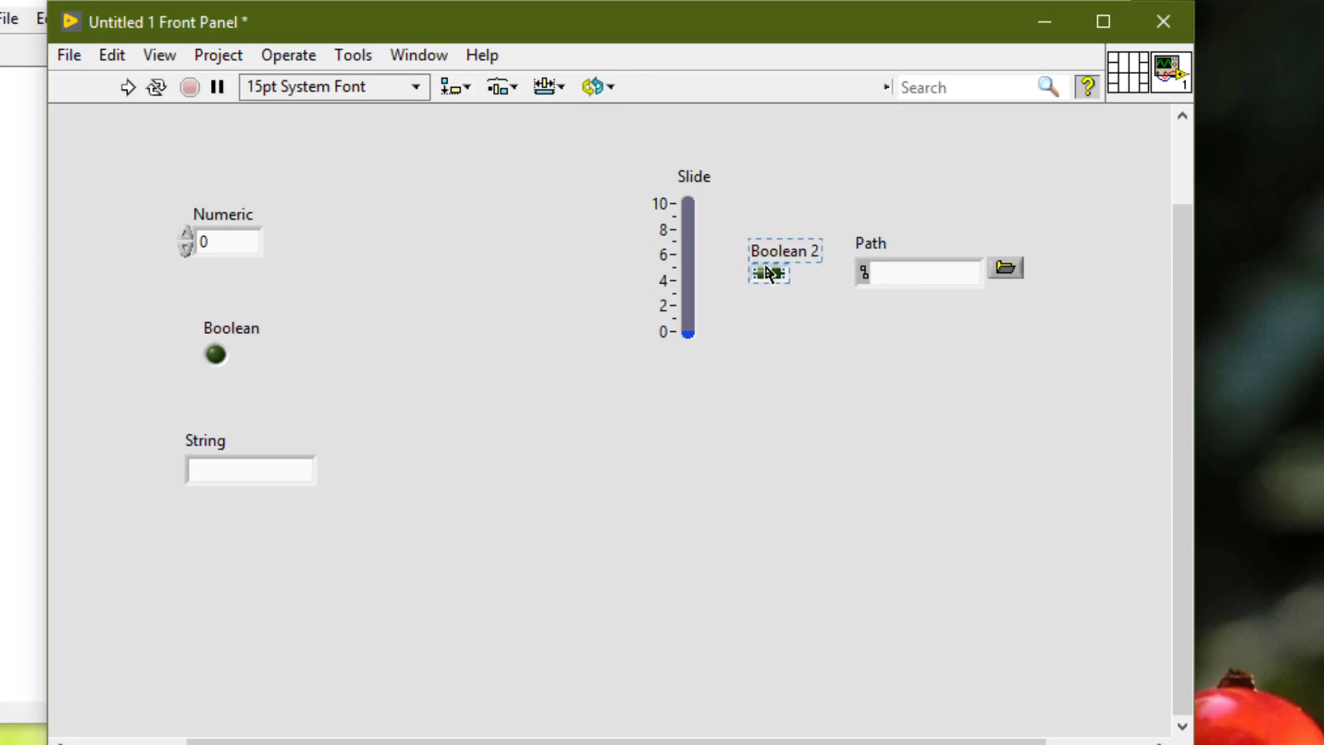
pyautogui.press('Delete')
pyautogui.hotkey('ctrl', 'h')
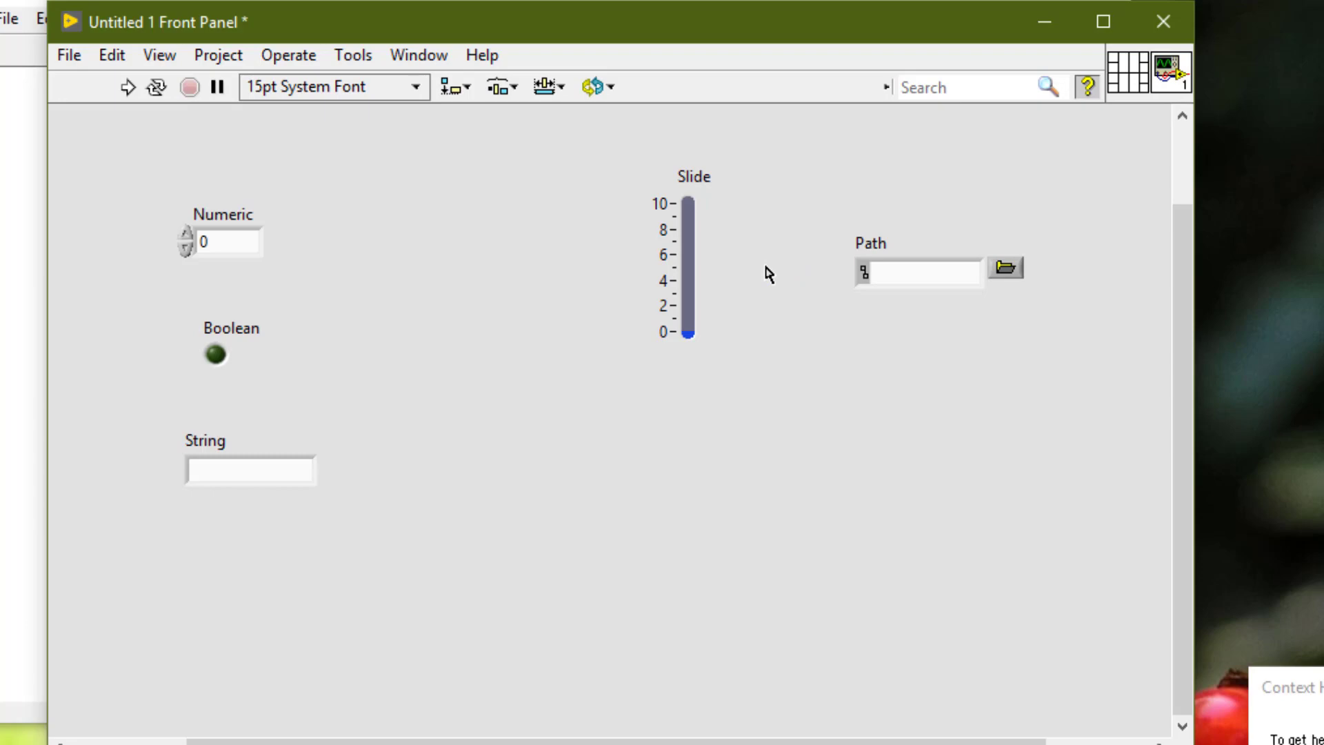
pyautogui.hotkey('ctrl', 'z')
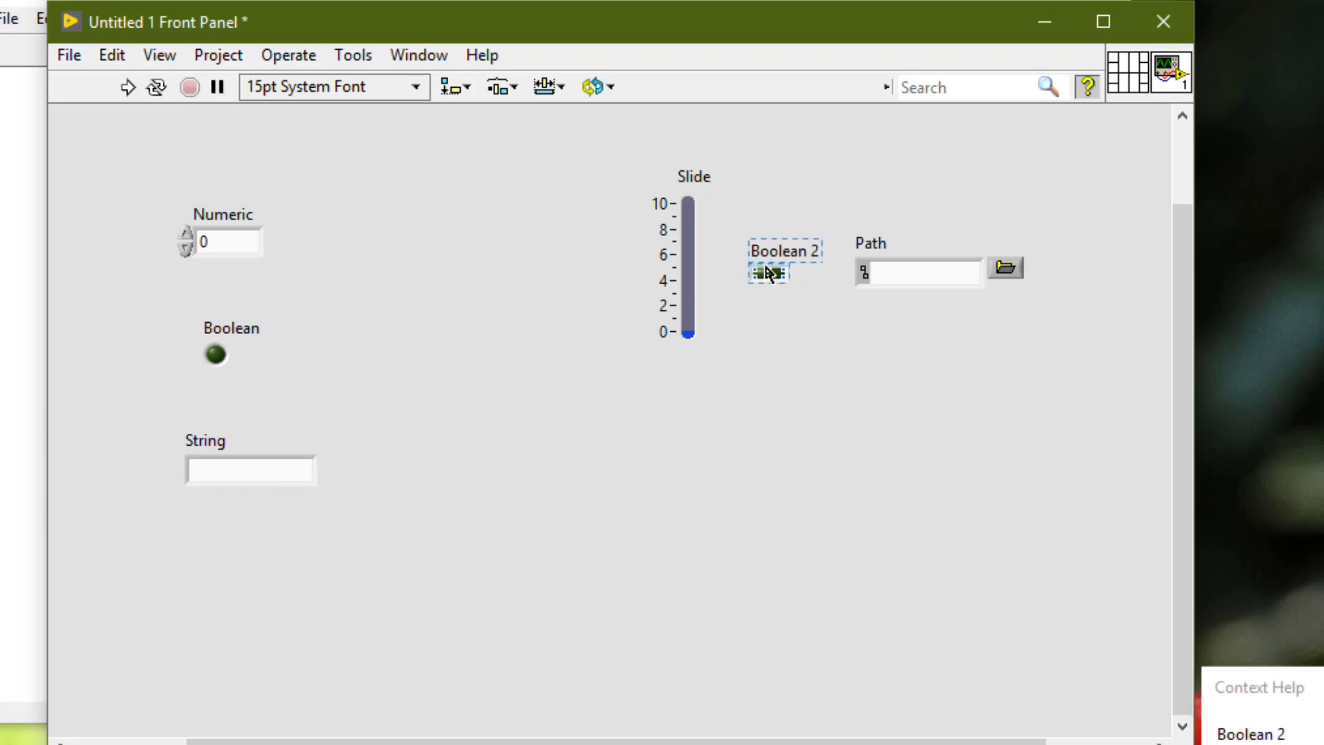
pyautogui.hotkey('ctrl', 'h')
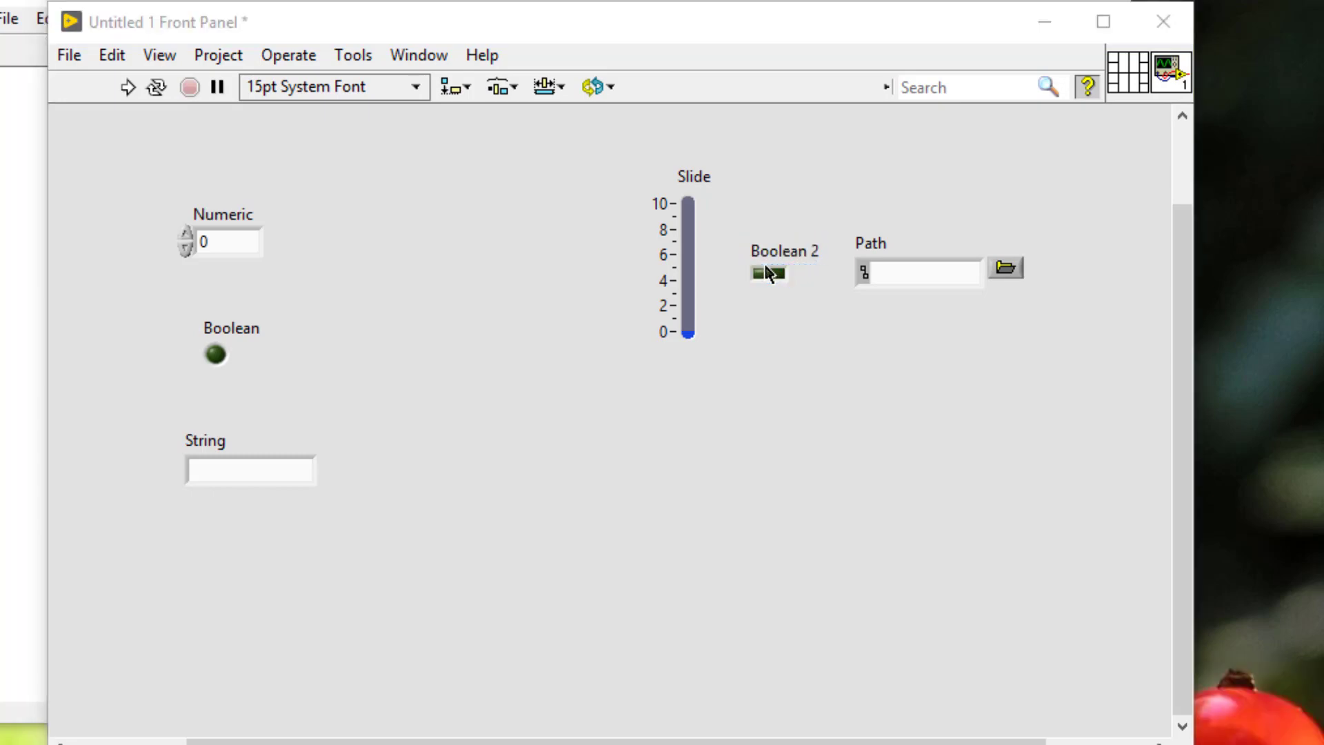
# - Place a Knob and a Dial side by side in the empty area below the Slide control
pyautogui.rightClick(614, 528)
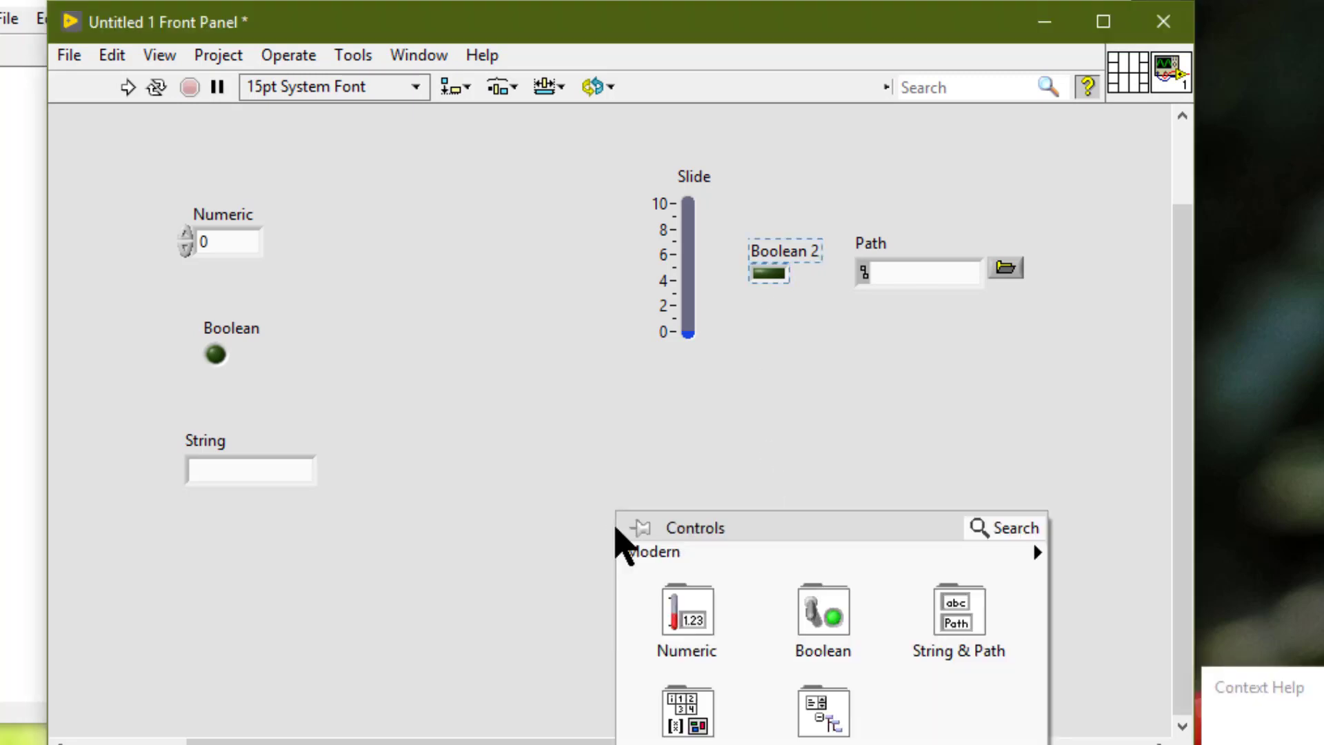
pyautogui.moveTo(672, 637)
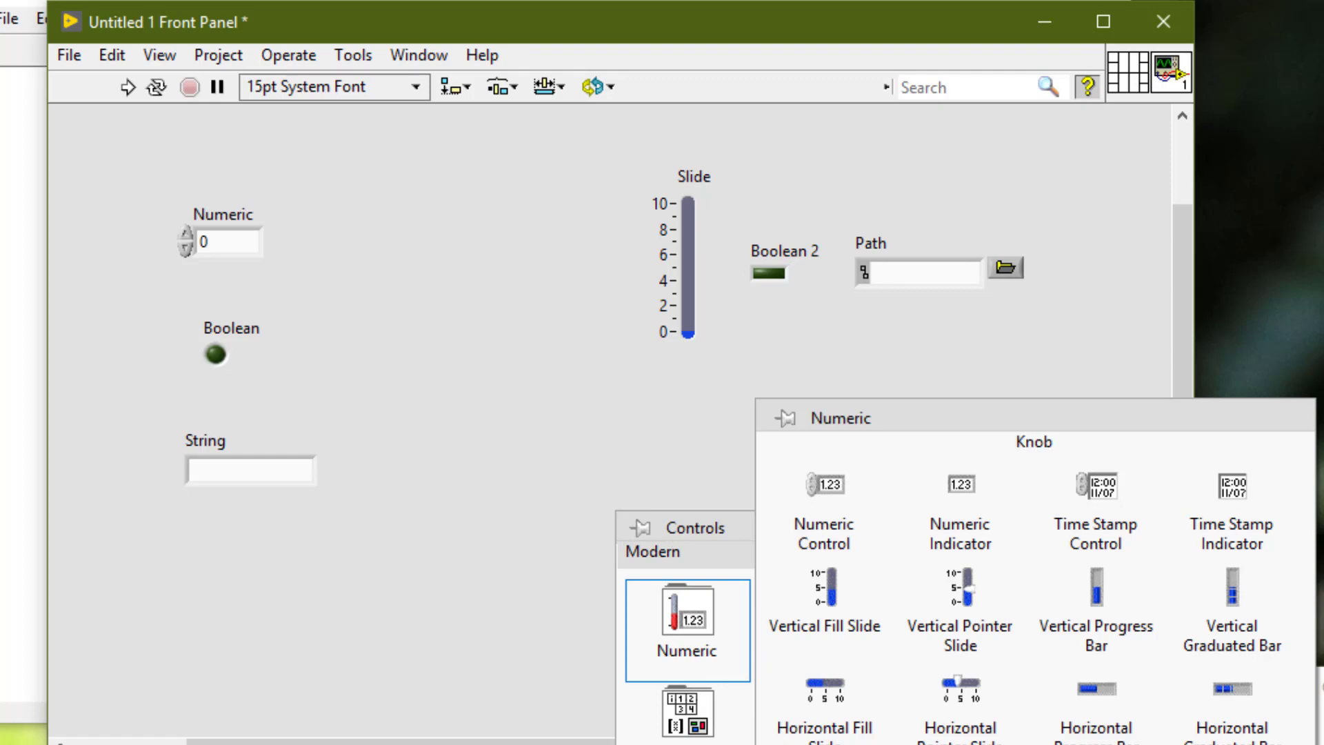
pyautogui.click(802, 738)
pyautogui.click(571, 539)
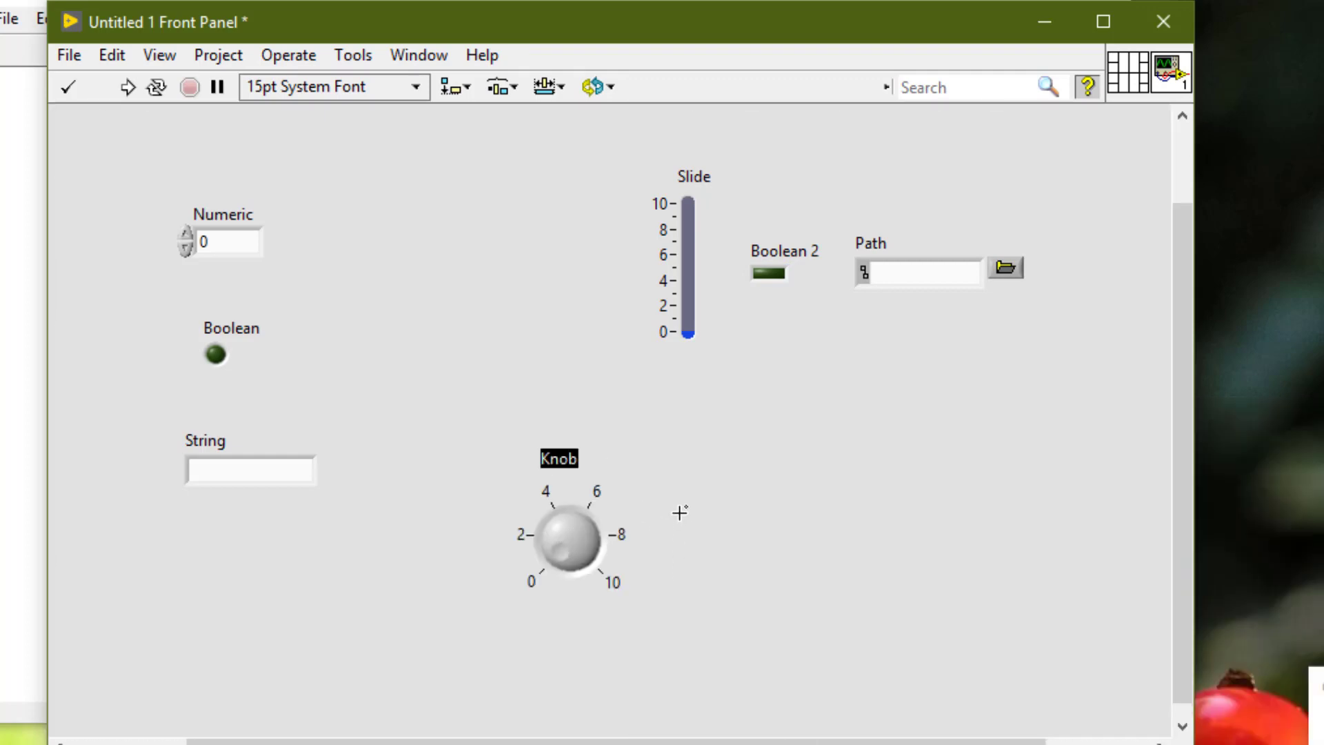
pyautogui.rightClick(682, 513)
pyautogui.moveTo(739, 643)
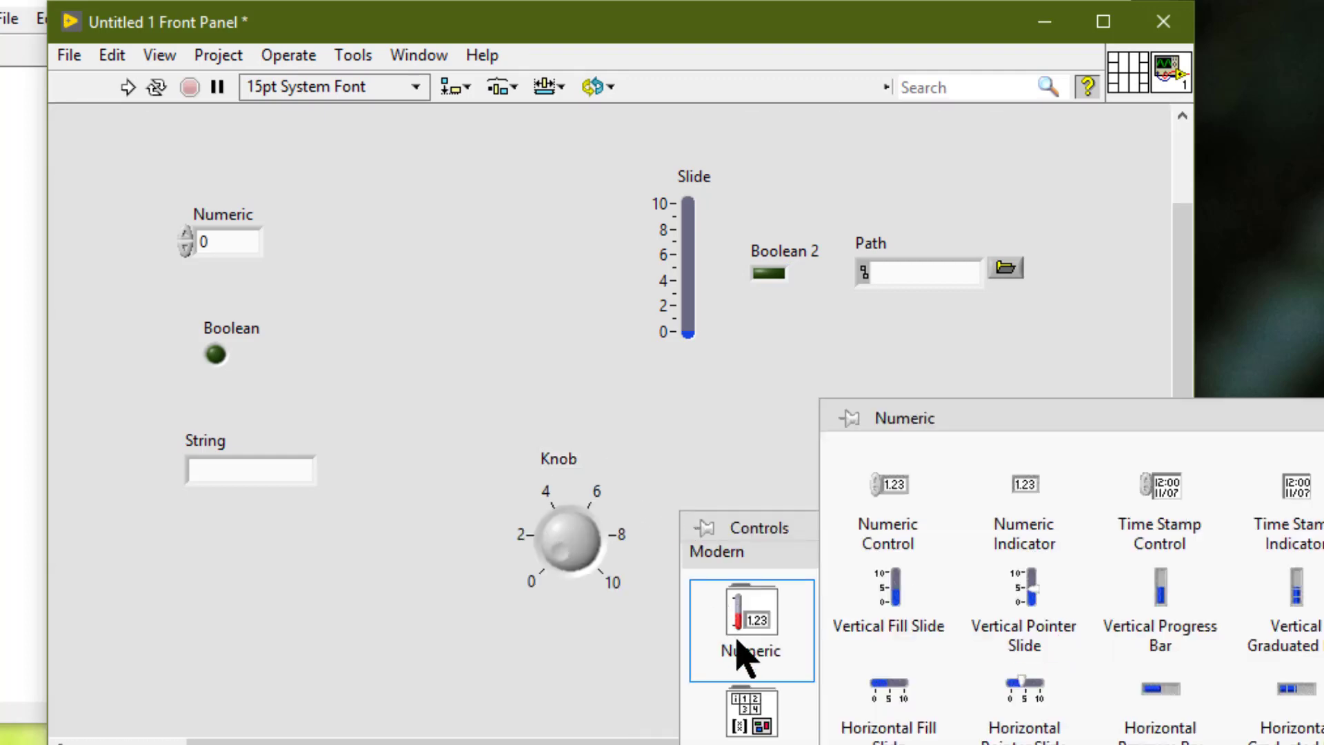
pyautogui.click(1024, 741)
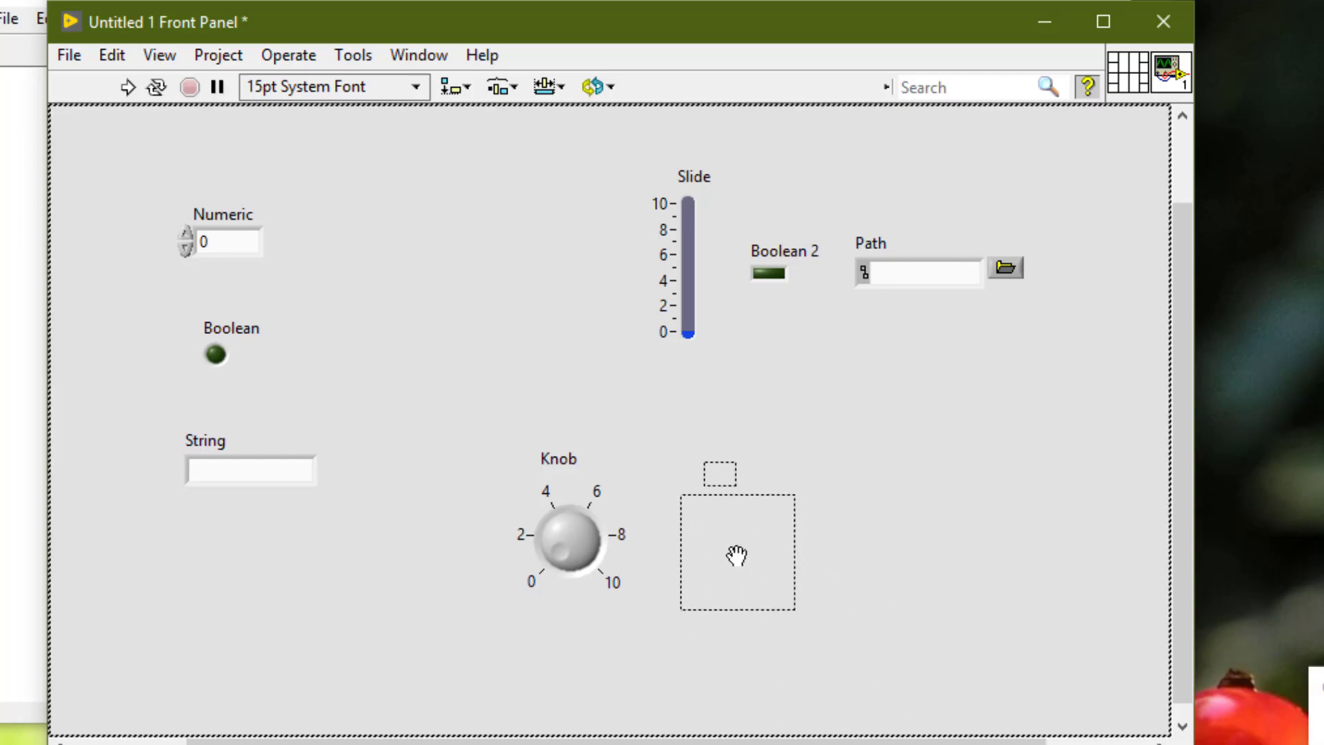
pyautogui.click(736, 552)
# - Place a Meter beside the Dial on the front panel
pyautogui.rightClick(797, 432)
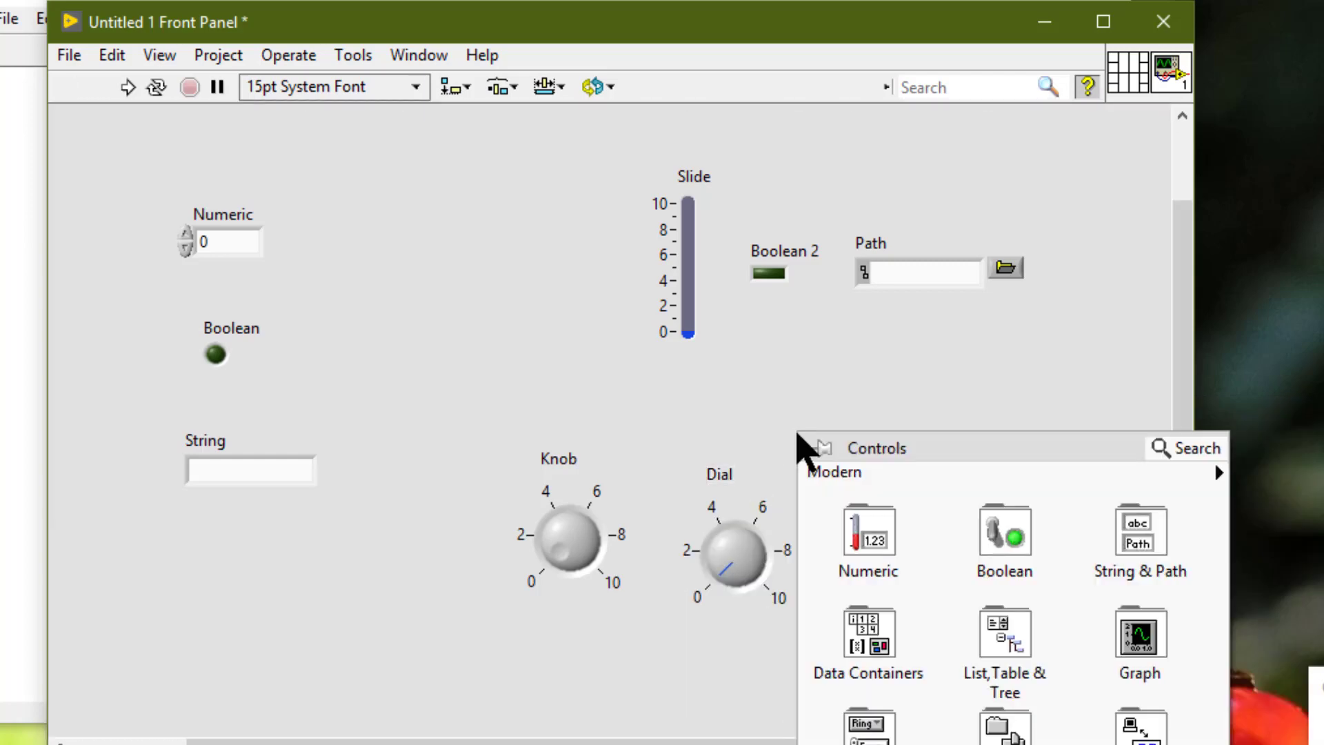
pyautogui.moveTo(866, 532)
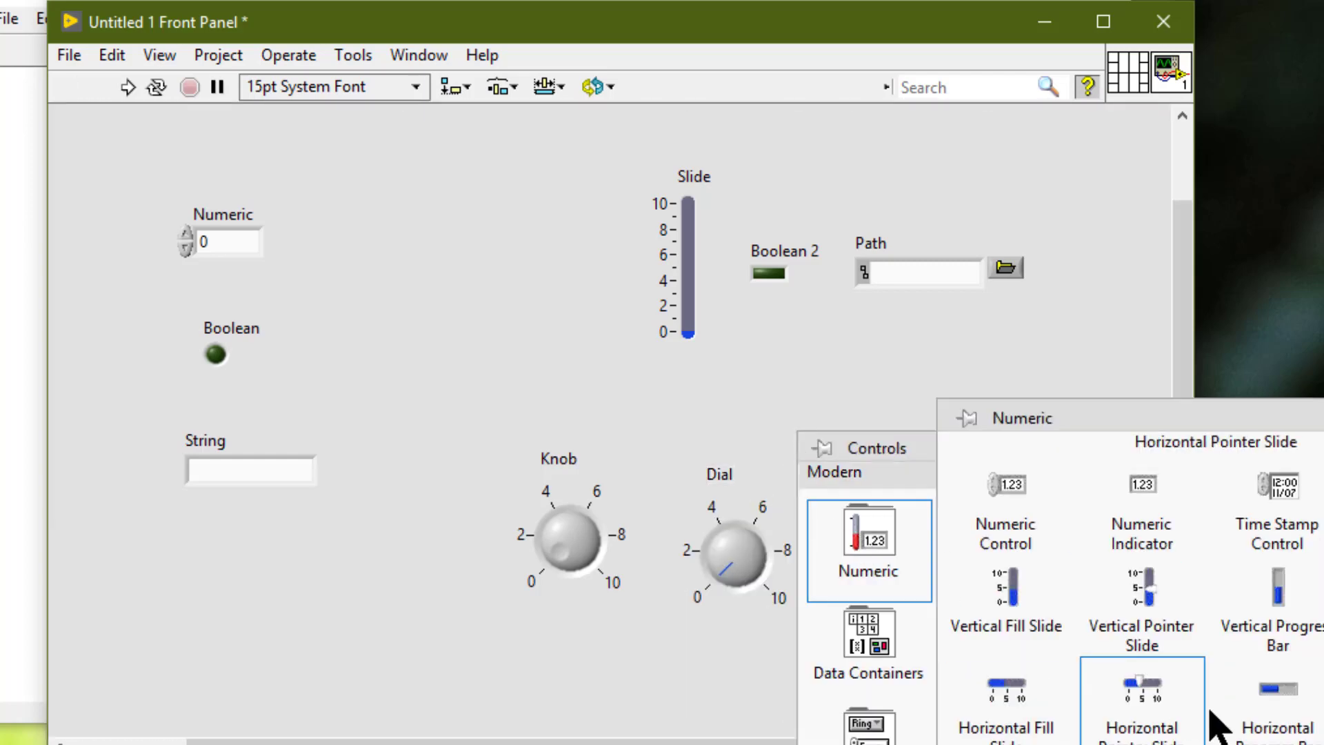
pyautogui.click(1215, 442)
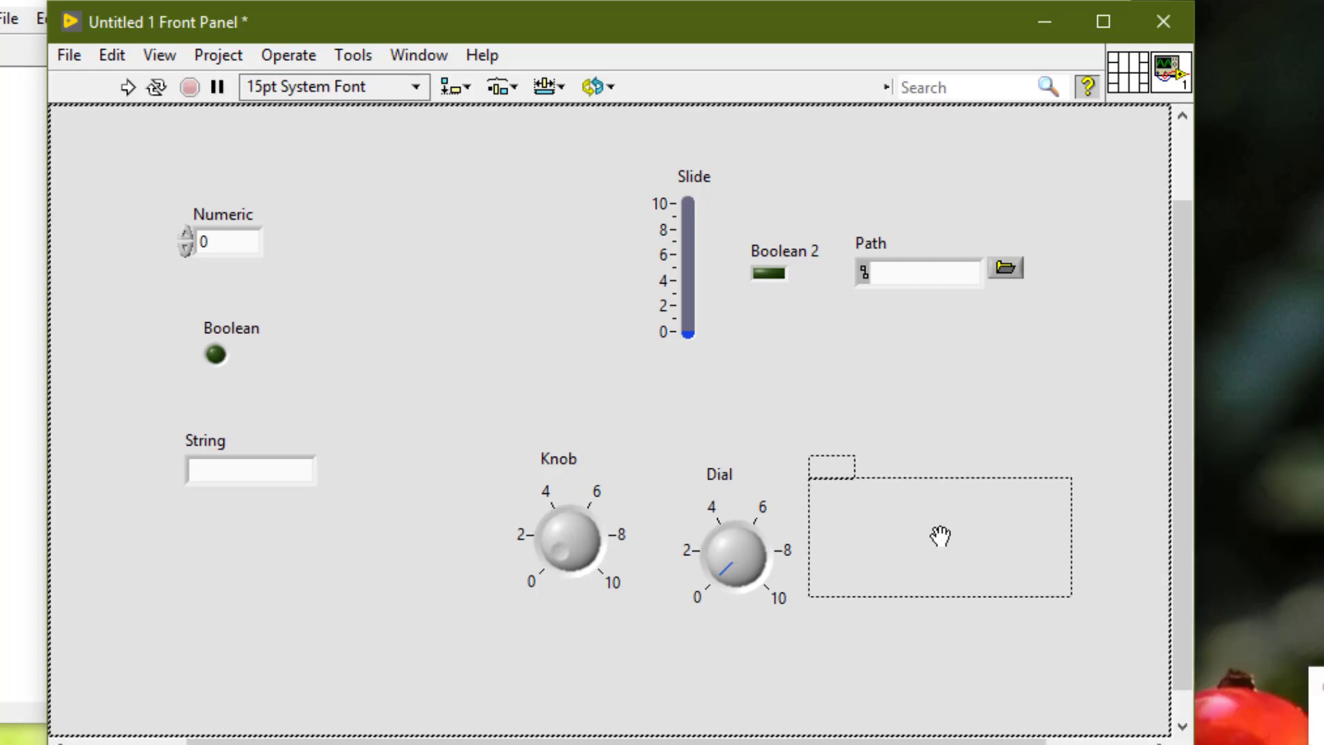
pyautogui.click(945, 546)
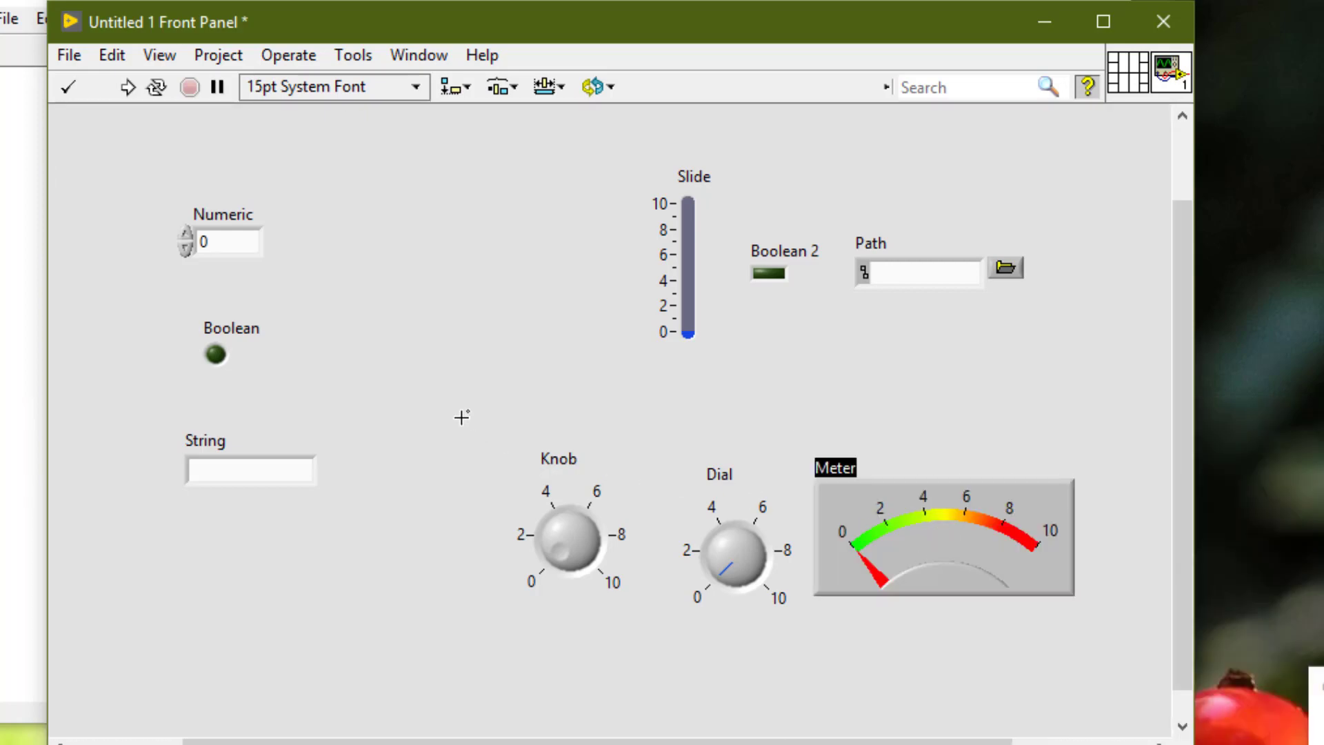
# - Group the Knob, Dial and Meter, lock the group, and clear the selection
pyautogui.moveTo(461, 417); pyautogui.dragTo(1124, 644)
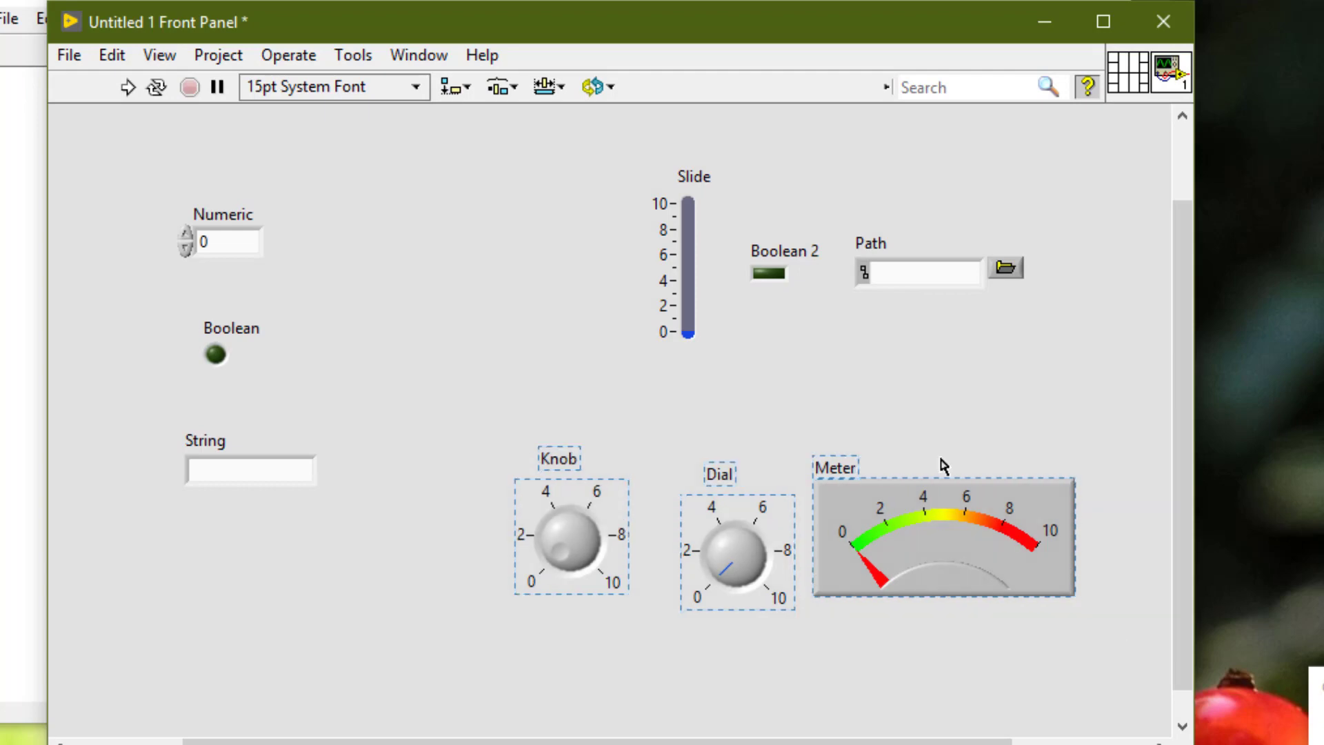
pyautogui.click(600, 88)
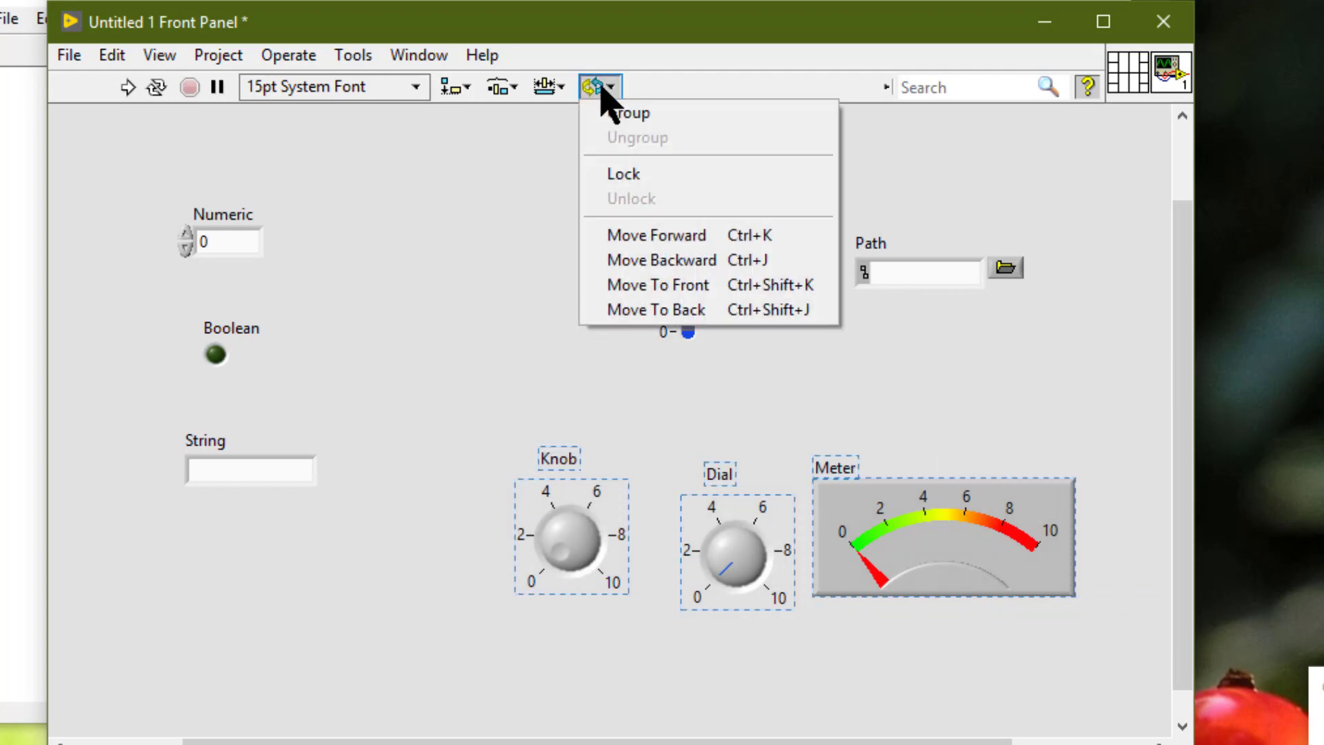
pyautogui.click(614, 112)
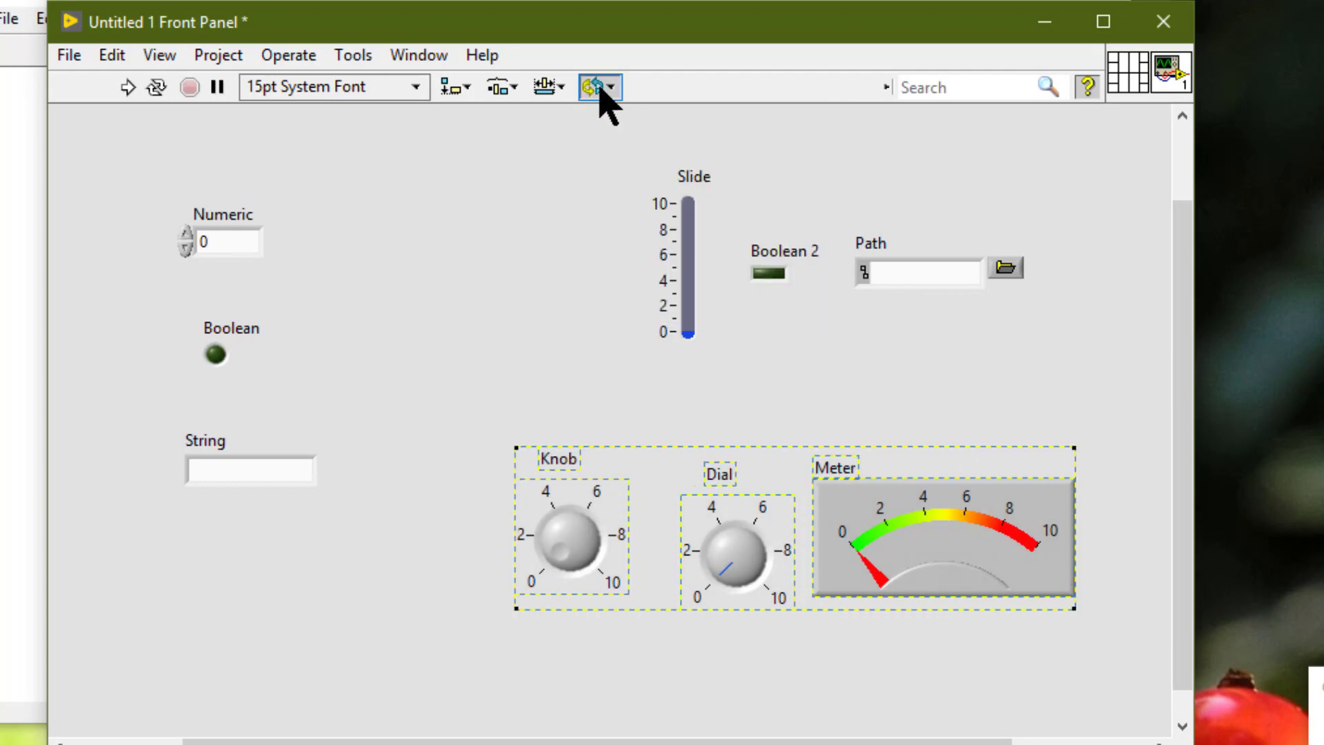
pyautogui.click(597, 87)
pyautogui.click(619, 177)
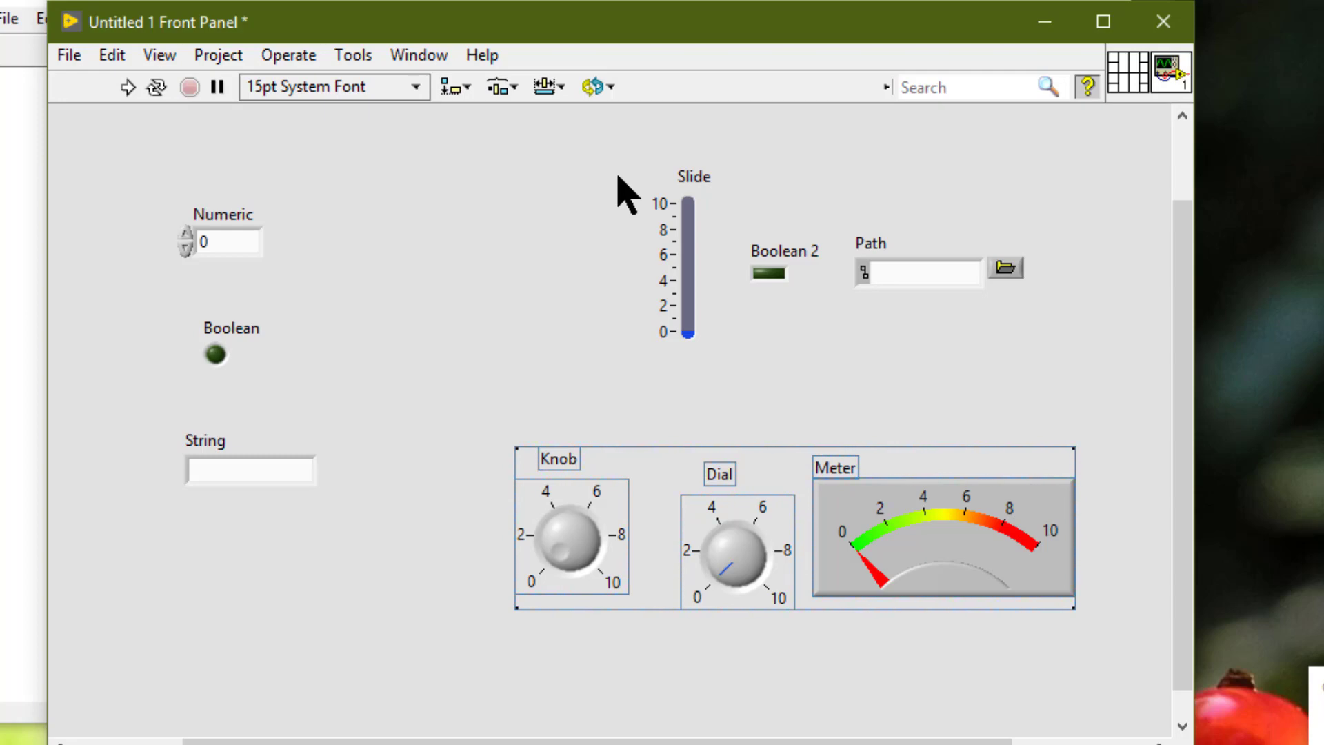
pyautogui.click(437, 346)
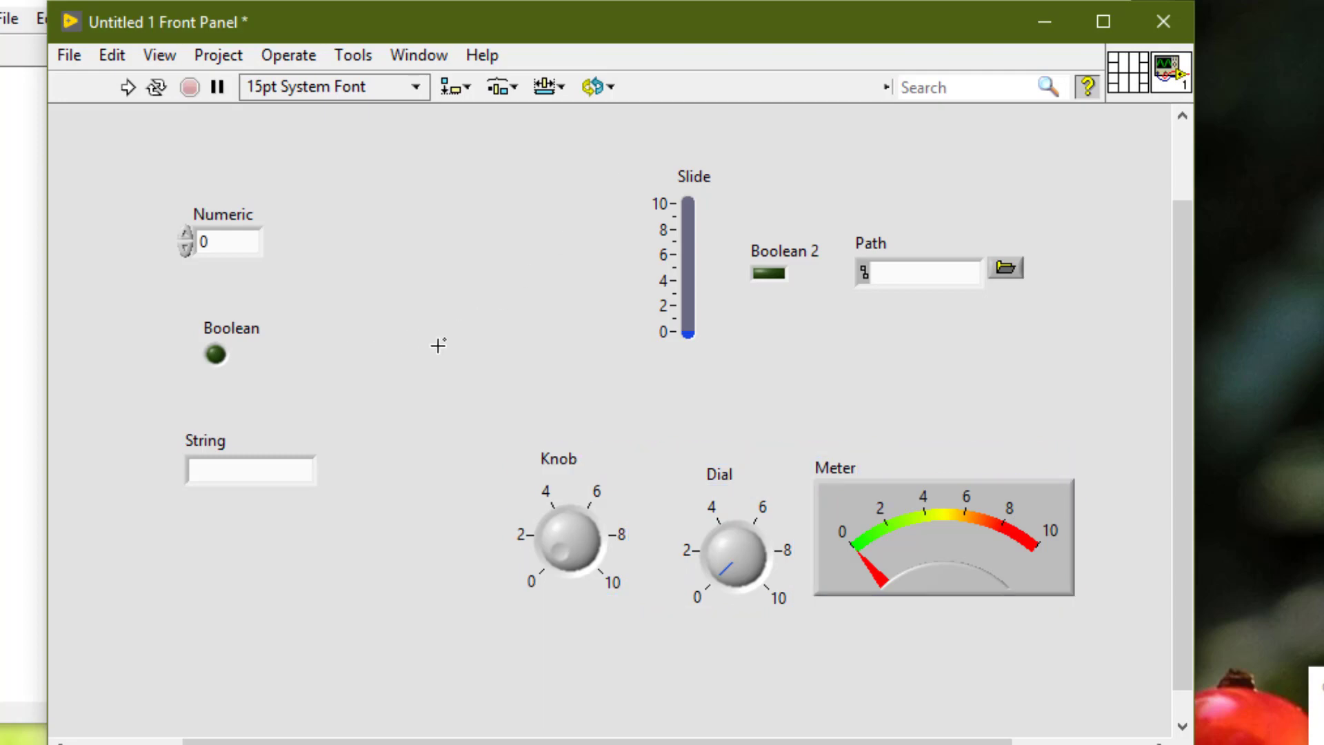
# - Inspect the locked group's terminals on the block diagram, select the Knob terminal there, and return to the front panel
pyautogui.moveTo(571, 515)
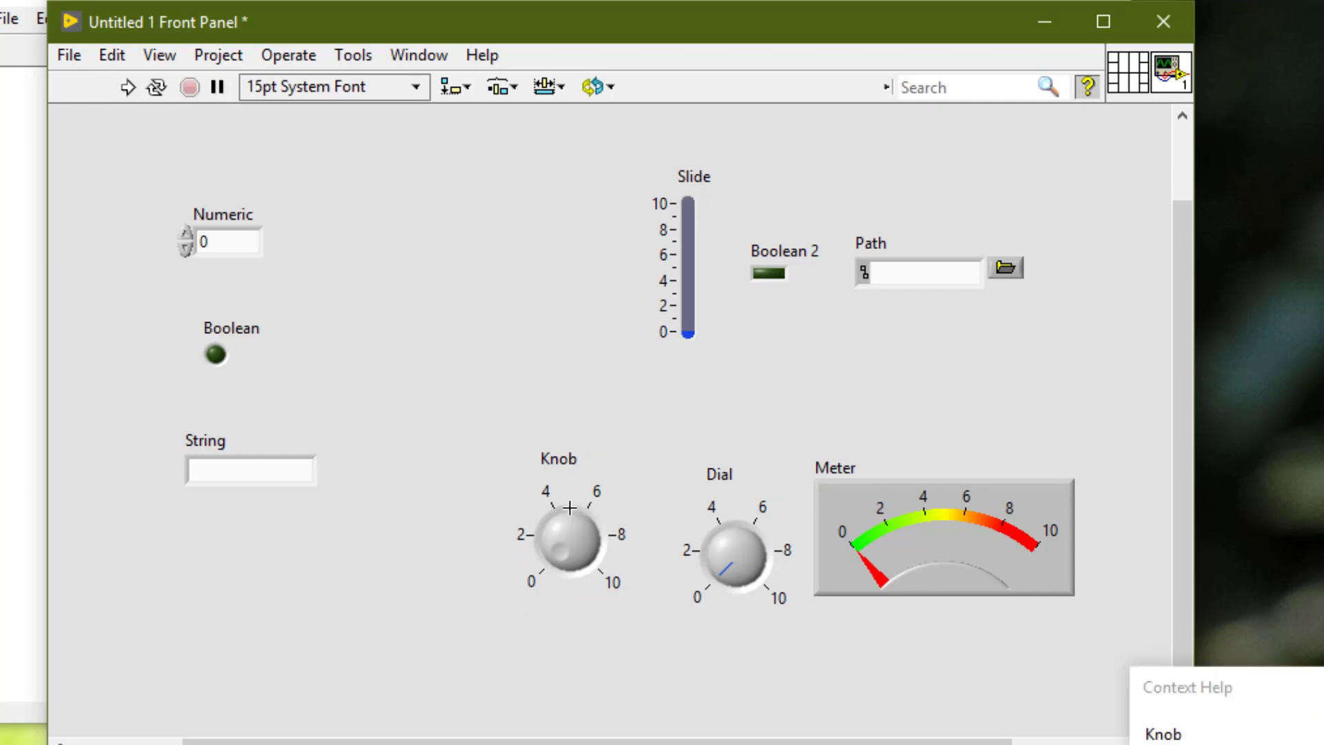
pyautogui.click(35, 502)
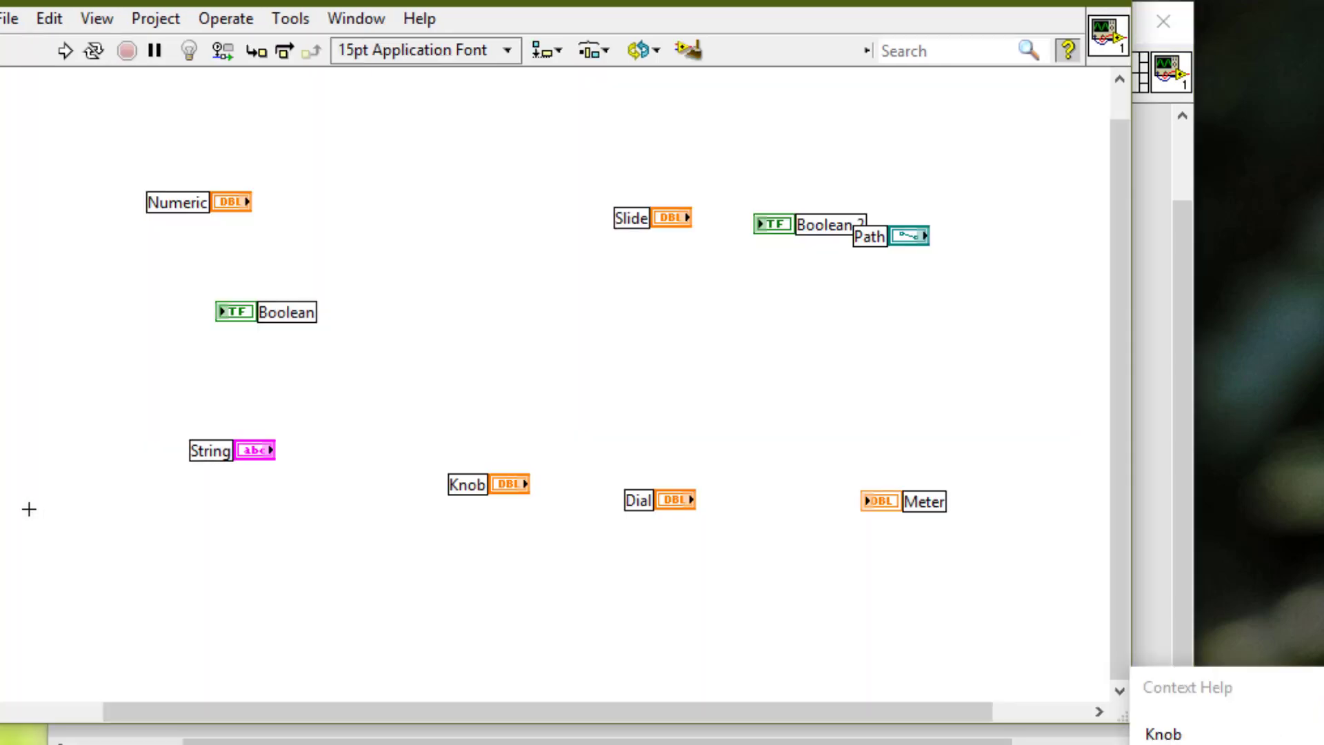
pyautogui.click(509, 485)
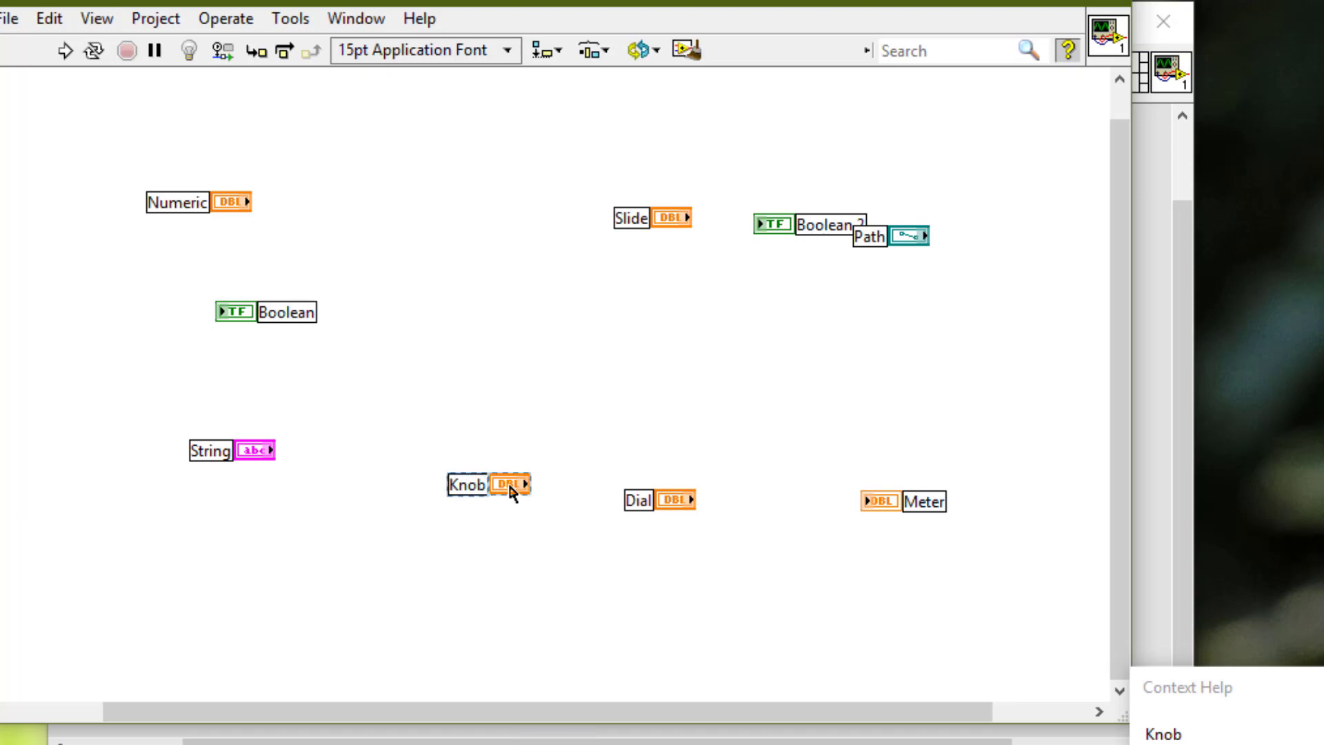
pyautogui.click(508, 482)
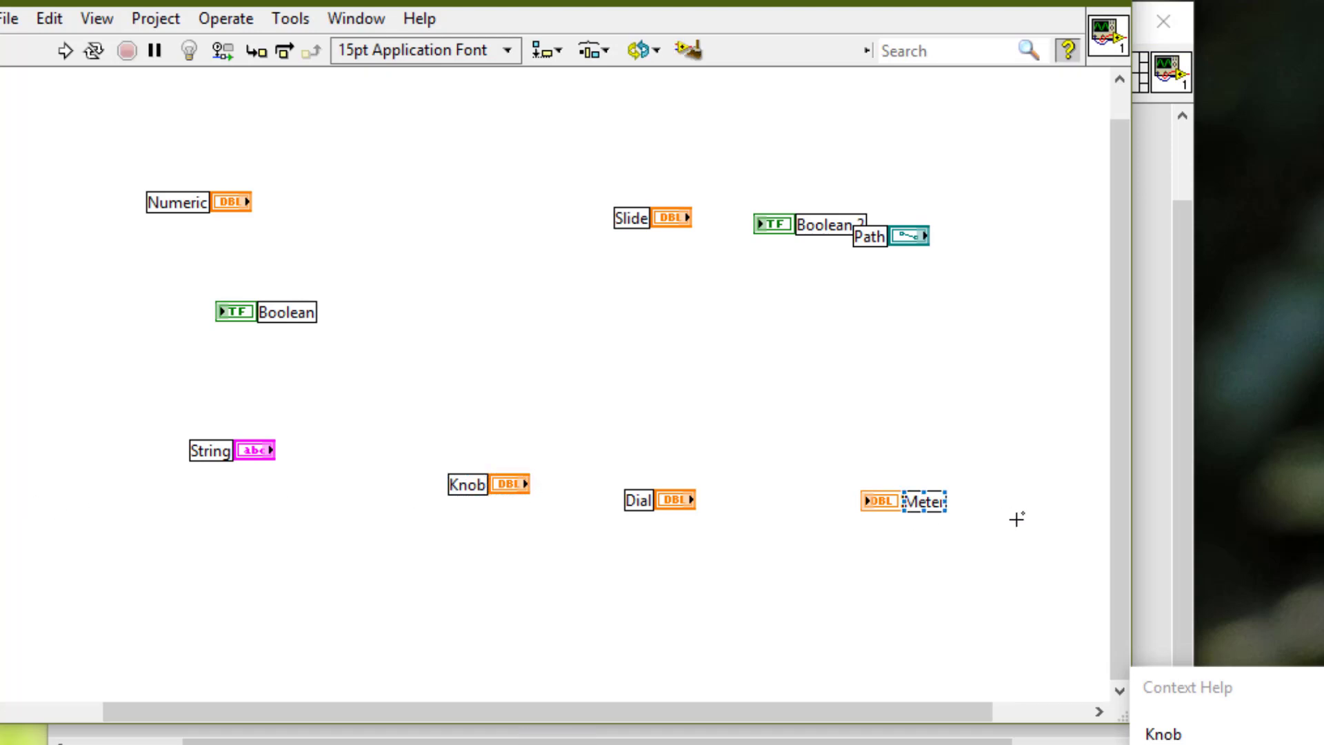
pyautogui.click(1147, 531)
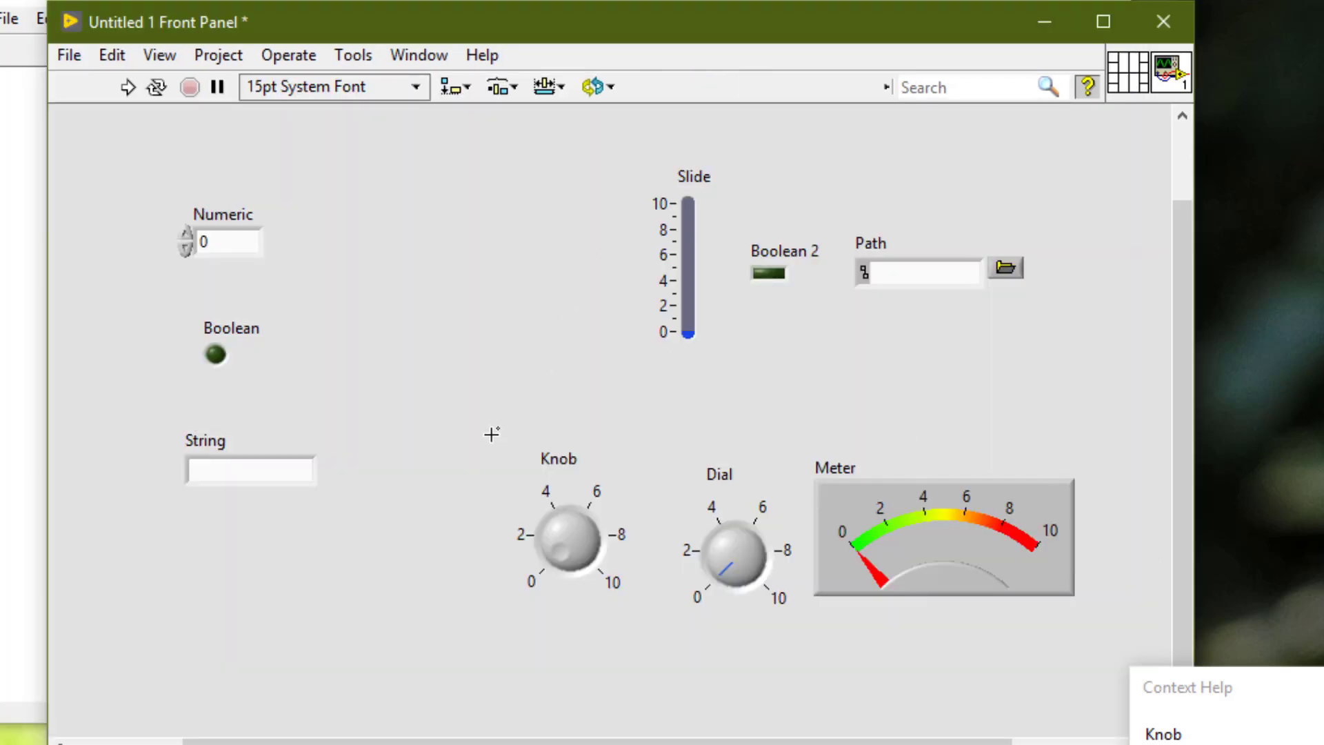
# - Unlock the group containing the Knob, Dial and Meter
pyautogui.moveTo(492, 434); pyautogui.dragTo(1097, 661)
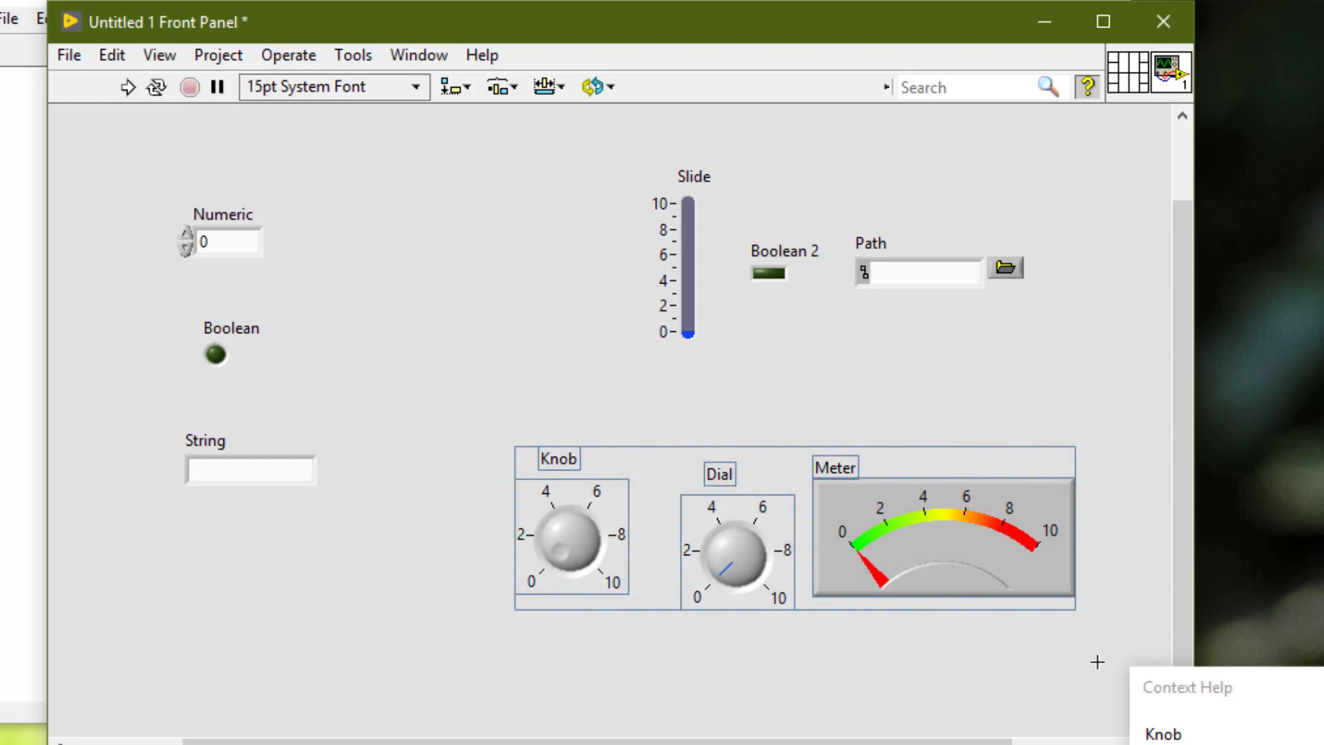
pyautogui.click(1097, 661)
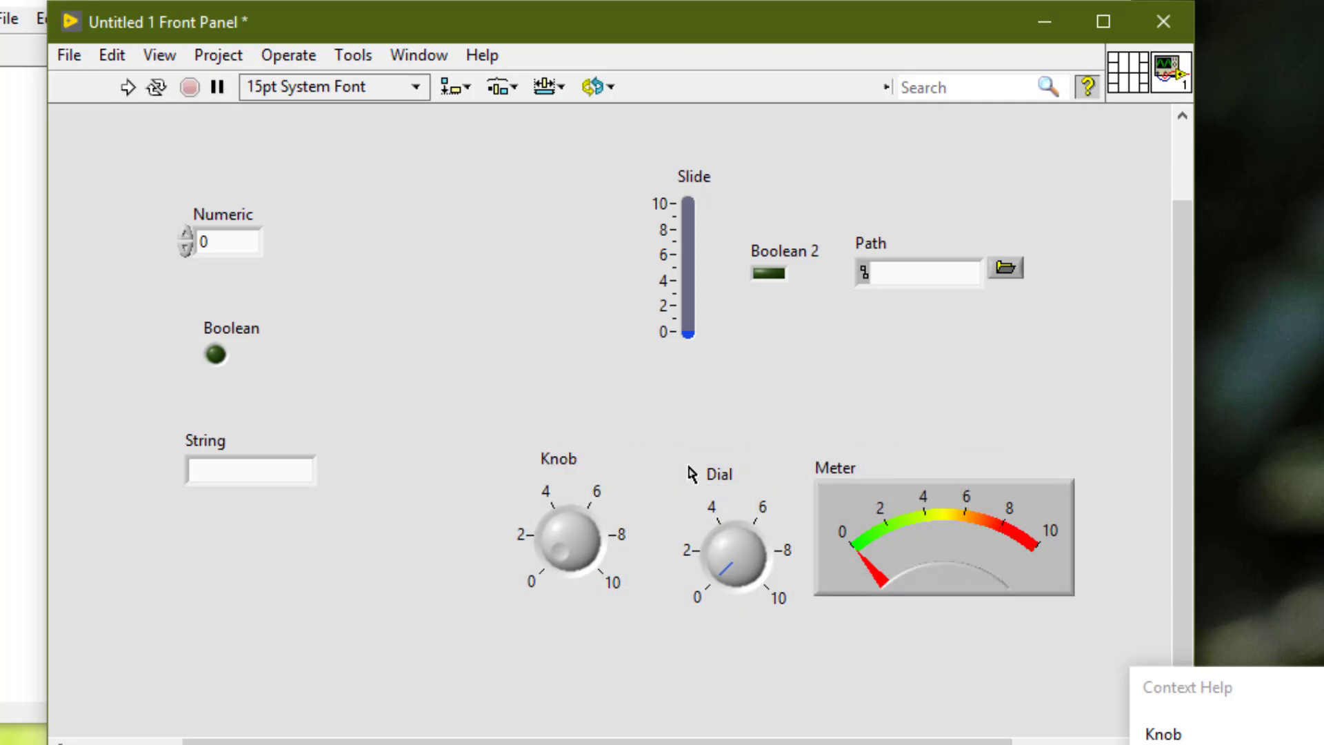
pyautogui.moveTo(487, 429); pyautogui.dragTo(1067, 629)
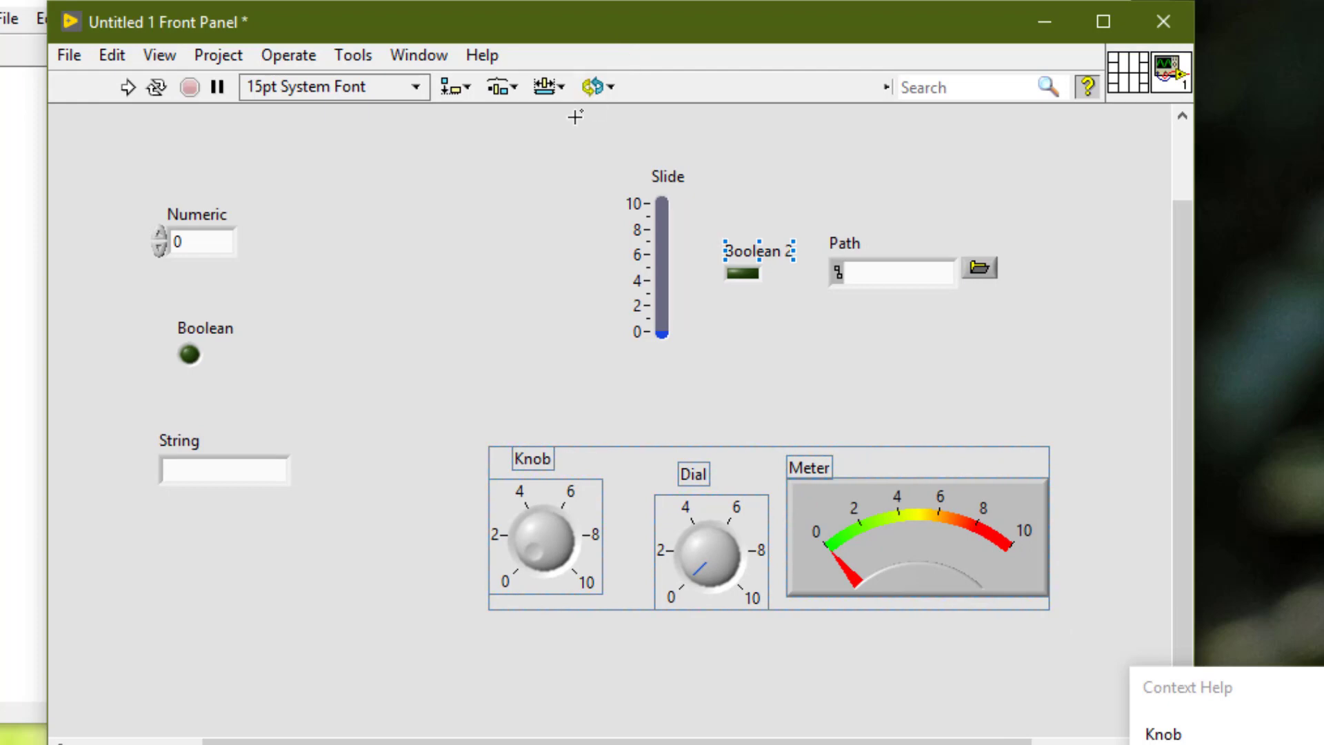
pyautogui.click(600, 95)
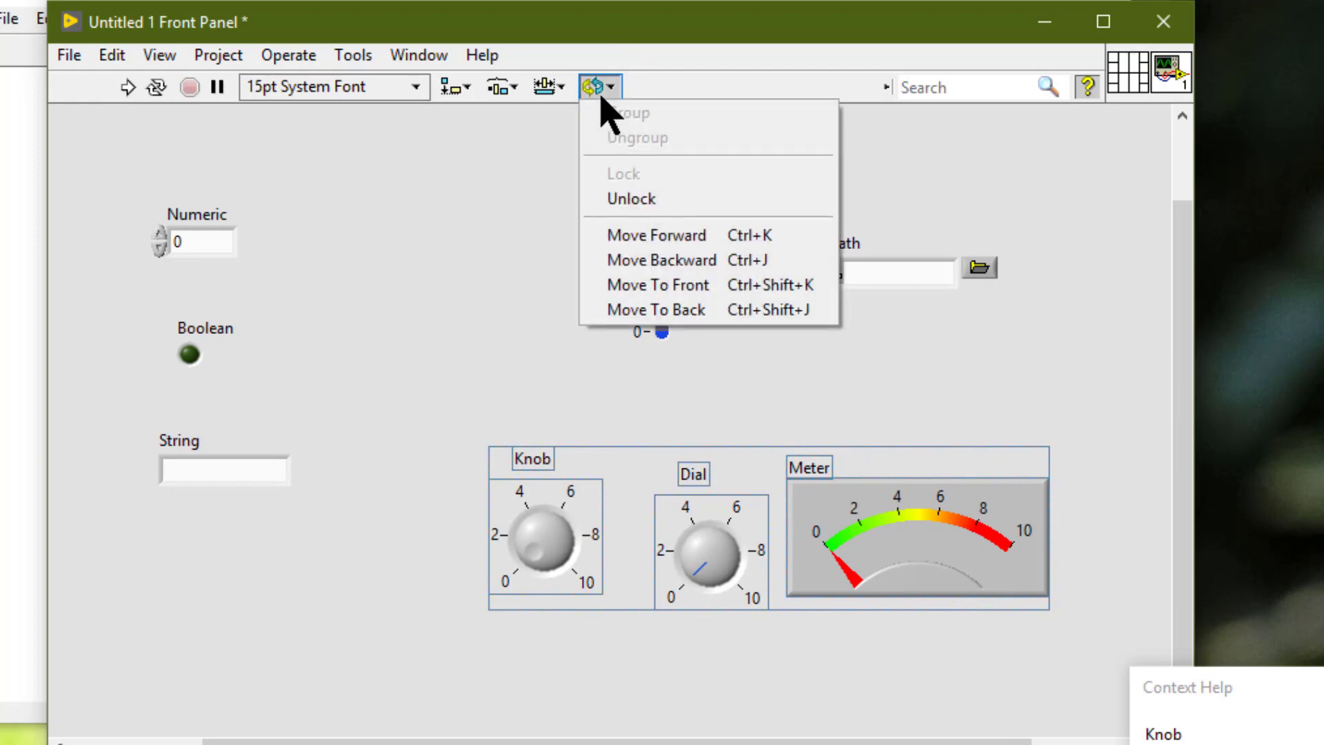
pyautogui.click(631, 199)
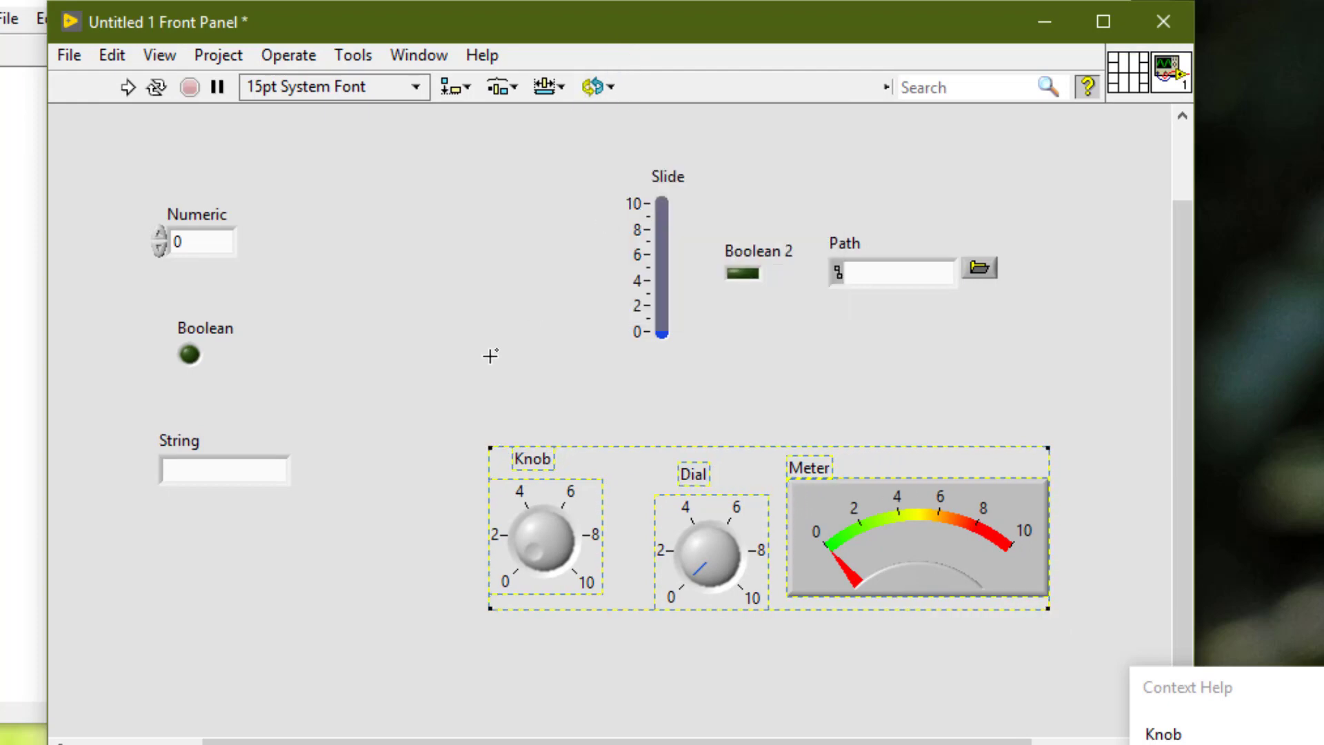
# - Select the unlocked group, check its terminals on the block diagram, and return to the front panel
pyautogui.click(552, 509)
pyautogui.hotkey('ctrl', 'e')
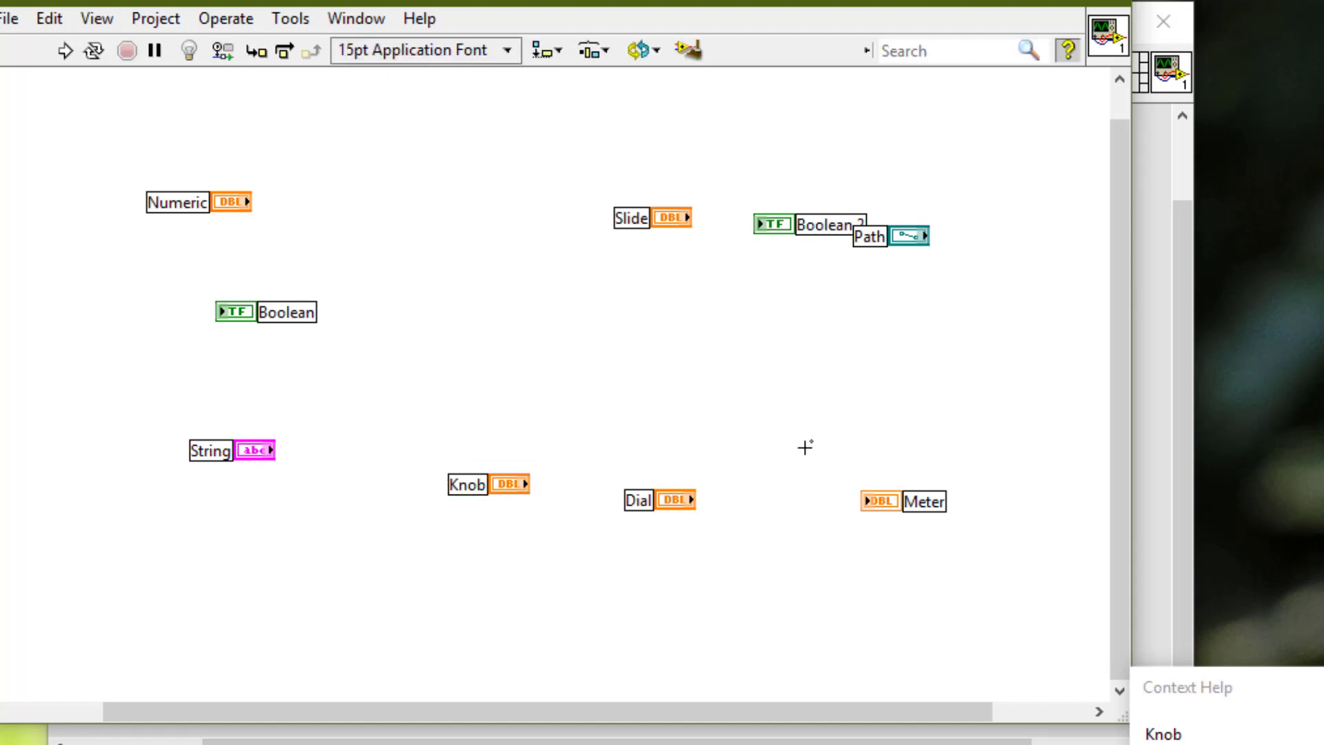
pyautogui.click(1147, 473)
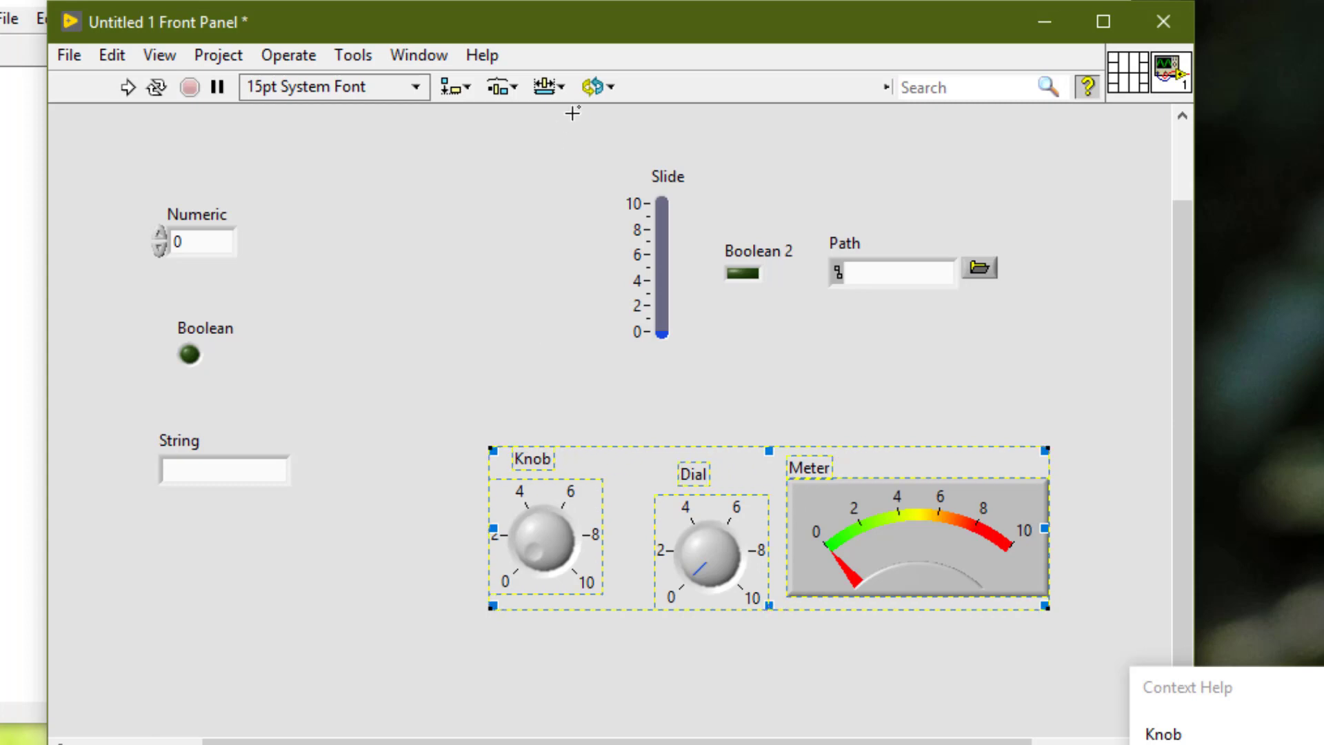
# - Ungroup the Knob, Dial and Meter and clear the selection
pyautogui.click(593, 87)
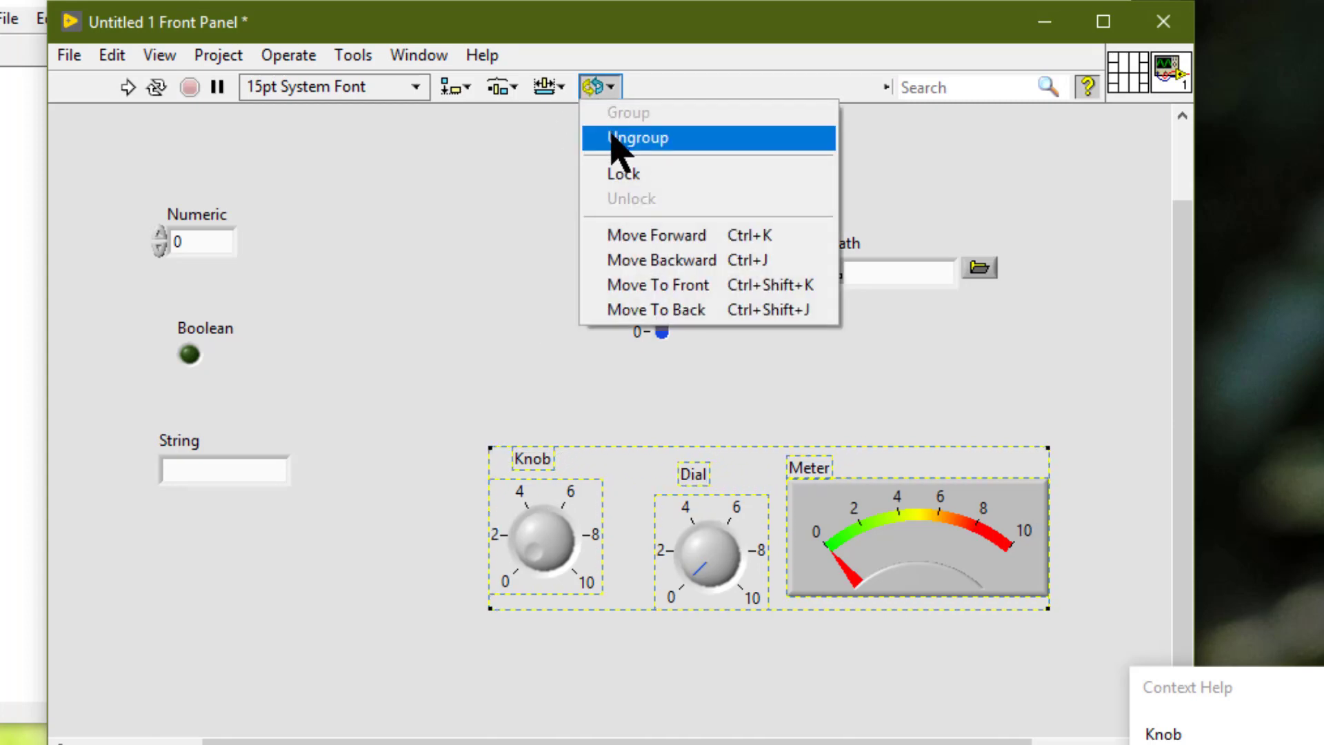
pyautogui.click(613, 138)
pyautogui.click(449, 330)
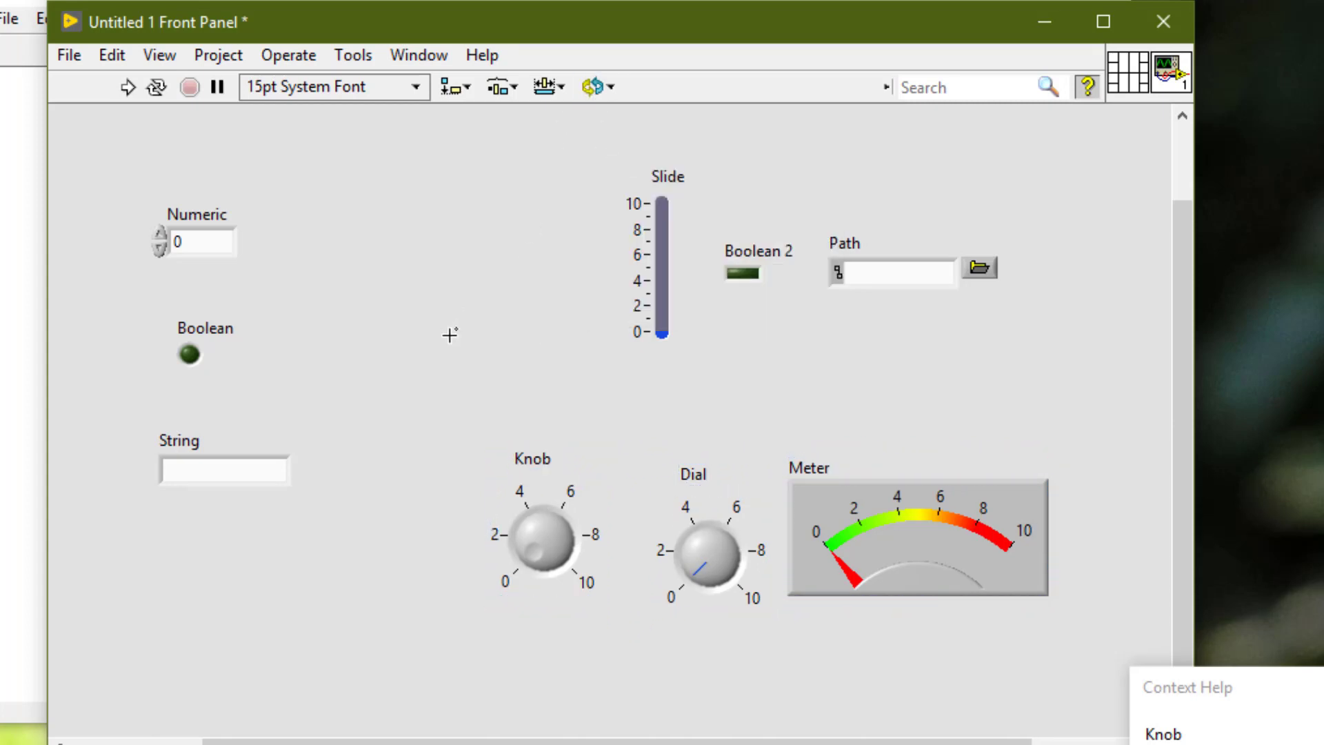
# - Delete the ungrouped Knob and undo the deletion
pyautogui.click(543, 516)
pyautogui.press('Delete')
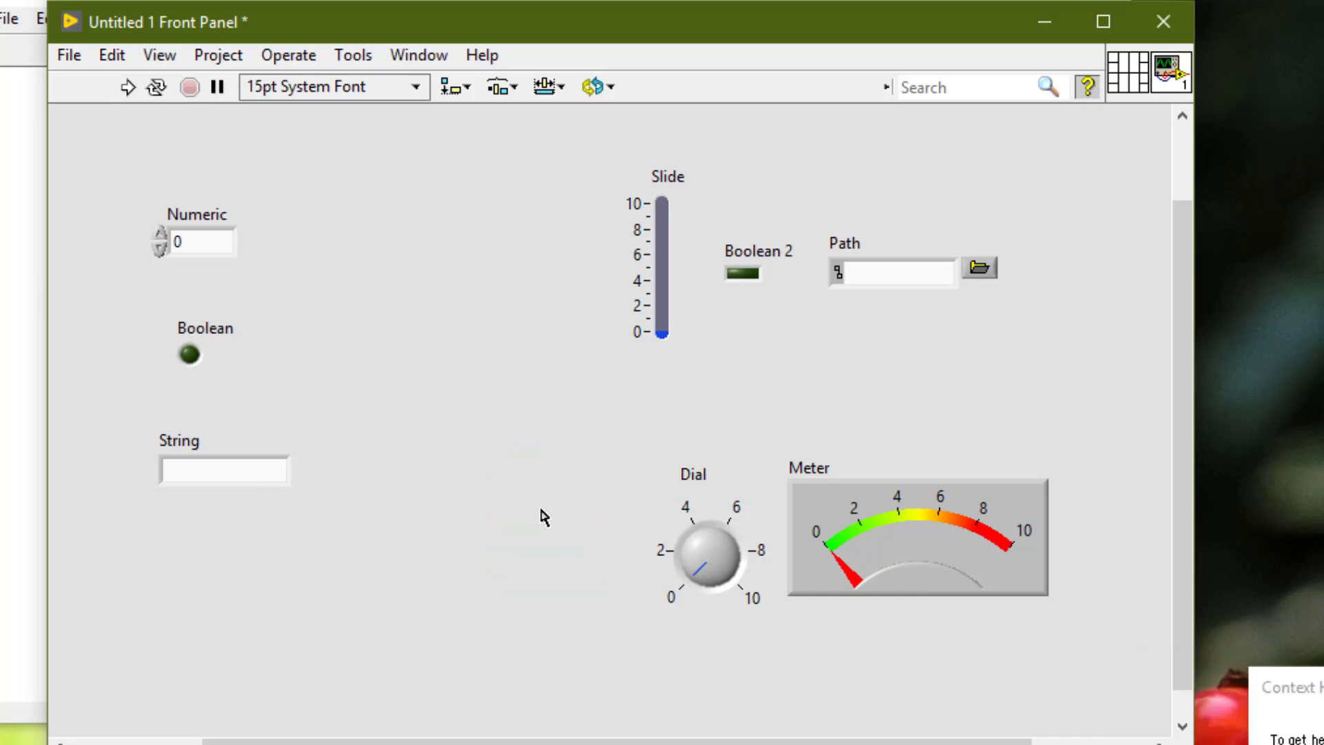
pyautogui.hotkey('ctrl', 'z')
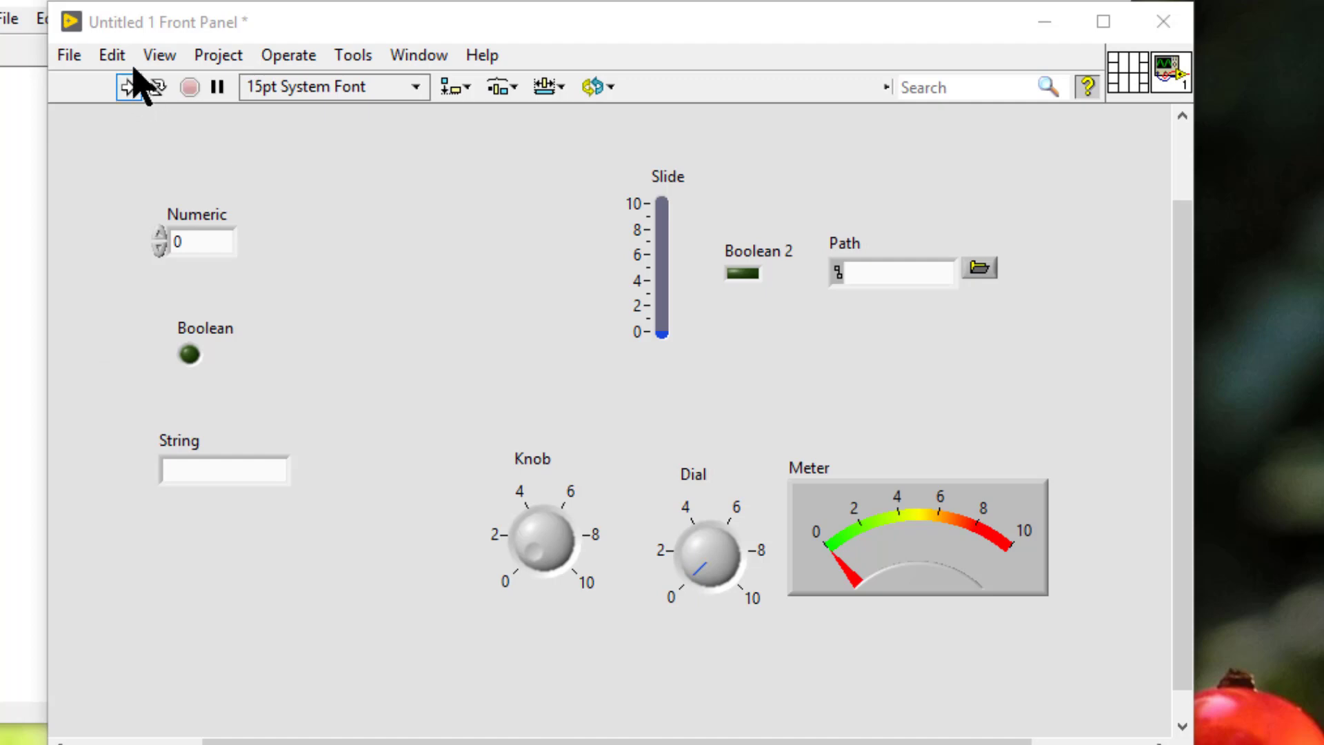
# - Show the Tools palette and place it in the empty area between the Numeric and Slide controls
pyautogui.click(153, 60)
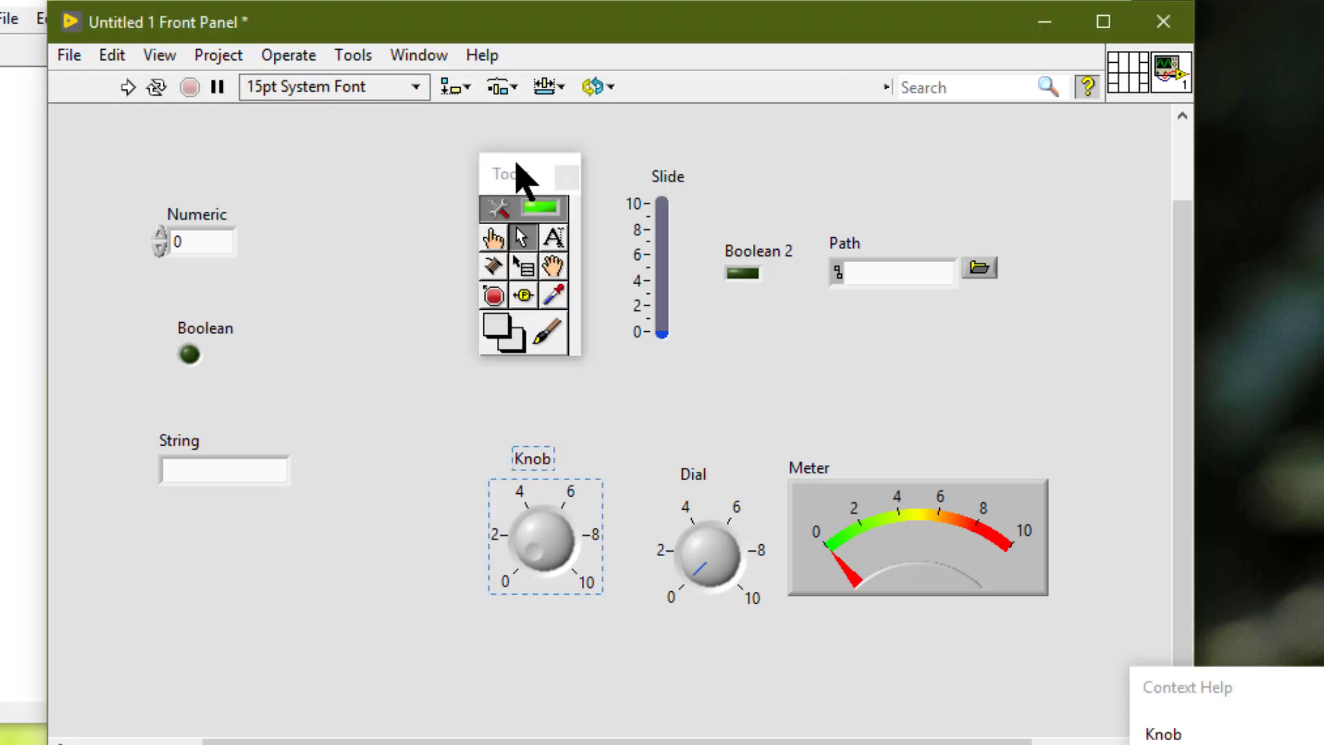
pyautogui.moveTo(517, 177); pyautogui.dragTo(468, 171)
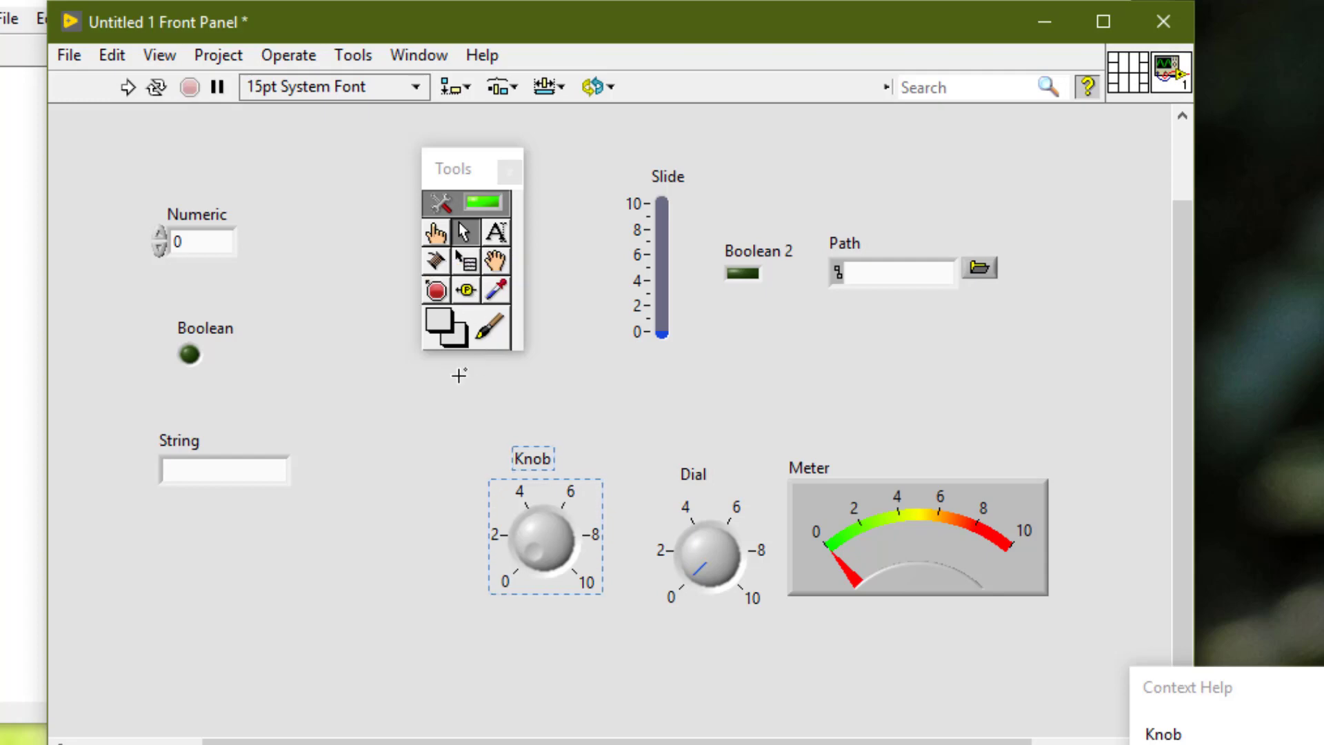
# - Select the Knob, Dial and Meter again, group them, and lock the group
pyautogui.moveTo(458, 393); pyautogui.dragTo(1057, 664)
pyautogui.keyDown('shift'); pyautogui.click(759, 251); pyautogui.keyUp('shift')
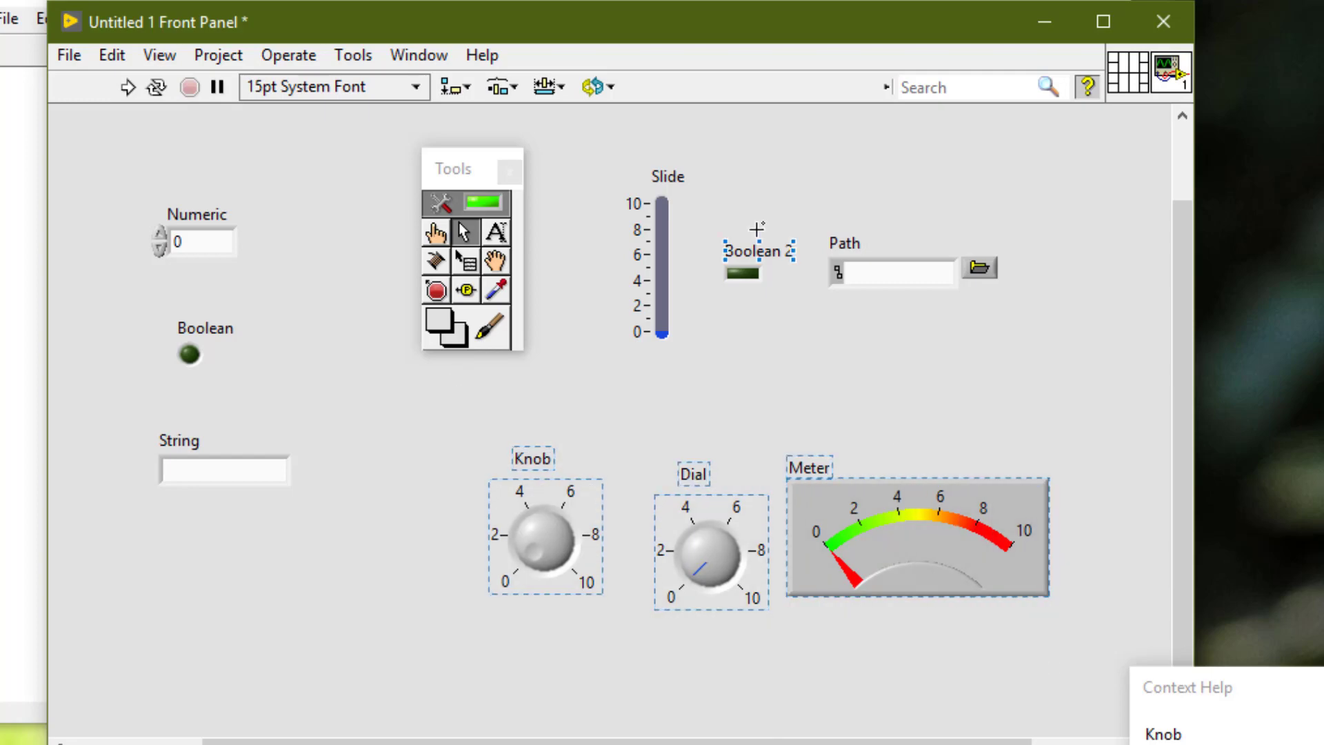
pyautogui.click(593, 86)
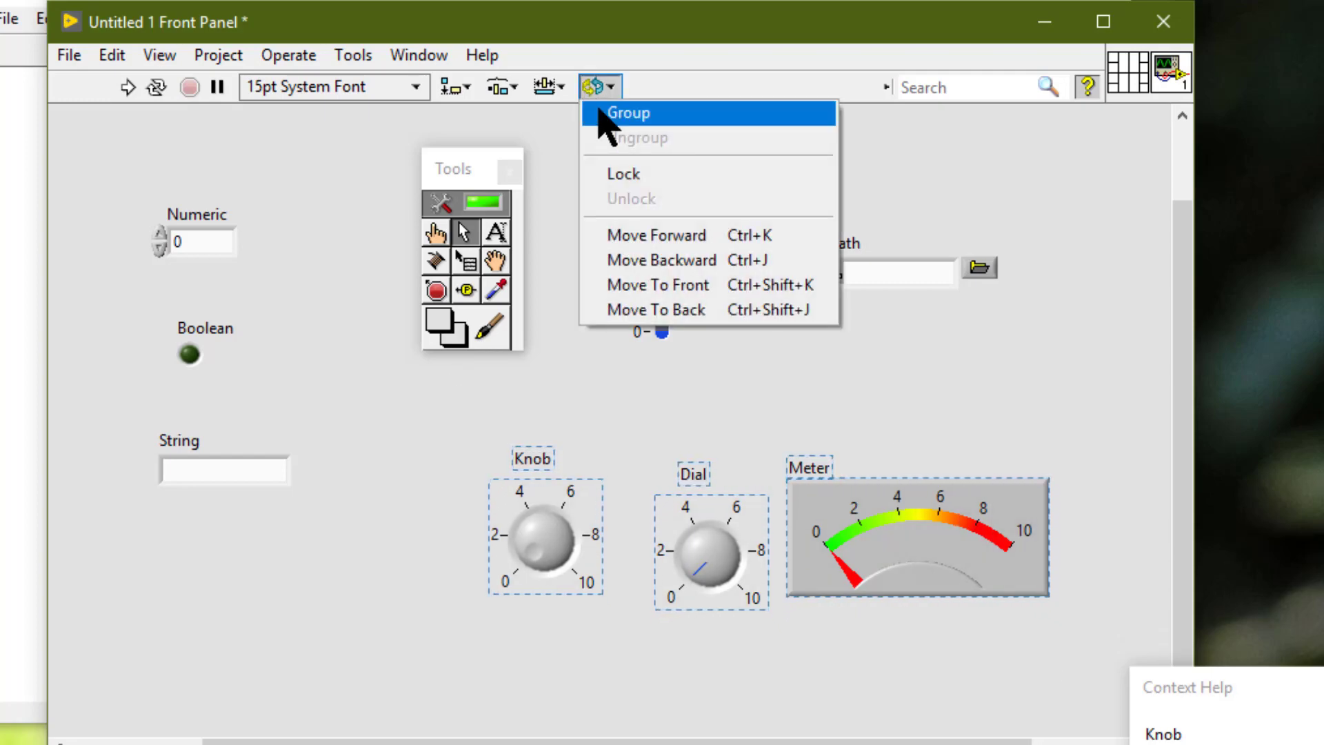
pyautogui.click(602, 114)
pyautogui.click(594, 88)
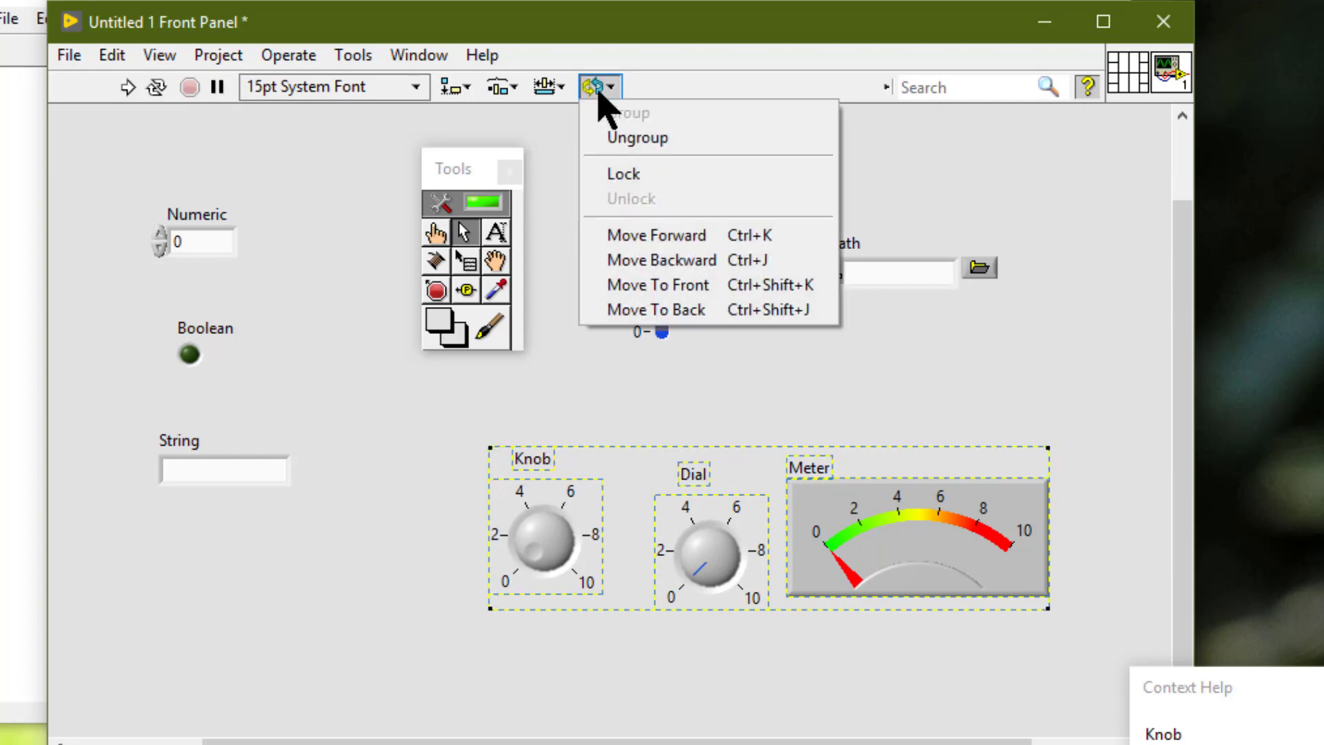
pyautogui.click(608, 177)
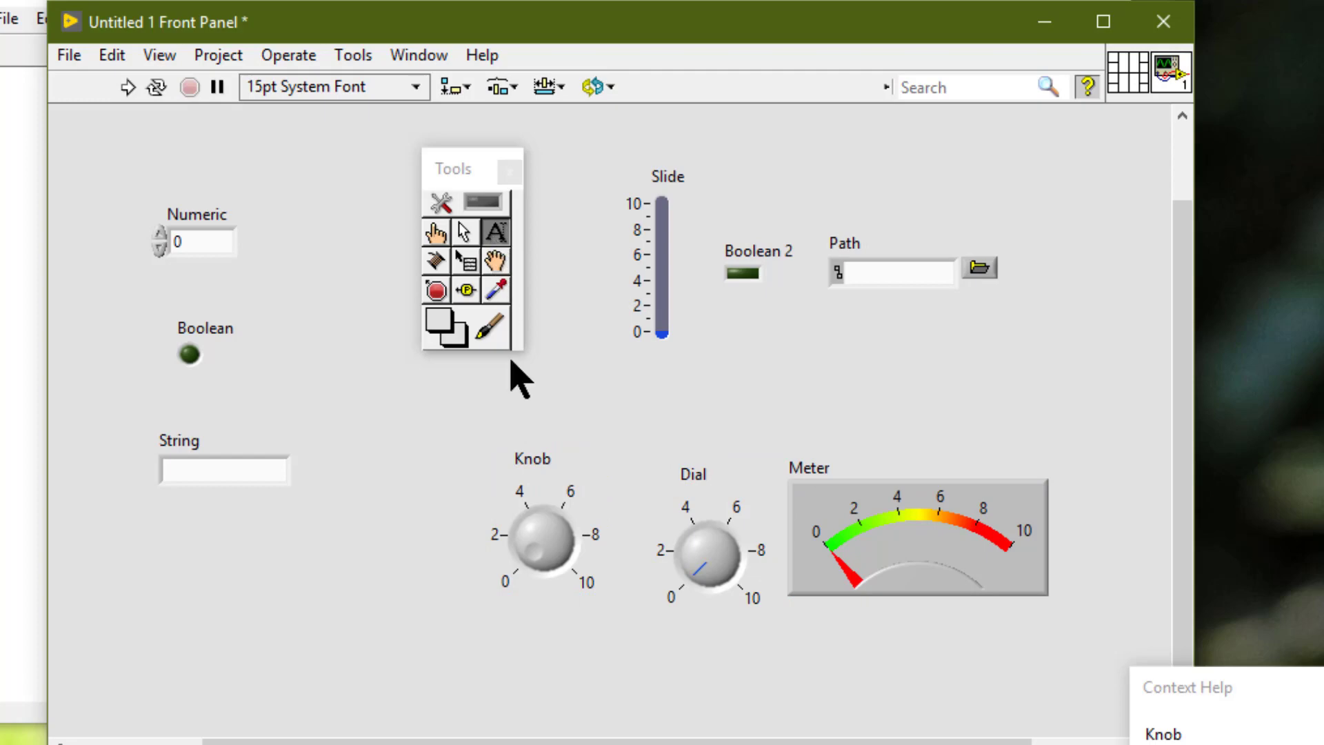
# - Use the Edit Text tool to rename the locked Knob's label as "Name Changed KNob"
pyautogui.doubleClick(529, 461)
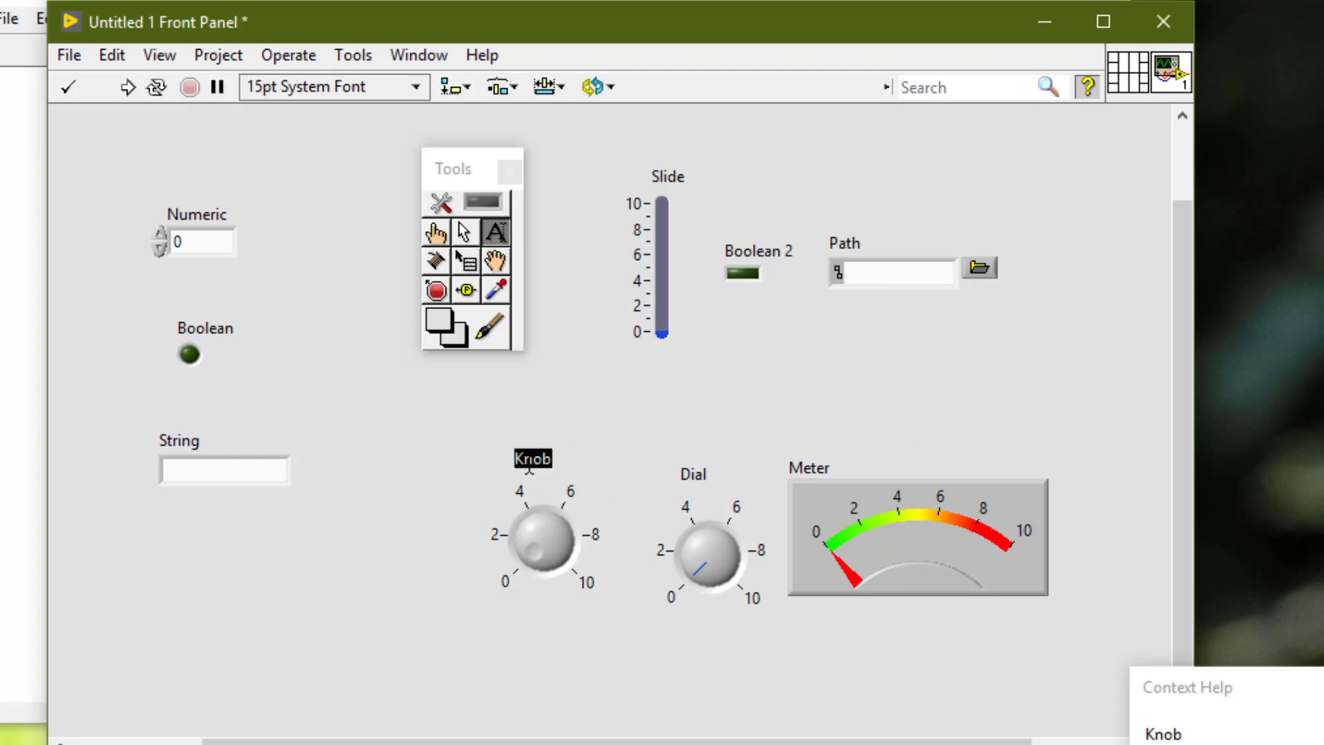
pyautogui.write('Name Cha')
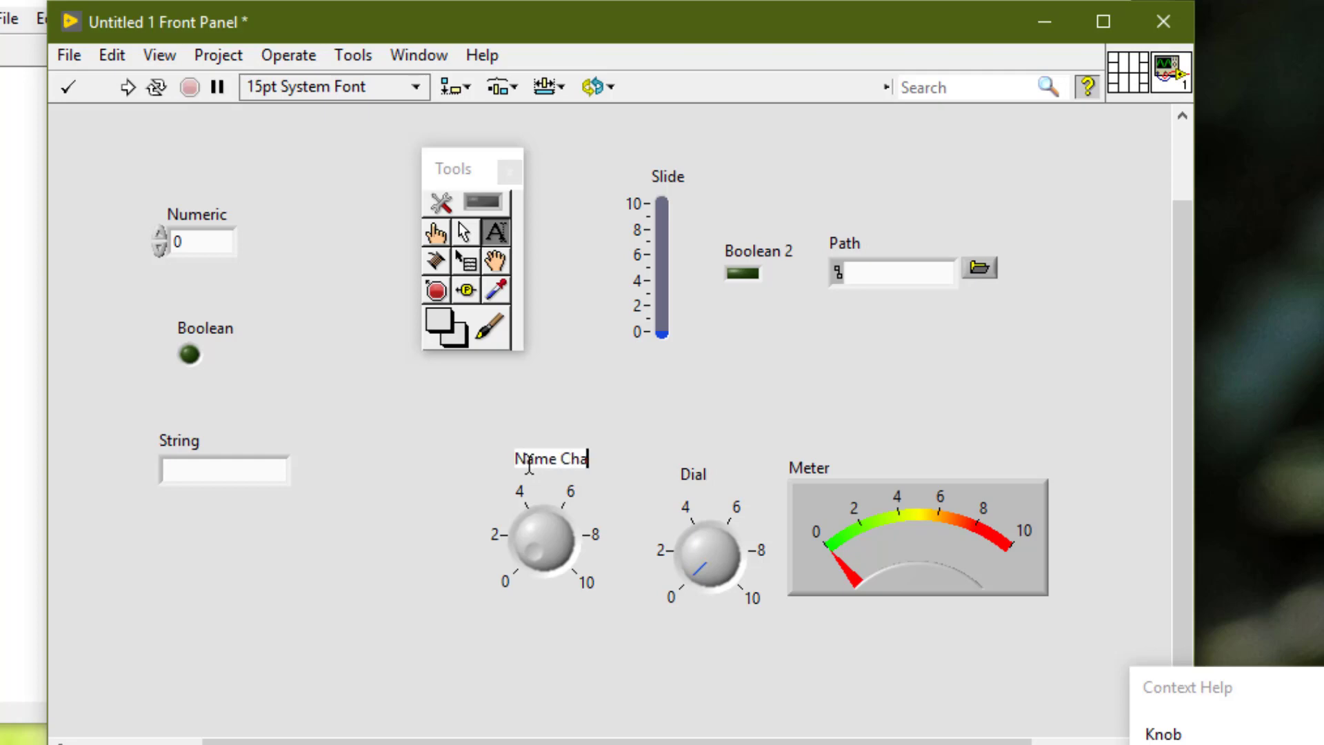
pyautogui.write('nged KN')
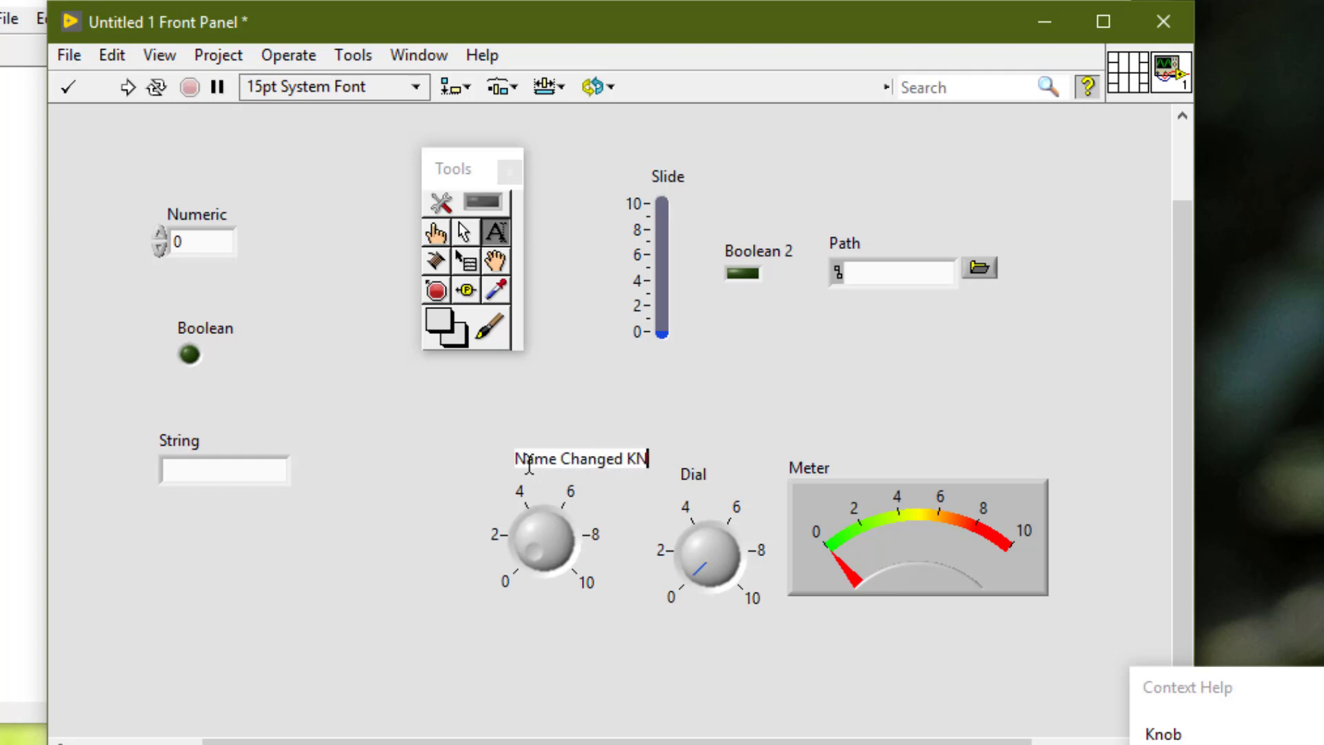
pyautogui.write('ob')
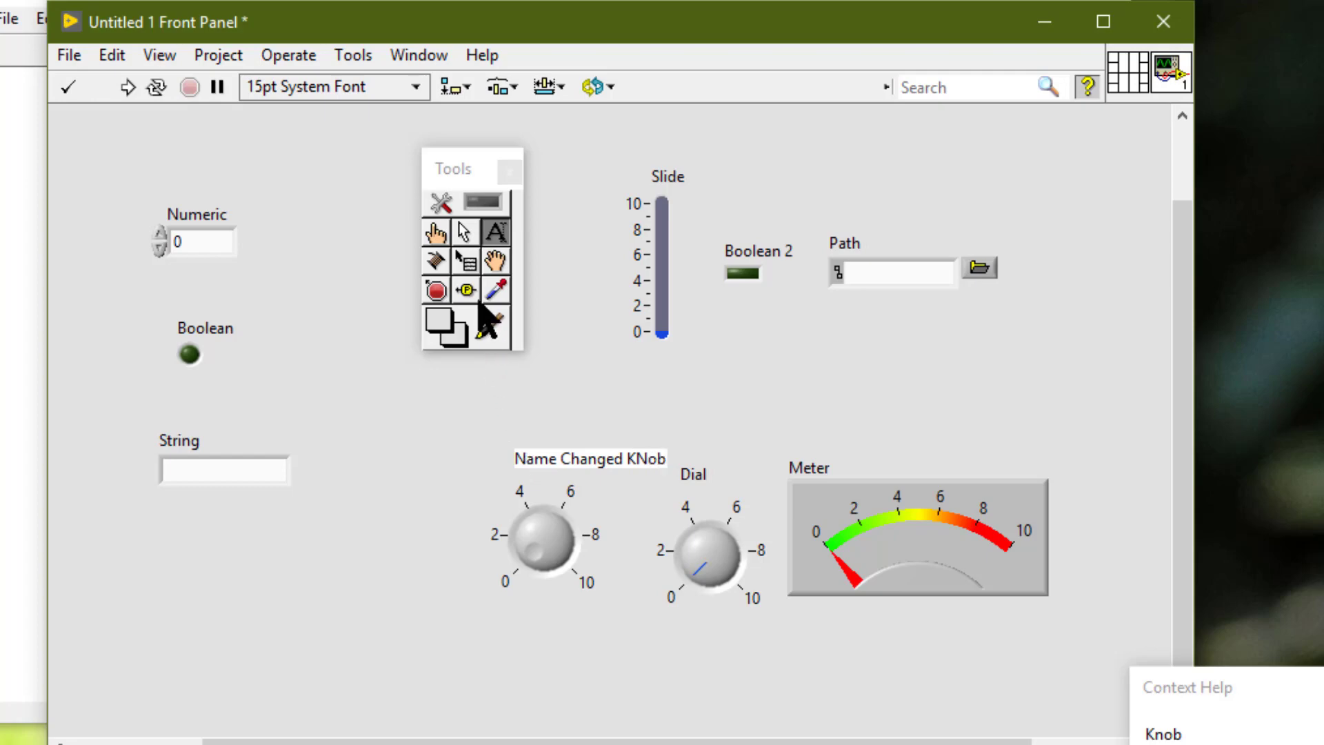
# - Try the Object Shortcut Menu tool on the locked knob and on the empty panel area above it
pyautogui.click(468, 268)
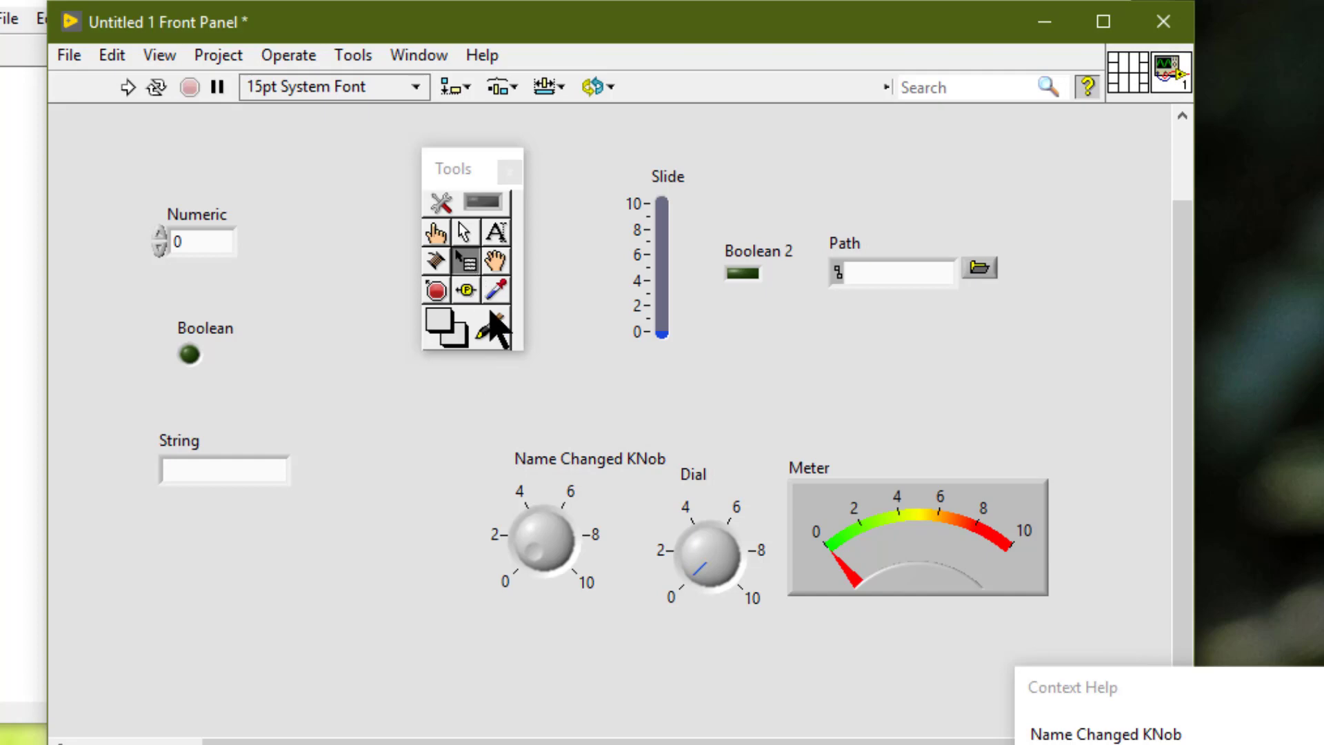
pyautogui.click(562, 532)
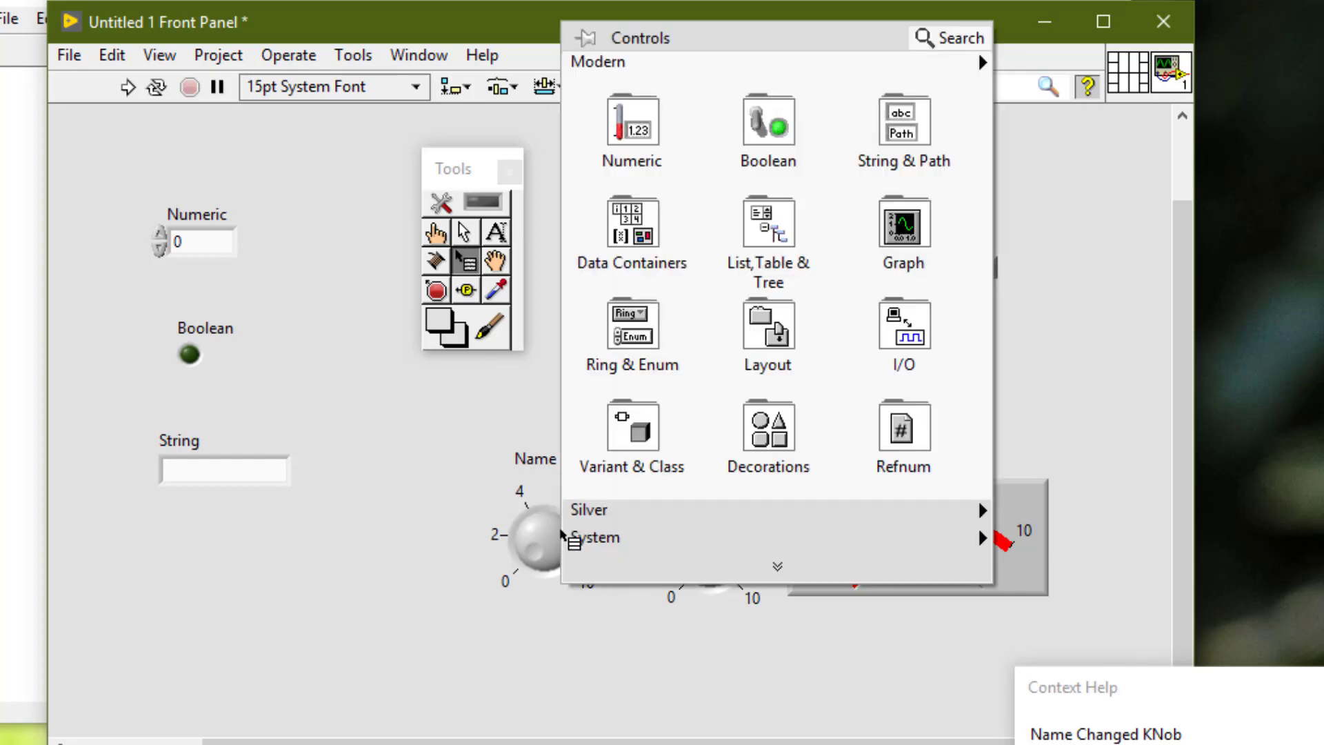
pyautogui.click(517, 422)
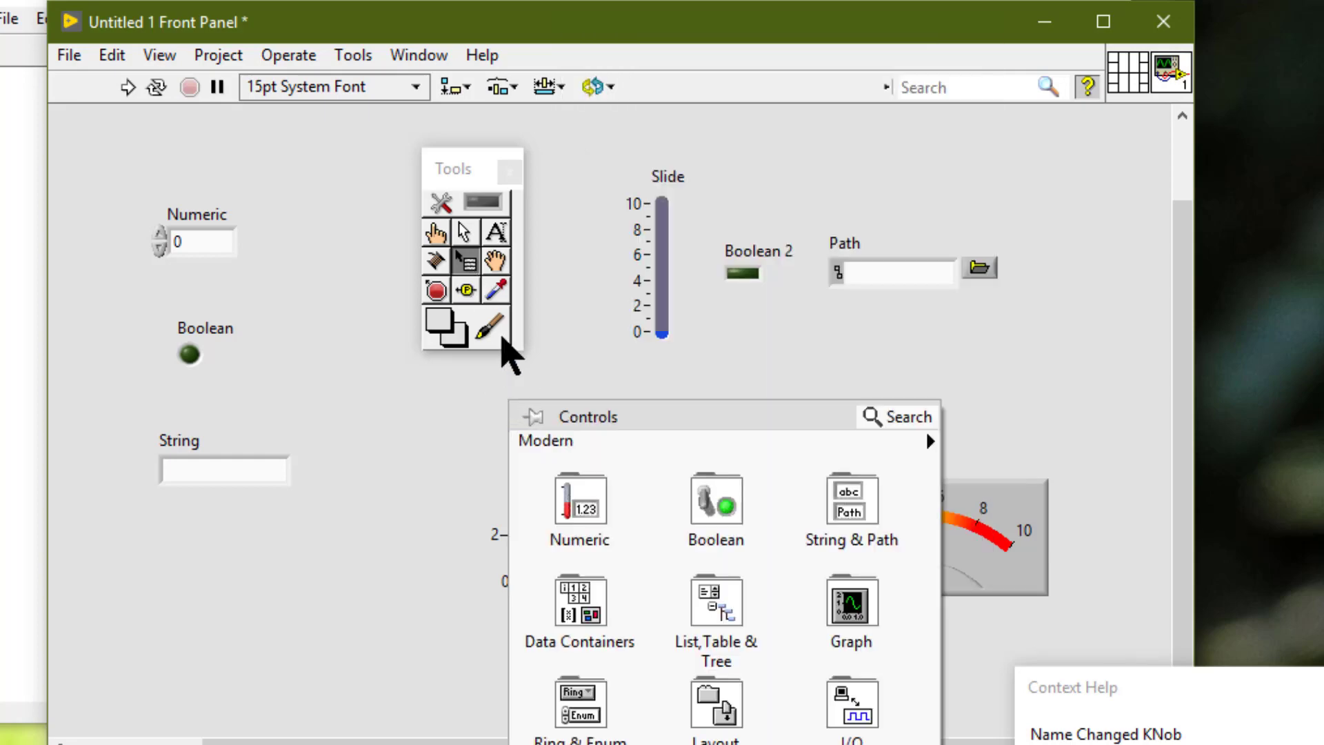
# - Try the Scroll Window tool by shifting the front panel view so that all controls move slightly left and up
pyautogui.click(494, 264)
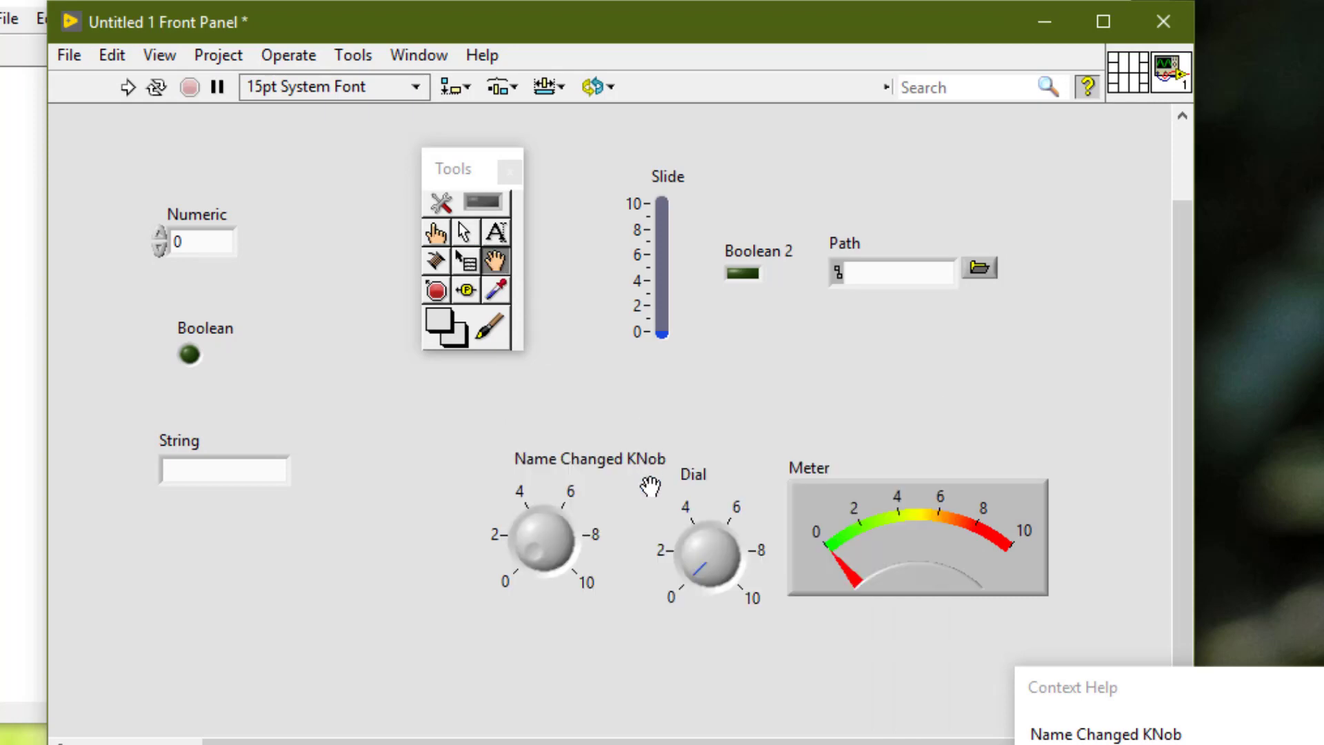
pyautogui.moveTo(650, 486); pyautogui.dragTo(577, 479)
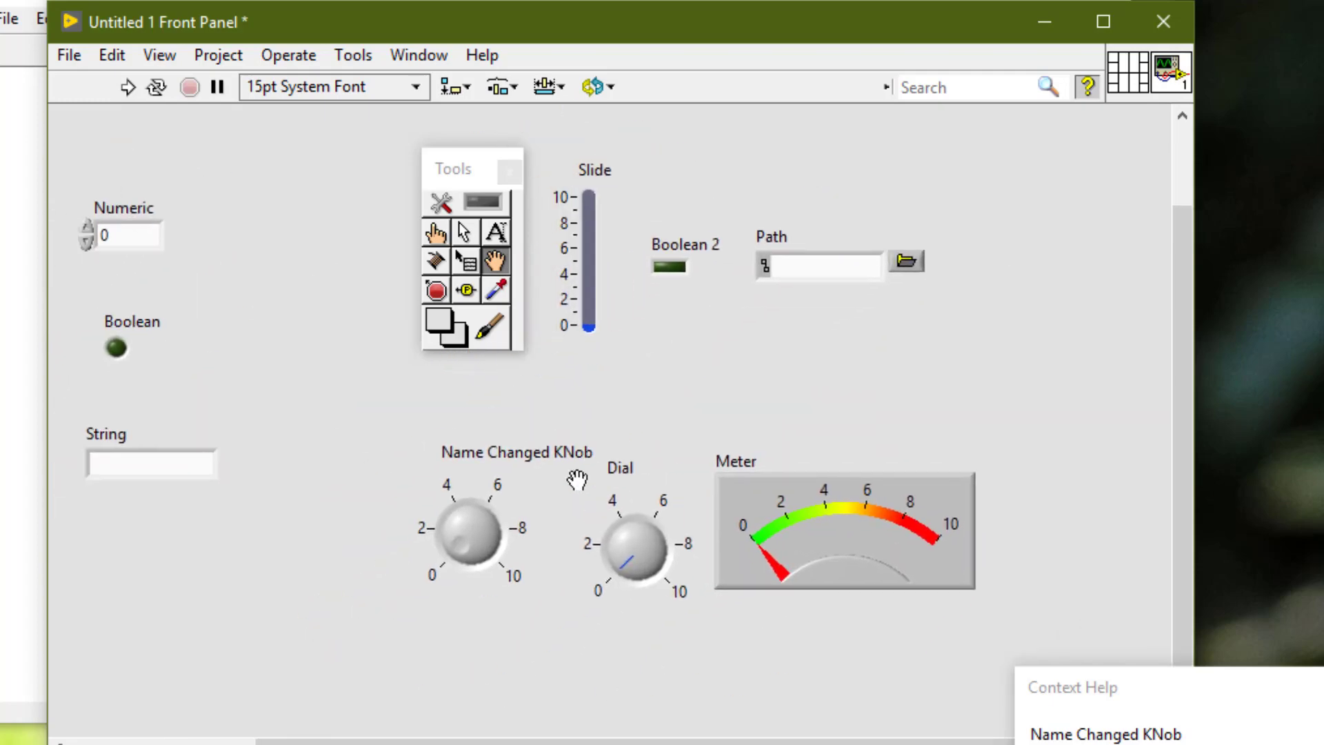
# - Use the Set Color tool to color the locked knob's body orange and its round pointer mark red
pyautogui.click(474, 331)
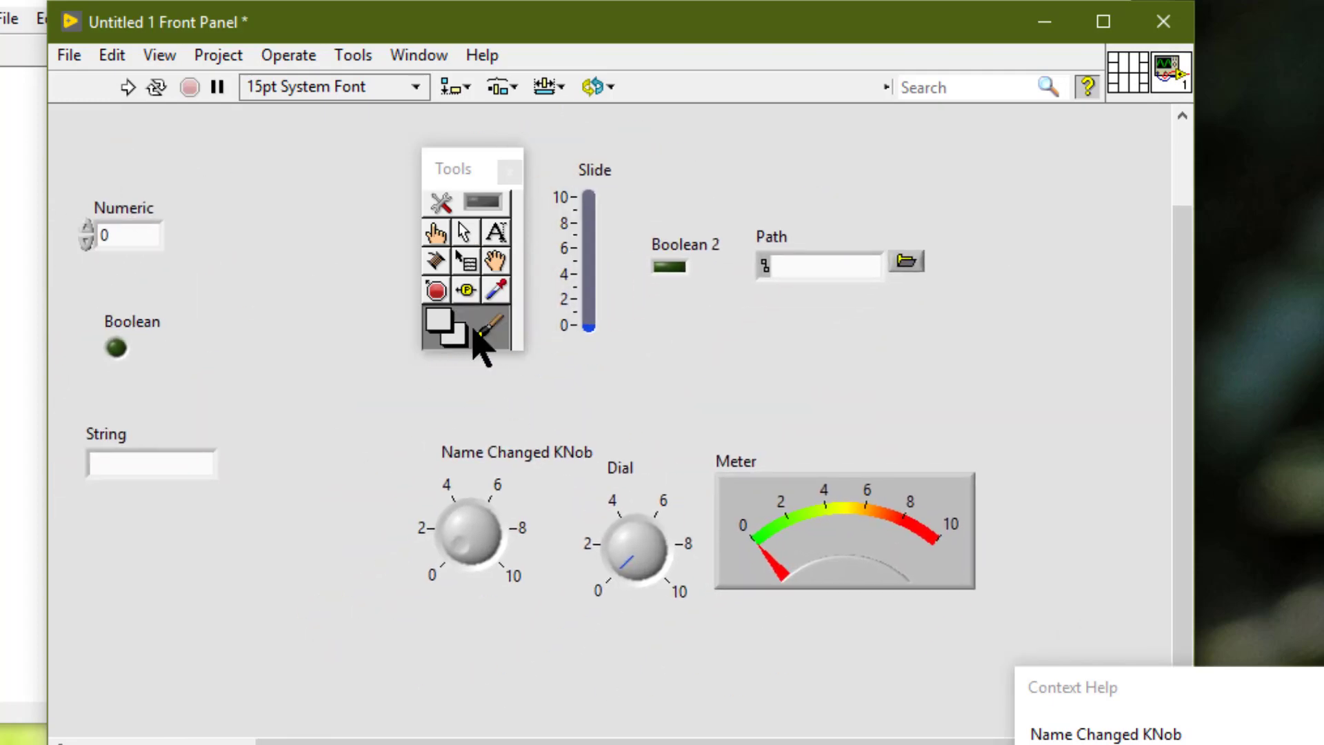
pyautogui.click(479, 522)
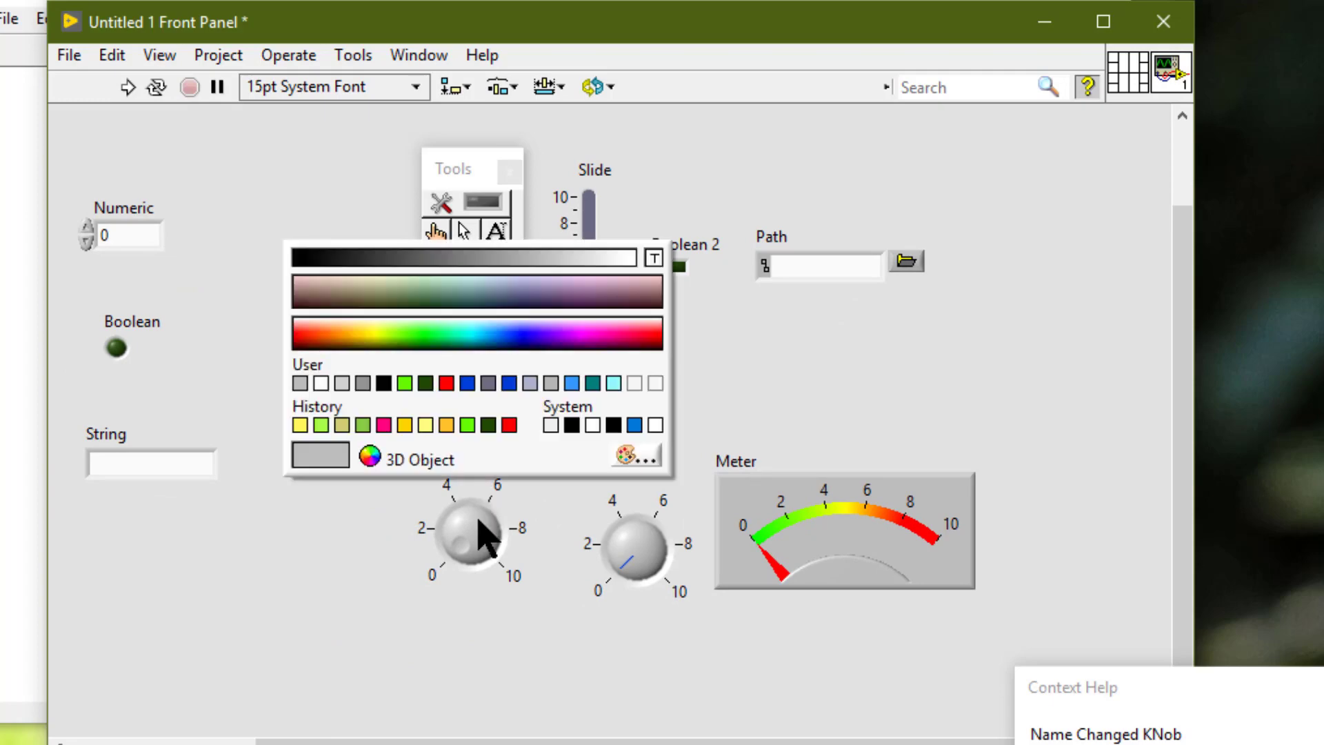
pyautogui.click(449, 422)
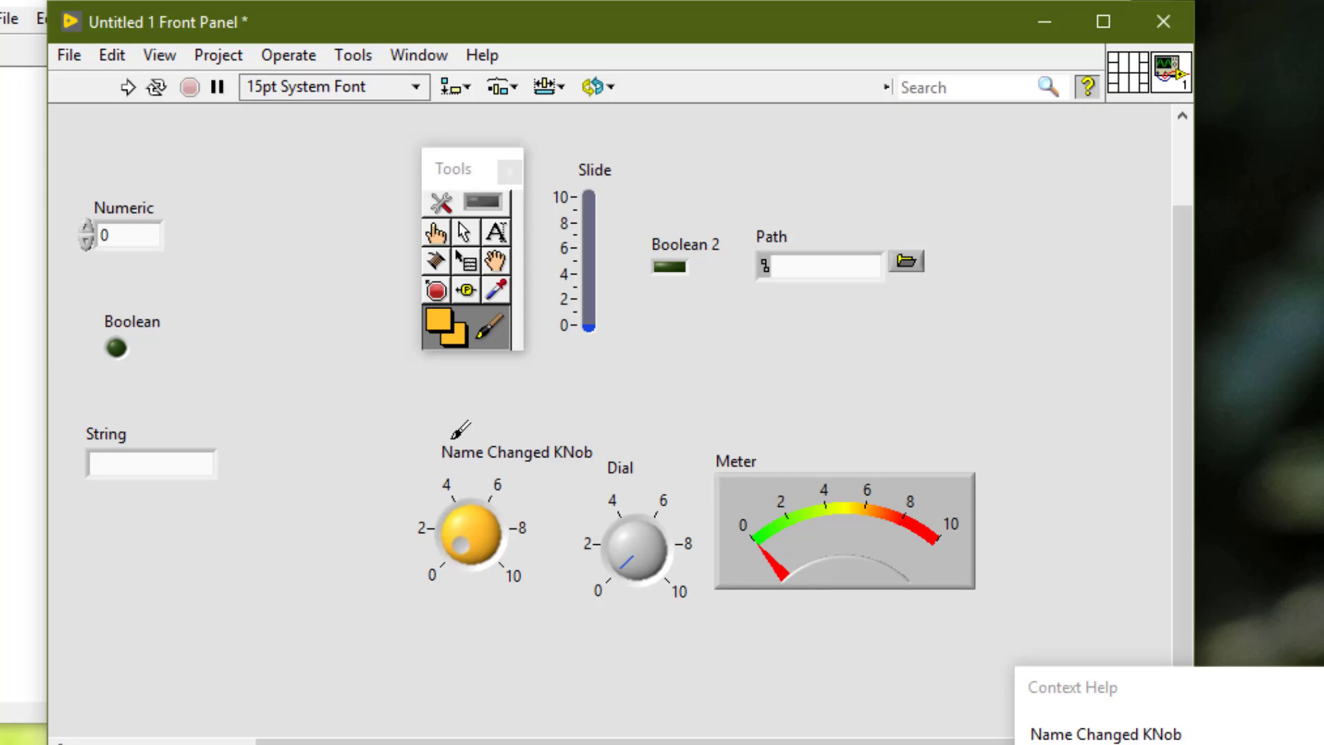
pyautogui.click(464, 541)
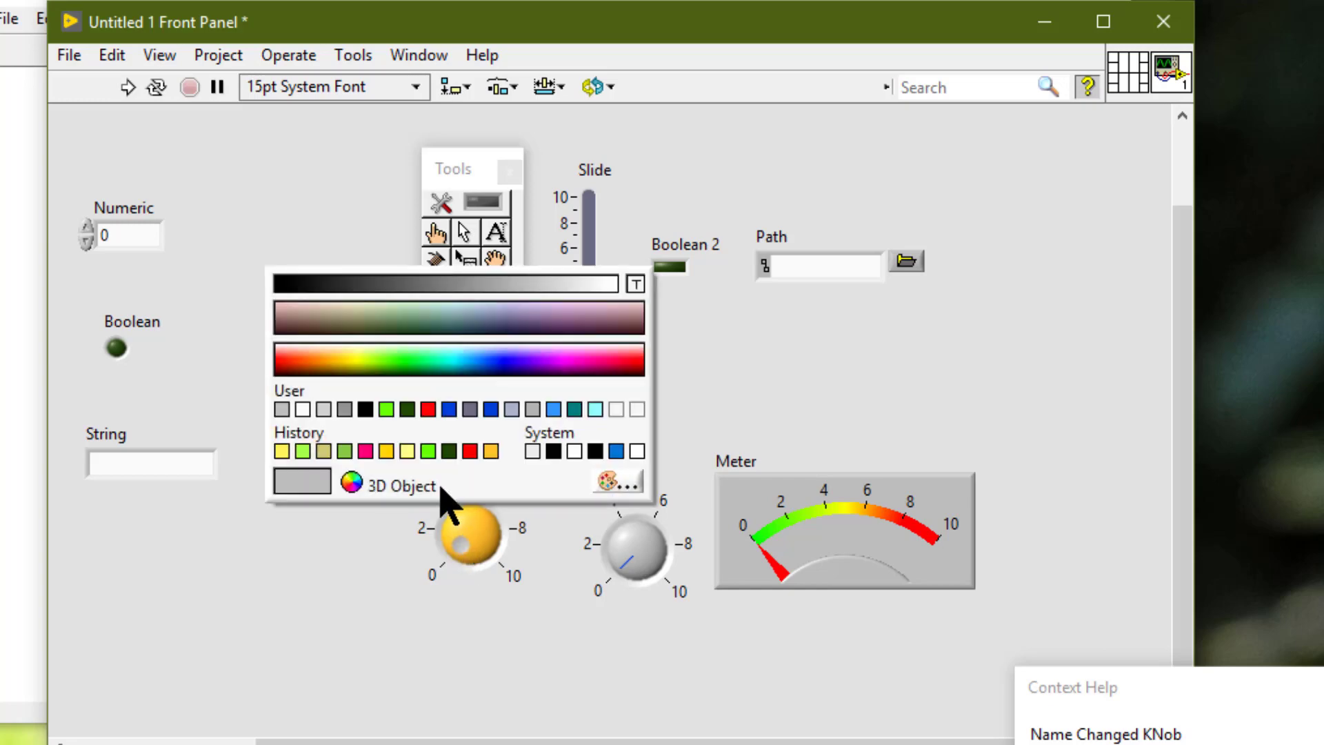
pyautogui.click(470, 451)
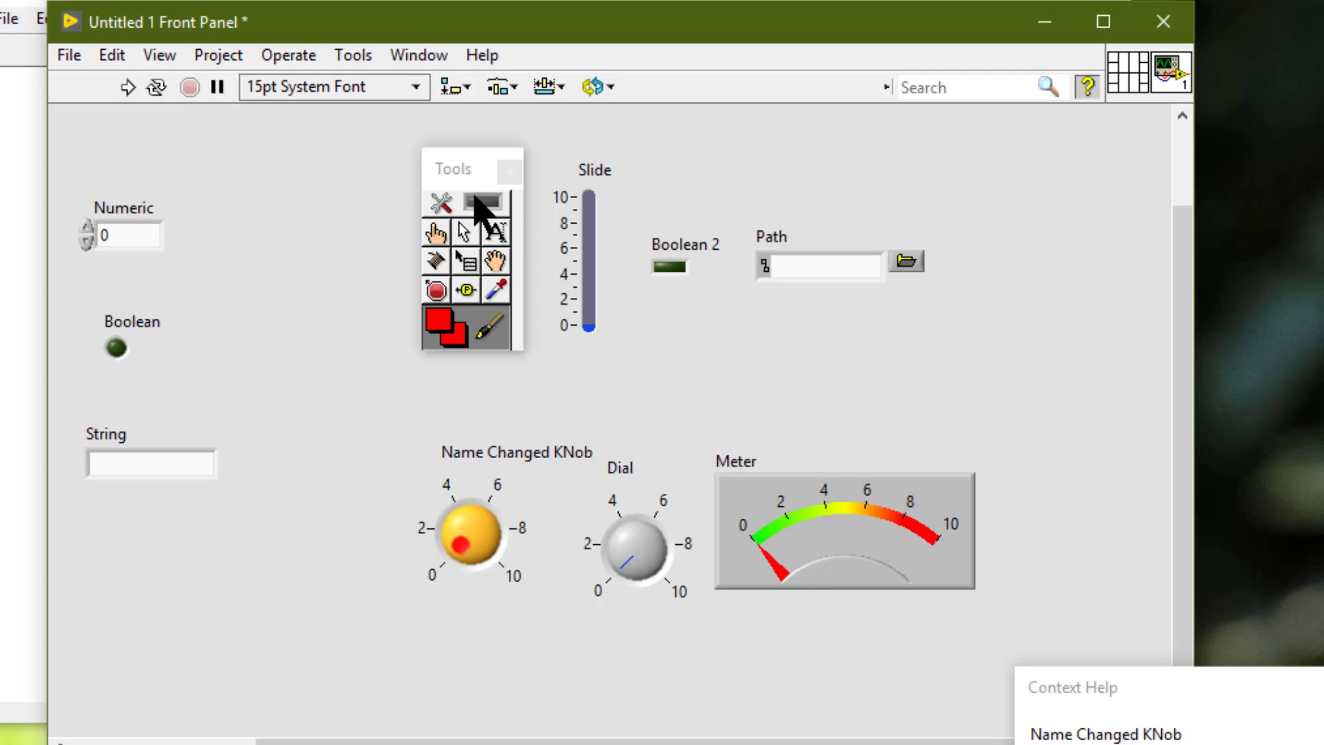
# - Turn automatic tool selection back on and close the Tools palette
pyautogui.click(476, 200)
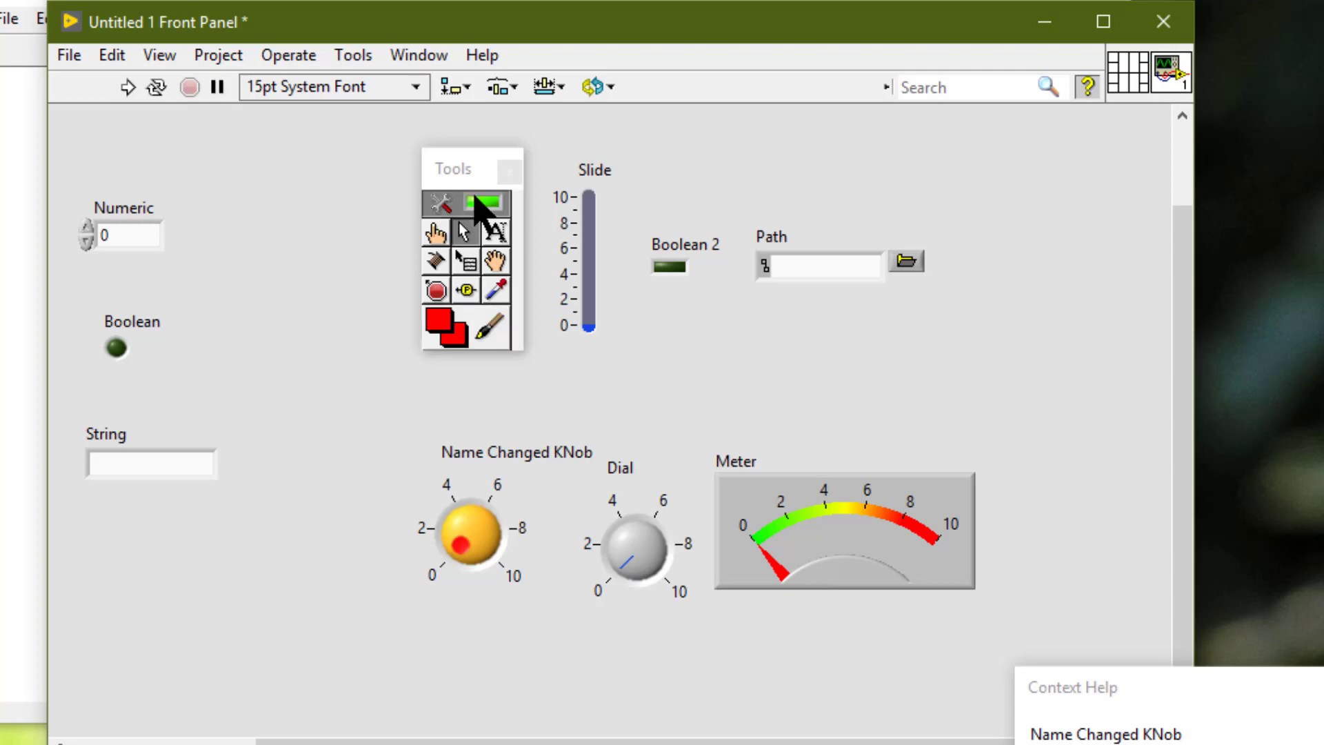
pyautogui.click(509, 171)
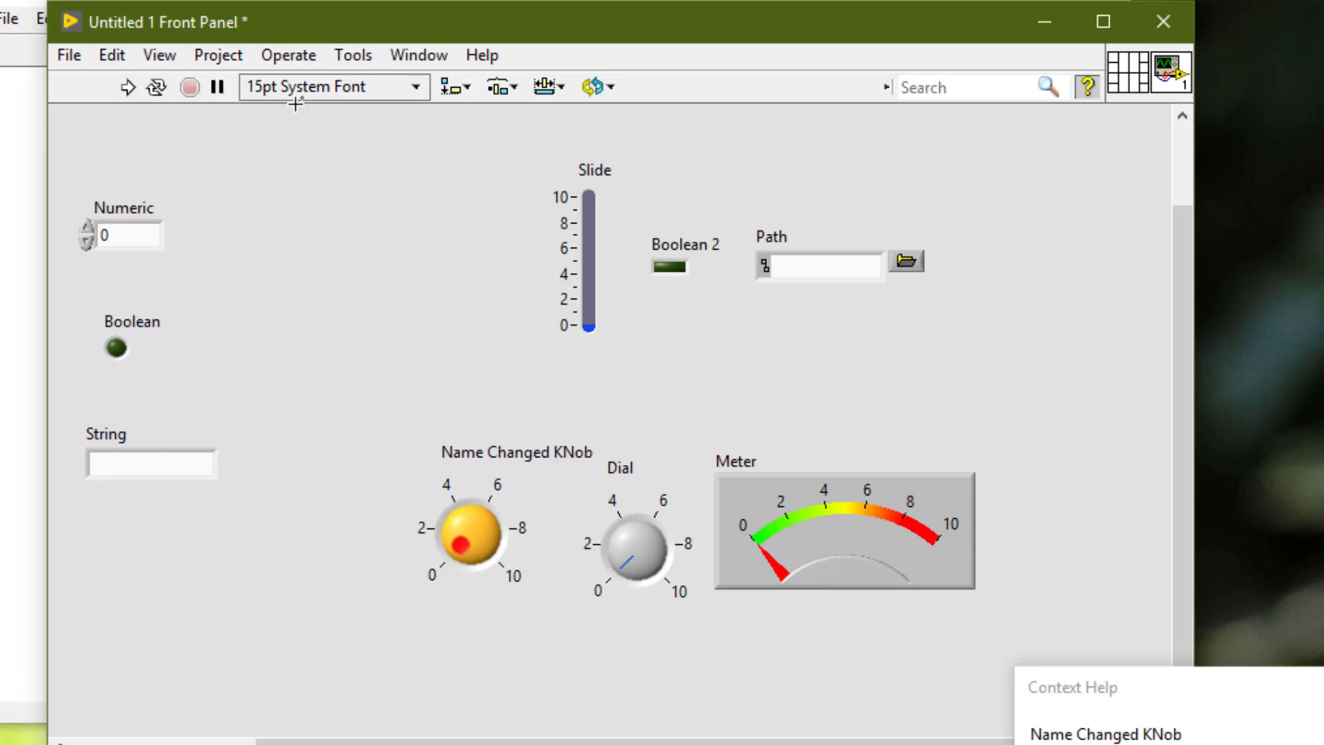
# - Select the Numeric, Boolean and String controls with one selection rectangle, and clear the selection
pyautogui.click(157, 227)
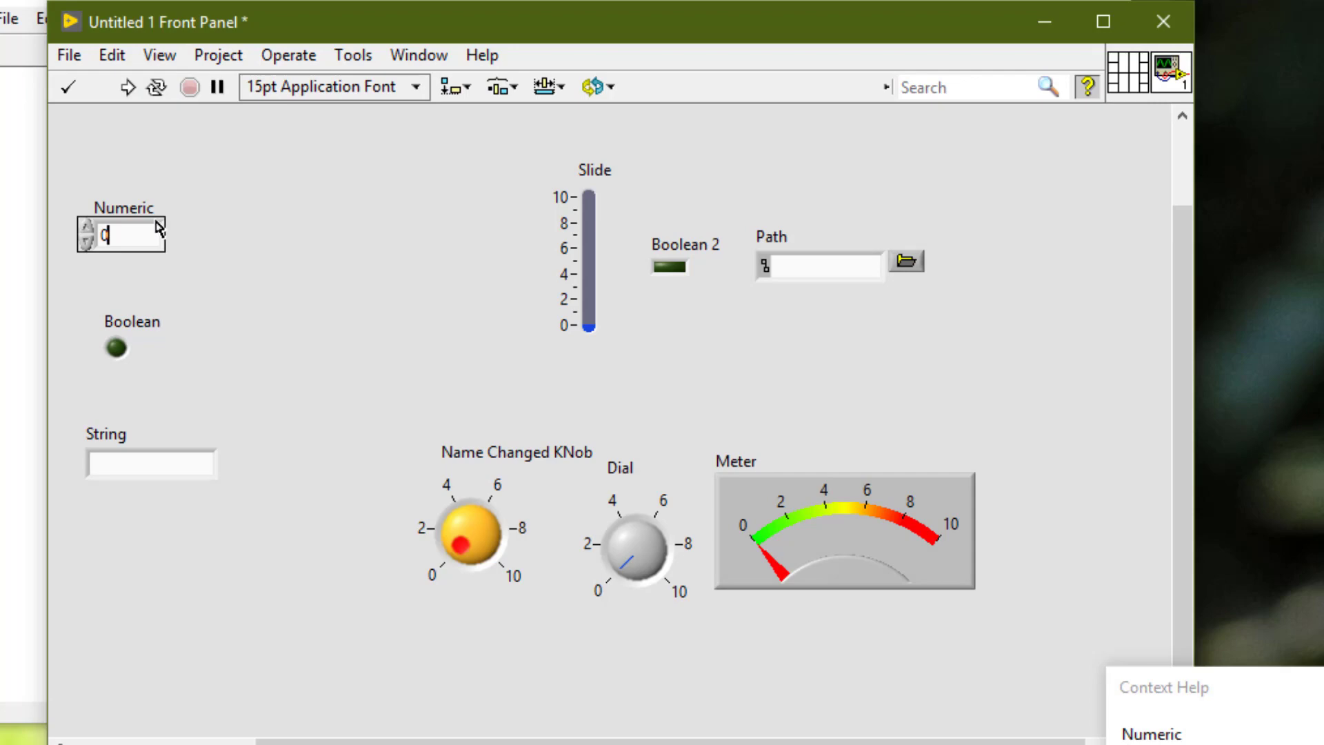
pyautogui.press('Return')
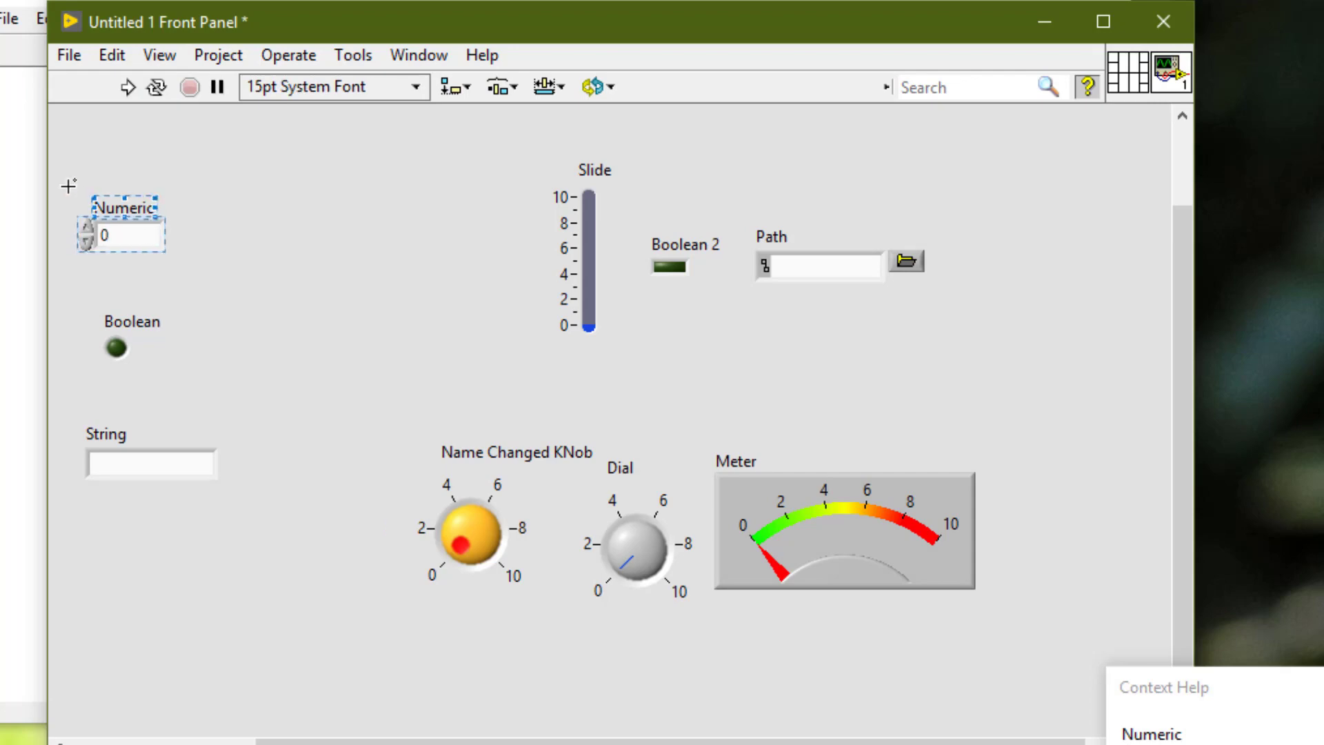
pyautogui.moveTo(66, 186); pyautogui.dragTo(258, 545)
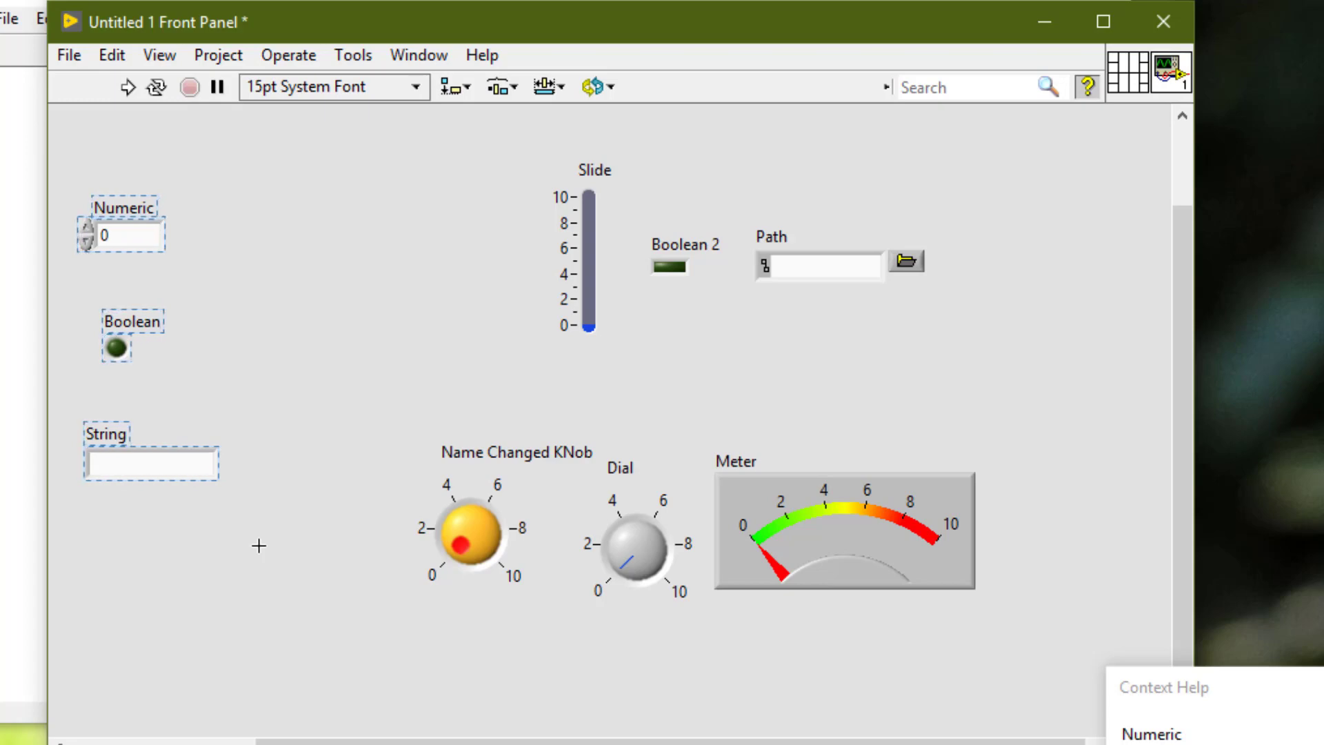
pyautogui.click(240, 399)
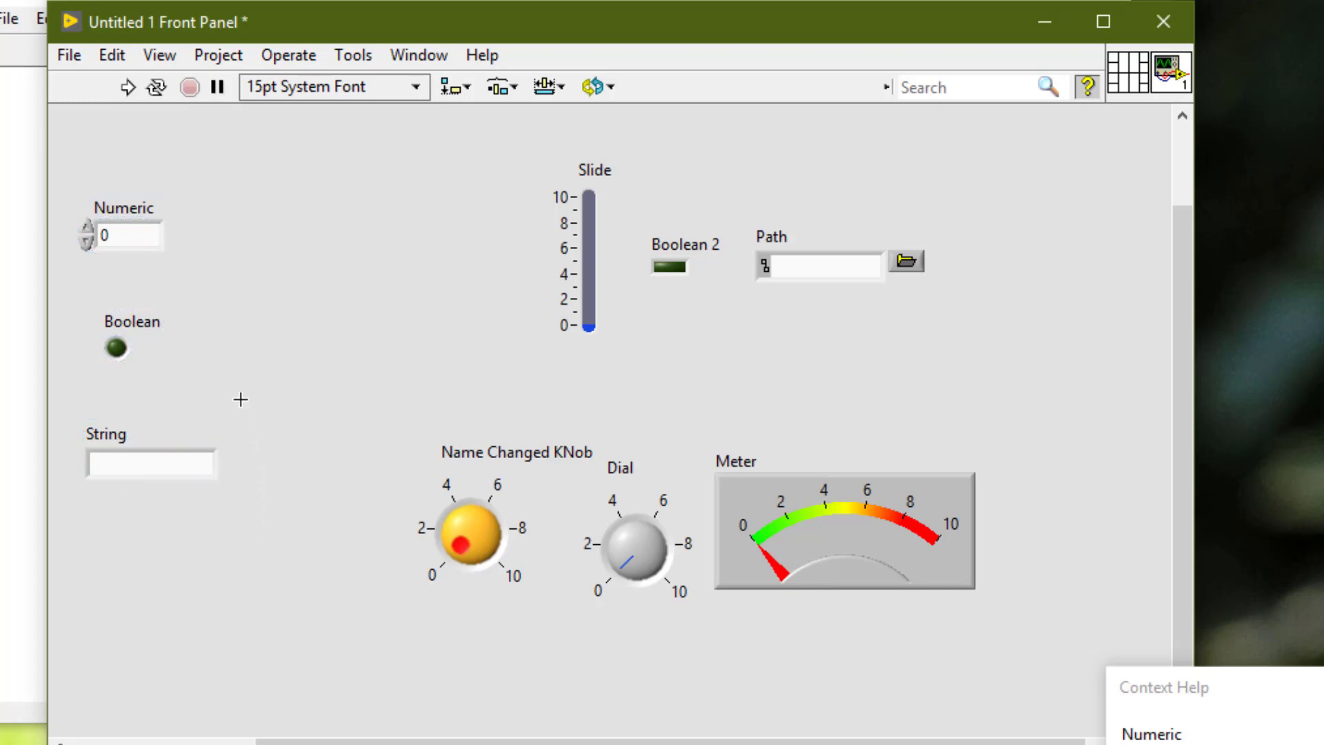
# - Add the Numeric, Boolean and String controls to a selection one at a time, and clear the selection
pyautogui.click(124, 236)
pyautogui.keyDown('shift'); pyautogui.click(133, 339); pyautogui.keyUp('shift')
pyautogui.keyDown('shift'); pyautogui.click(123, 348); pyautogui.keyUp('shift')
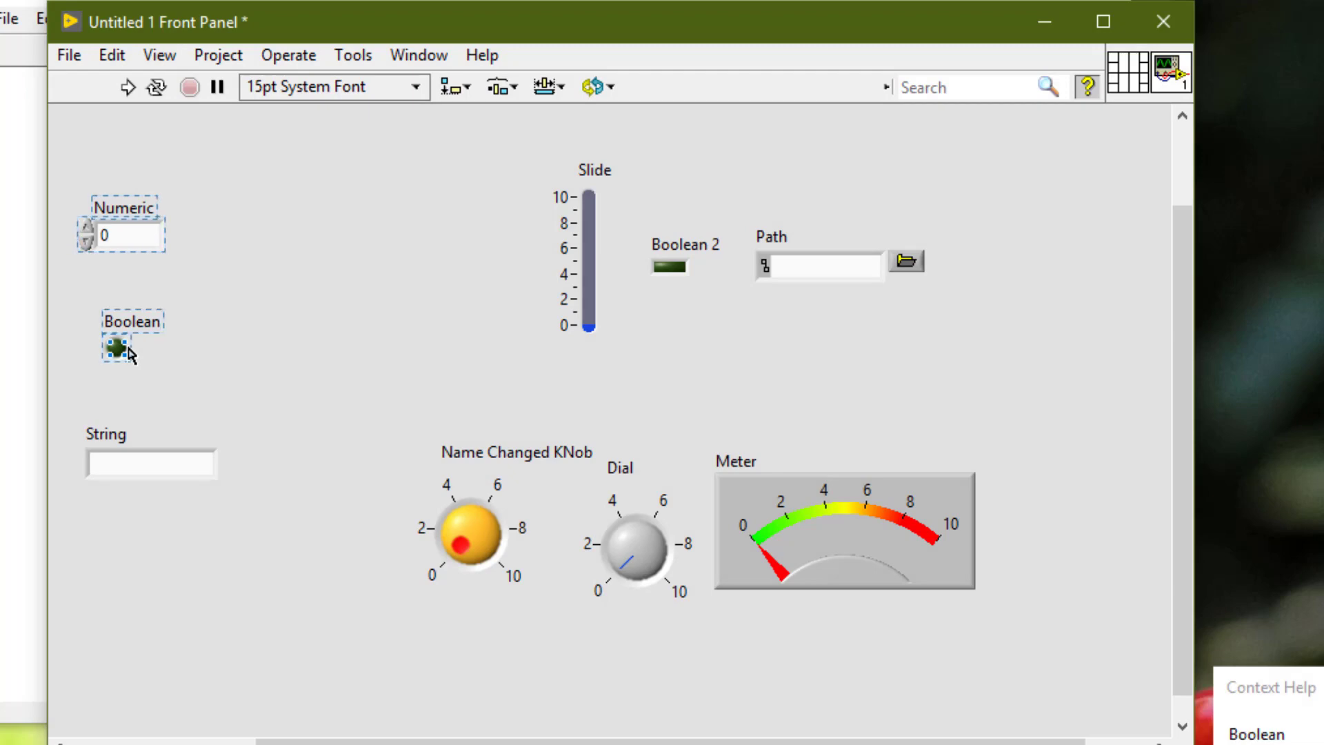
pyautogui.keyDown('shift'); pyautogui.click(142, 457); pyautogui.keyUp('shift')
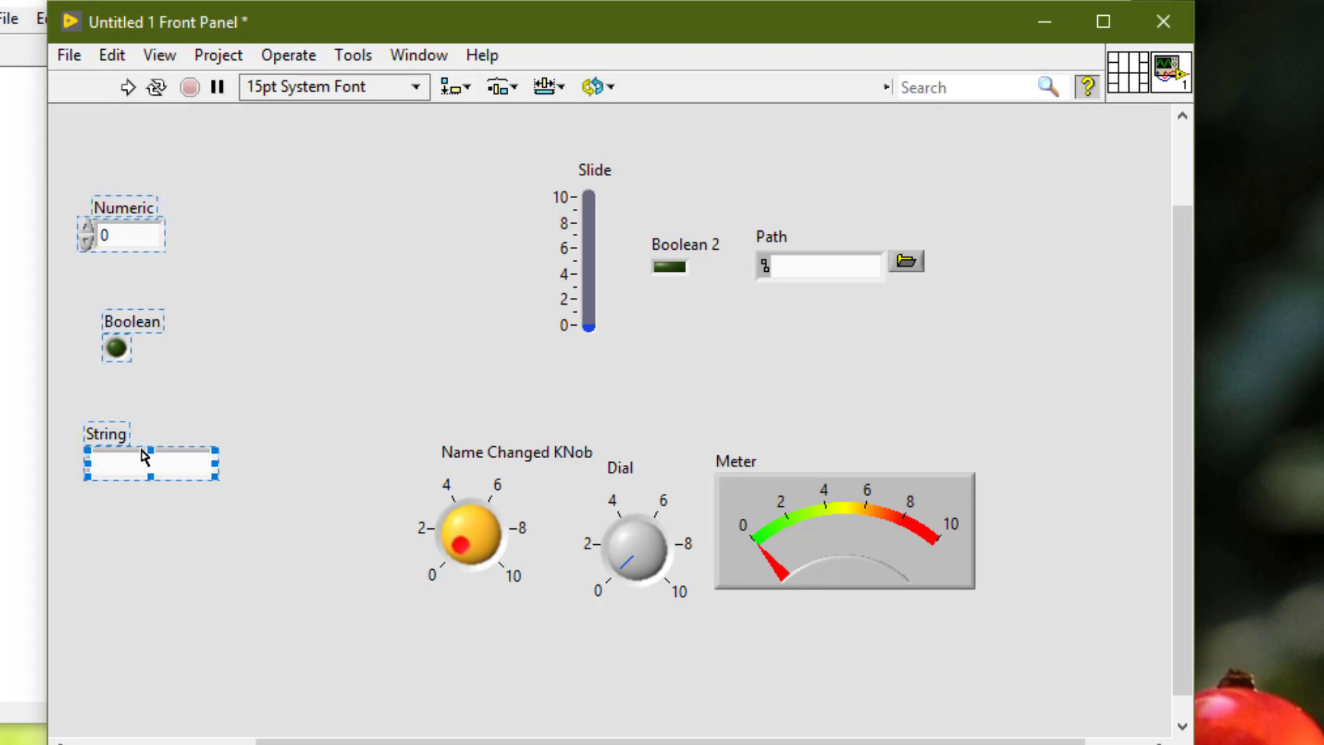
pyautogui.click(488, 362)
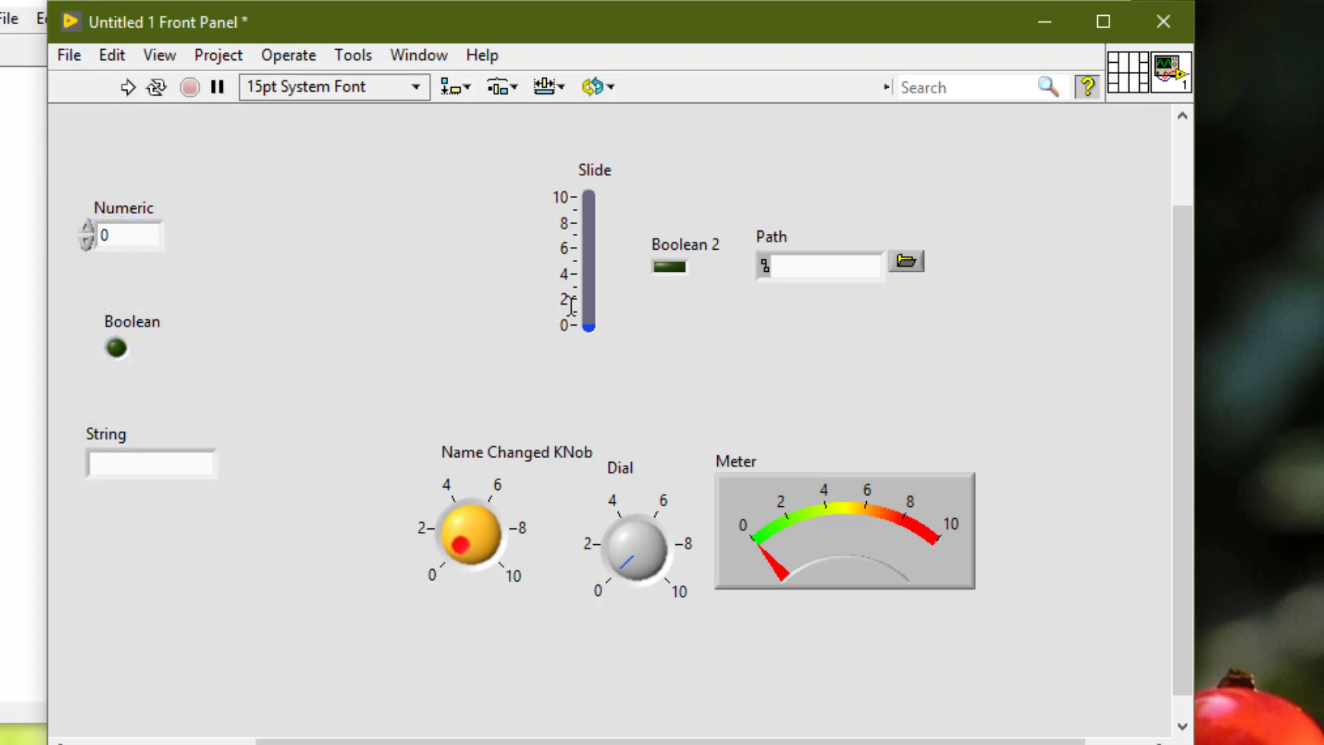
# - Select the Slide, Boolean 2 and Path controls together, lock them, and clear the selection
pyautogui.hotkey('ctrl', 'h')
pyautogui.click(594, 298)
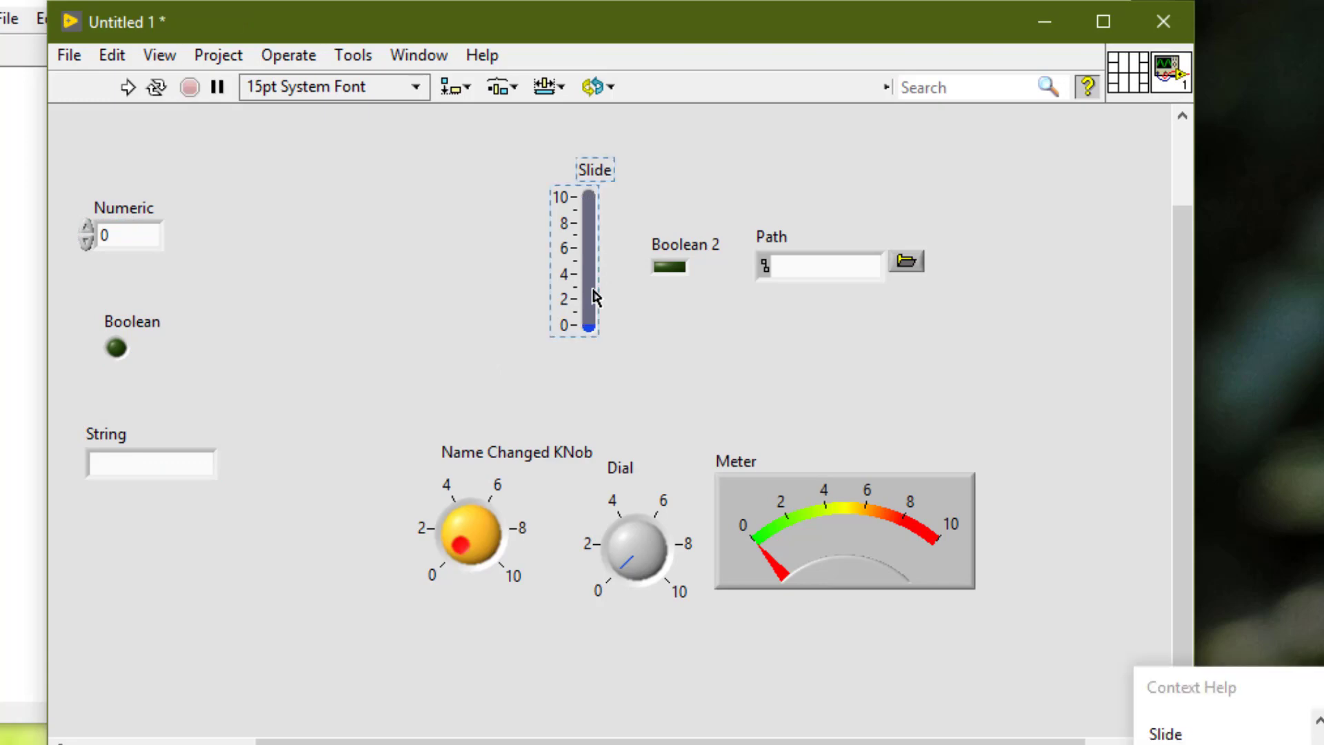
pyautogui.scroll(-3, 594, 297)
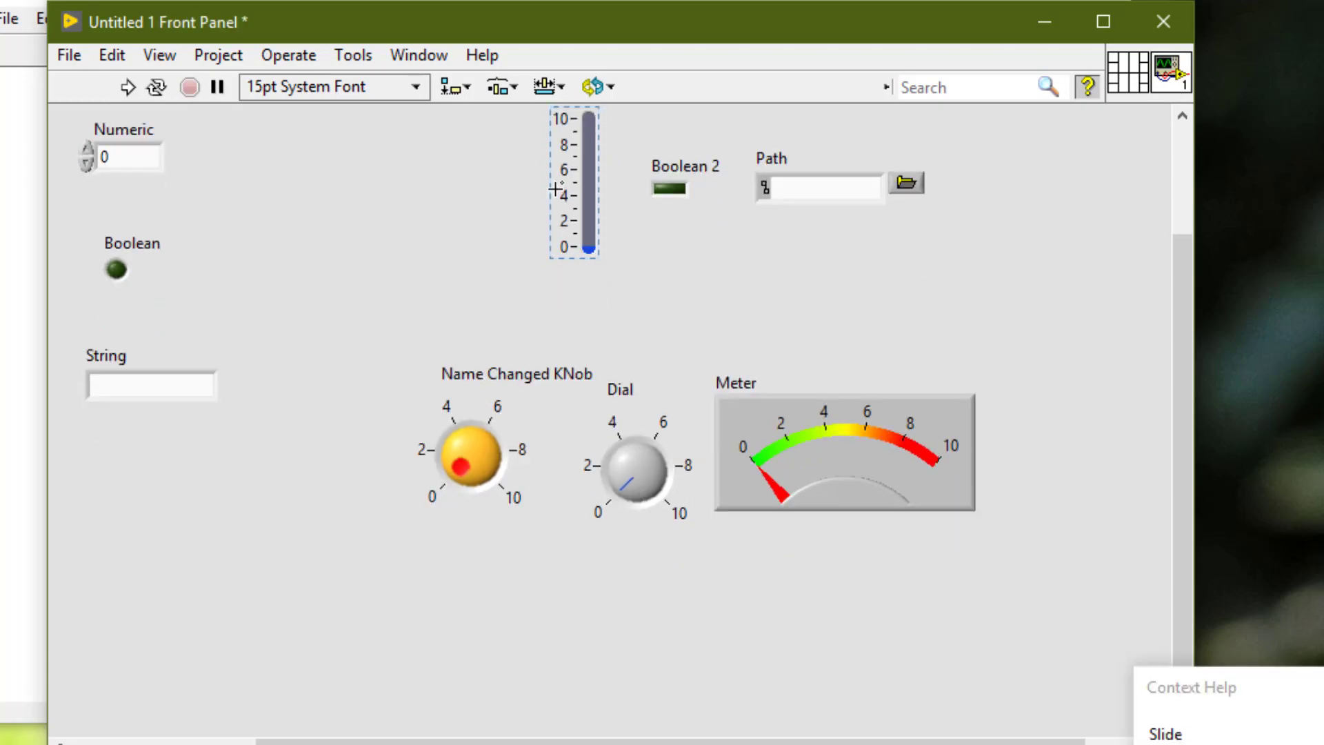
pyautogui.scroll(3, 555, 188)
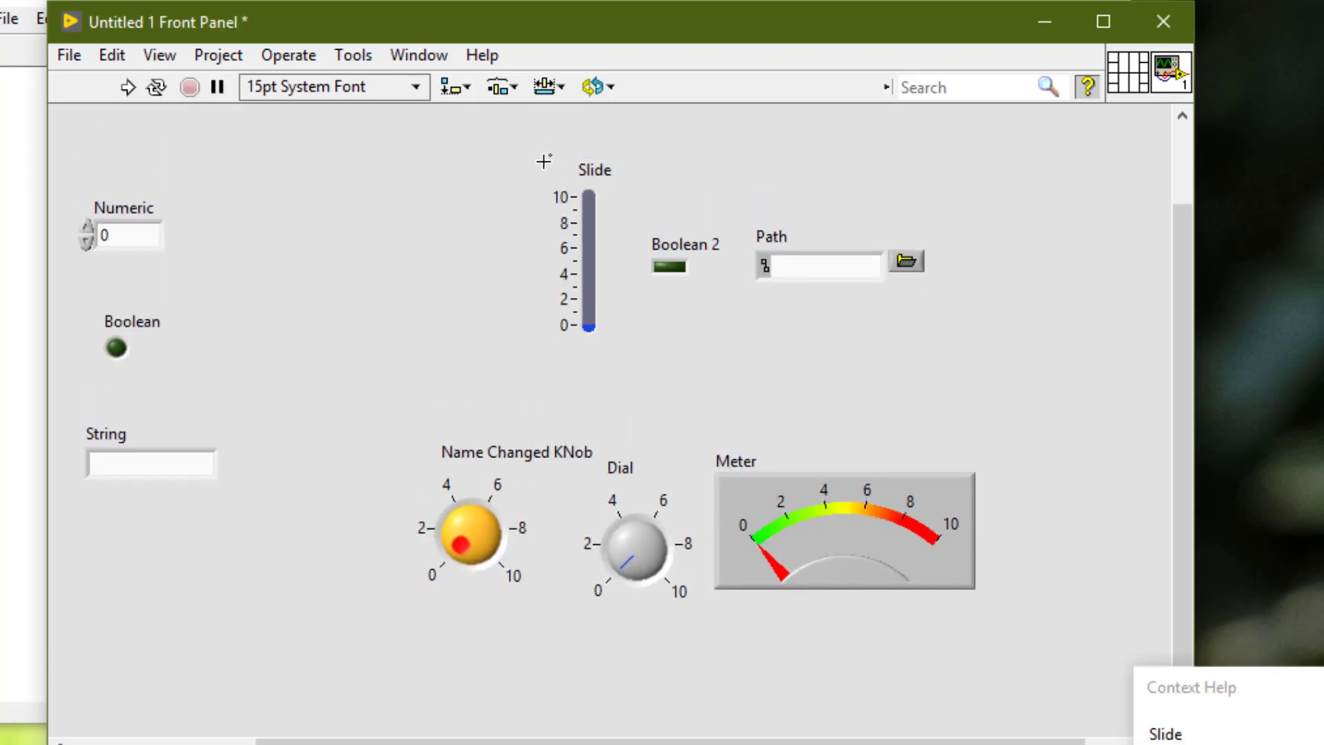
pyautogui.moveTo(543, 161); pyautogui.dragTo(1029, 369)
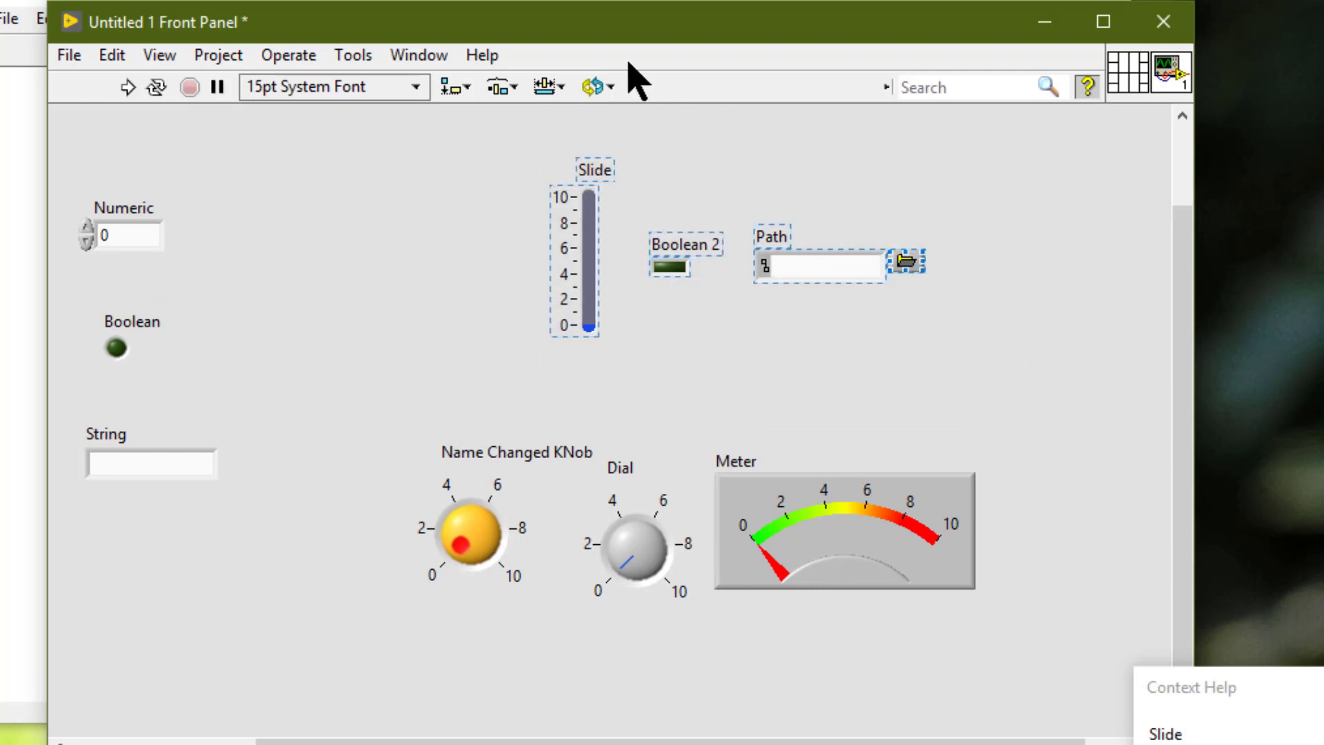
pyautogui.click(597, 85)
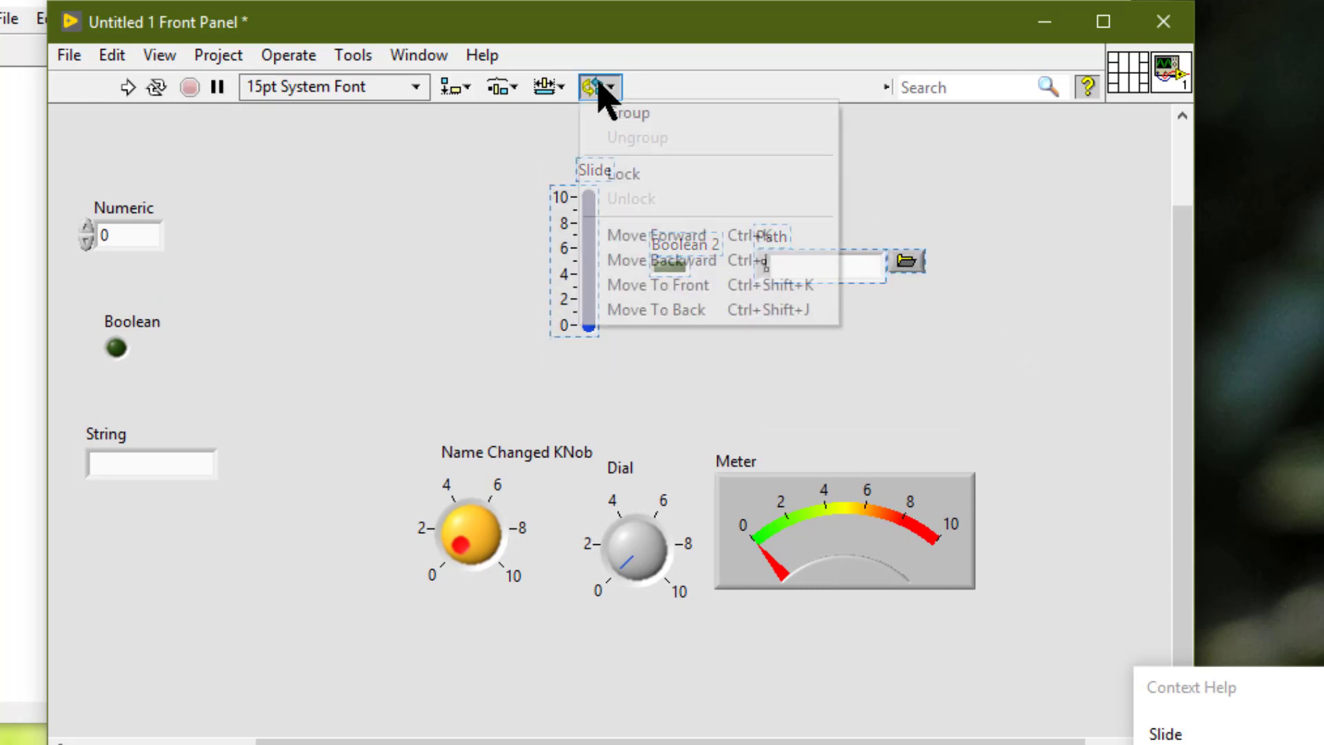
pyautogui.click(629, 176)
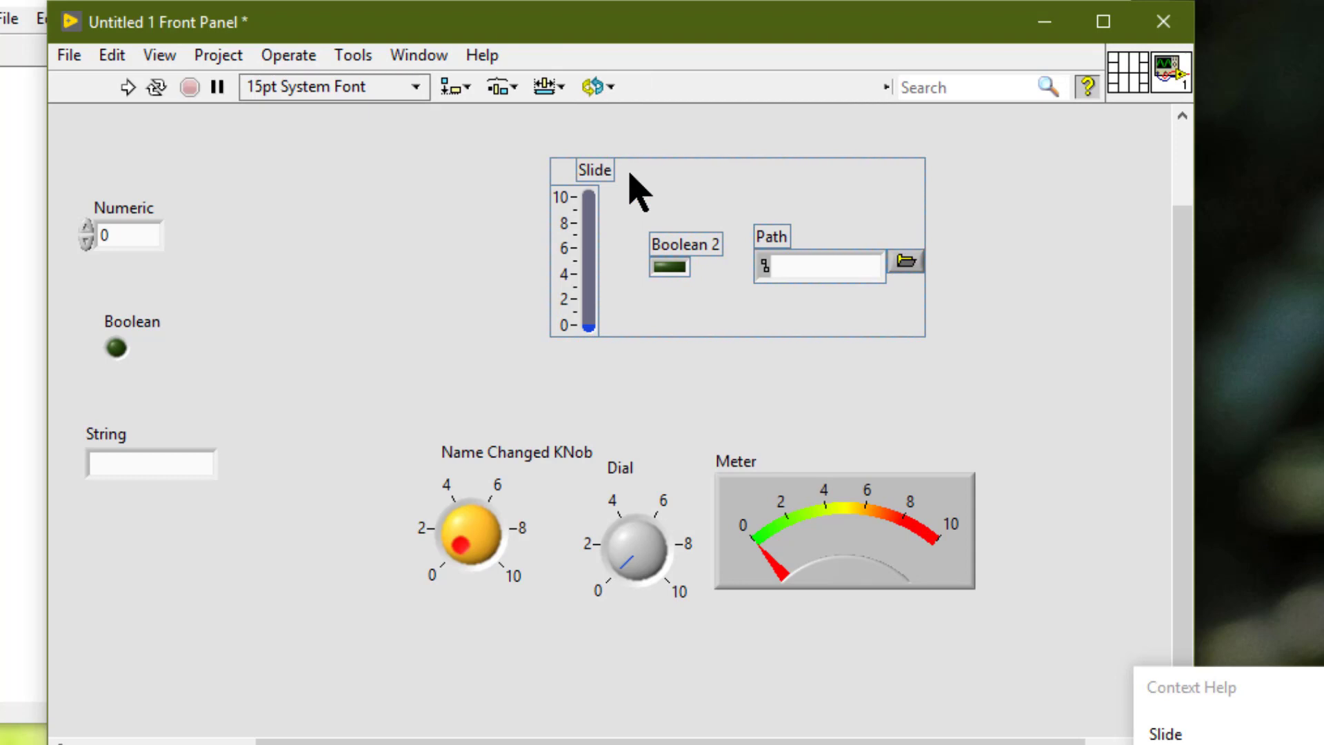
pyautogui.click(505, 157)
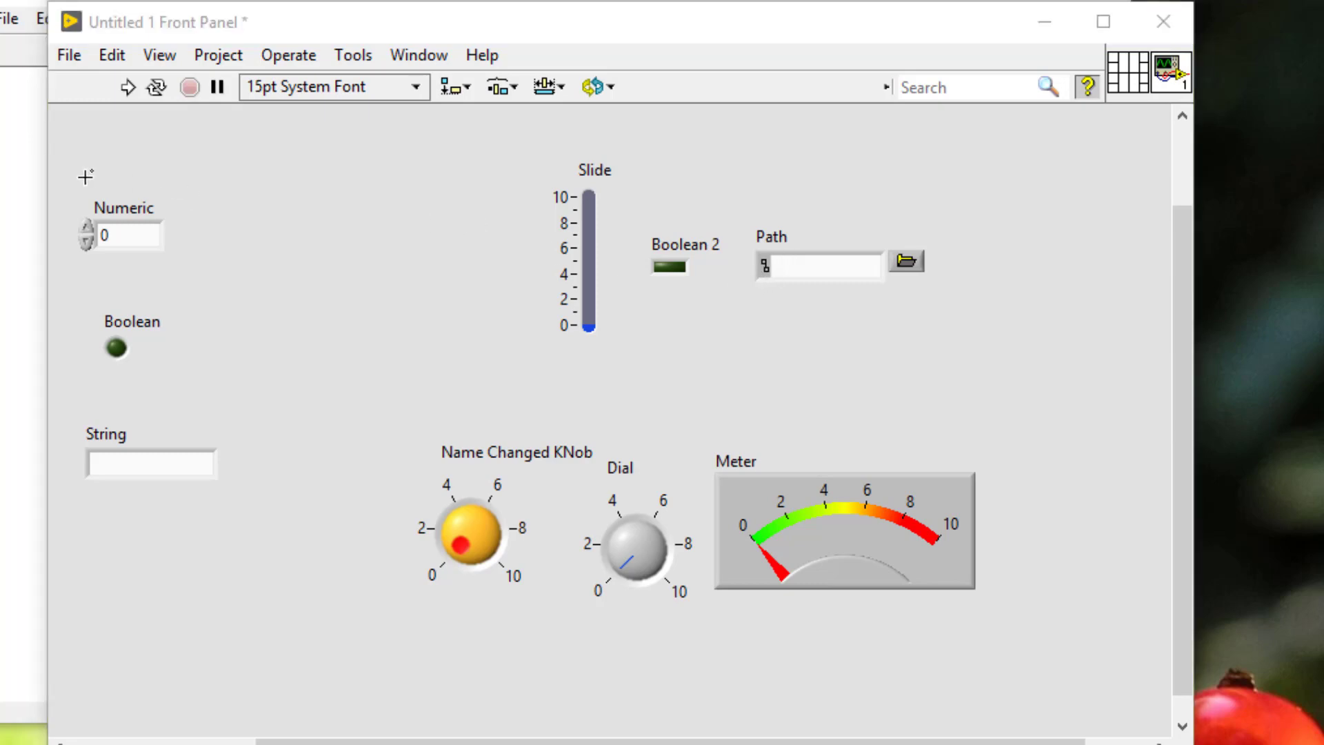
# - Select the Numeric, Boolean and String controls together, group them, and ungroup them again
pyautogui.moveTo(50, 181); pyautogui.dragTo(272, 550)
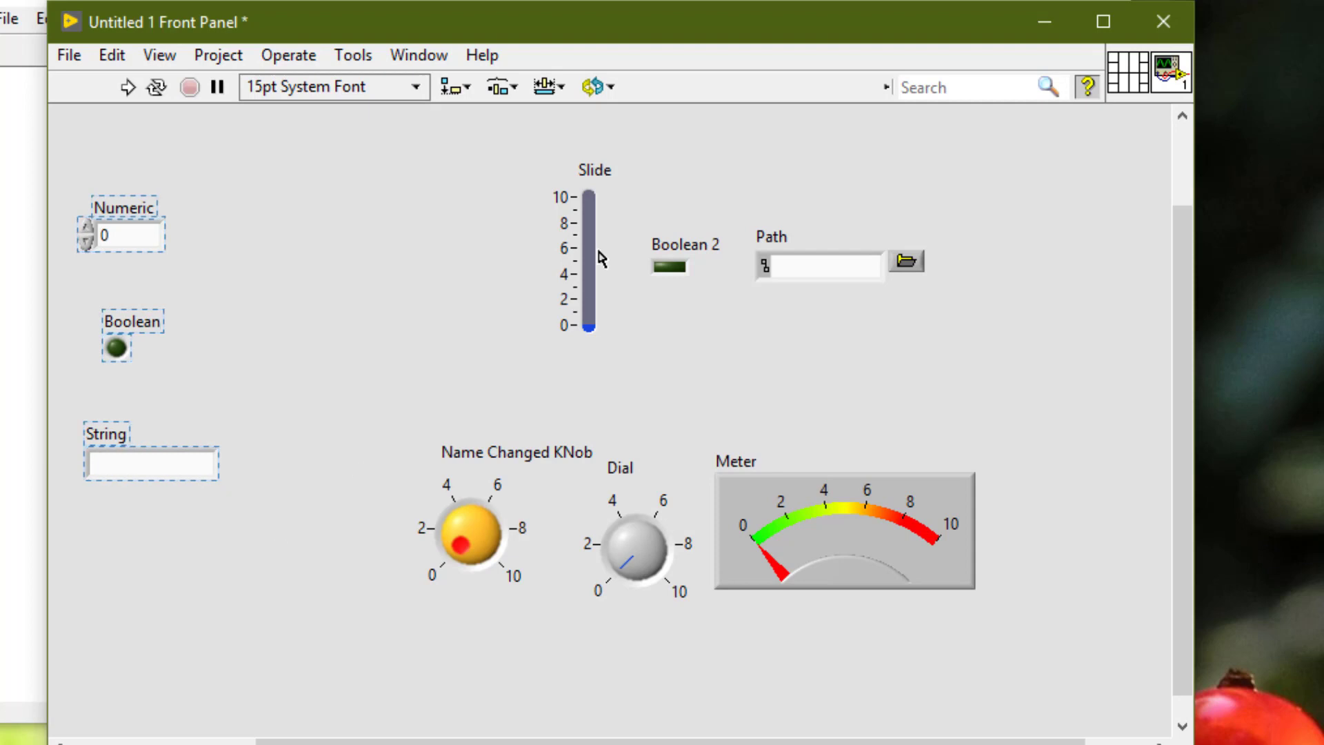
pyautogui.click(597, 91)
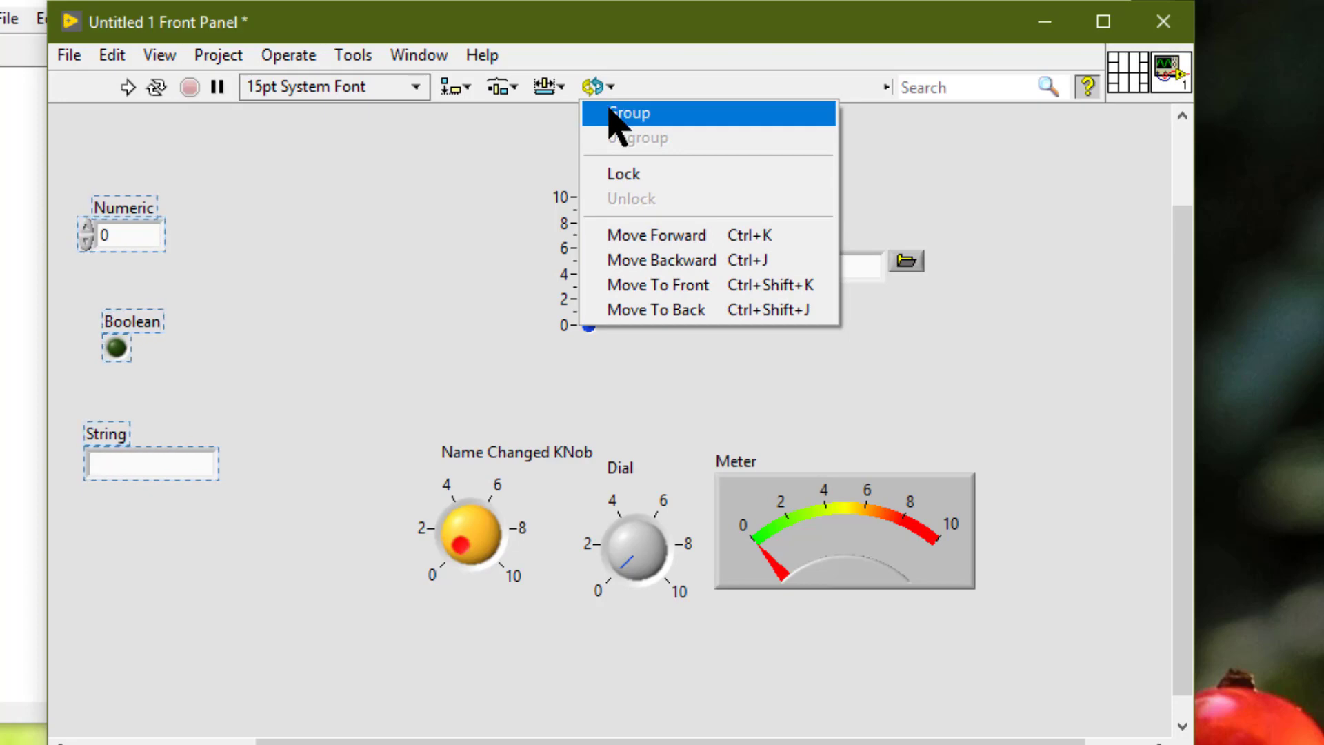
pyautogui.click(609, 111)
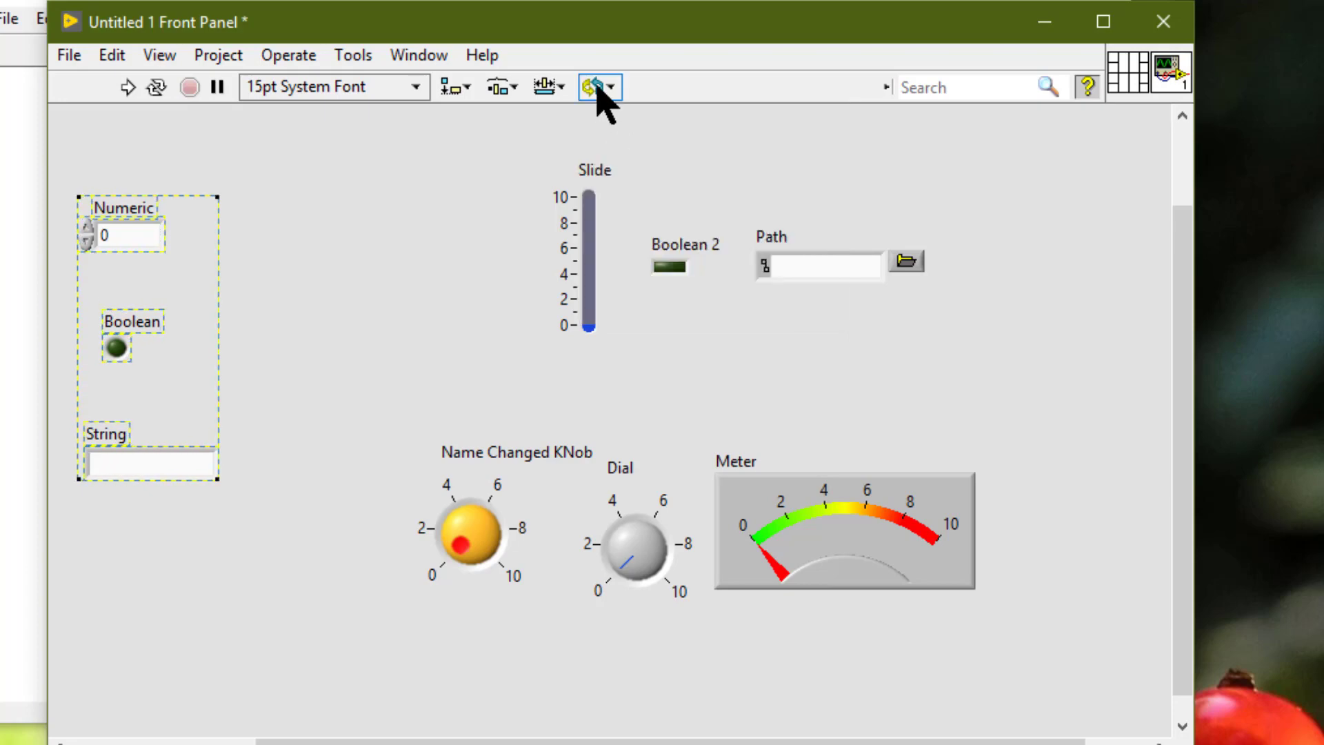
pyautogui.click(597, 87)
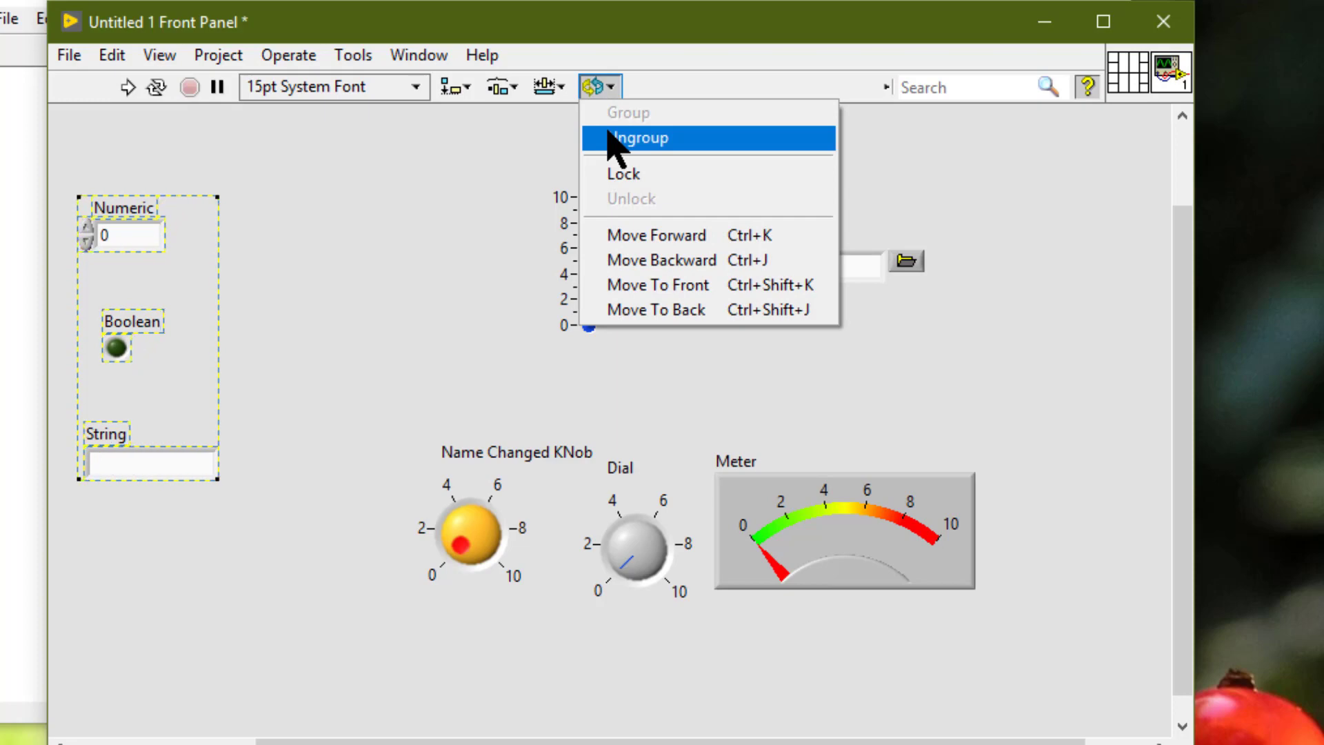
pyautogui.click(609, 138)
# - Lock the selected Numeric, Boolean and String controls without grouping them, and unlock them again
pyautogui.click(597, 88)
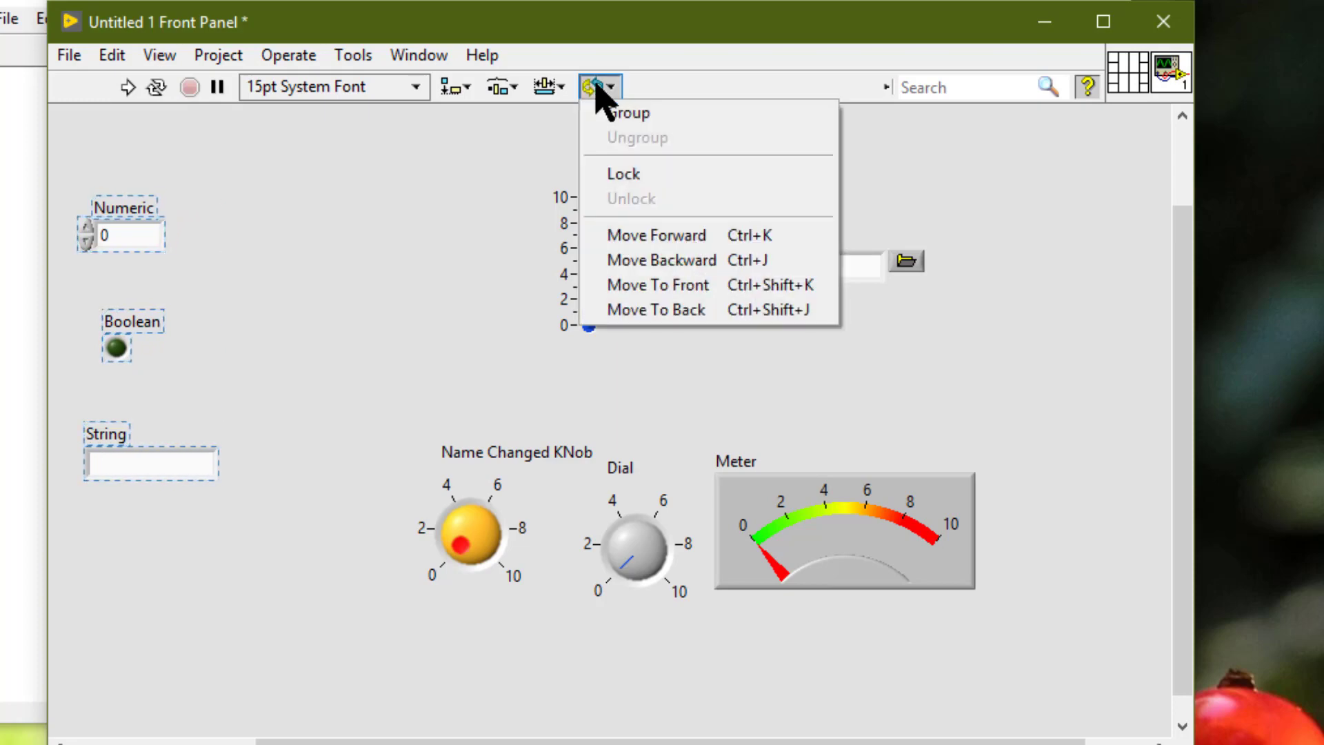
pyautogui.click(606, 174)
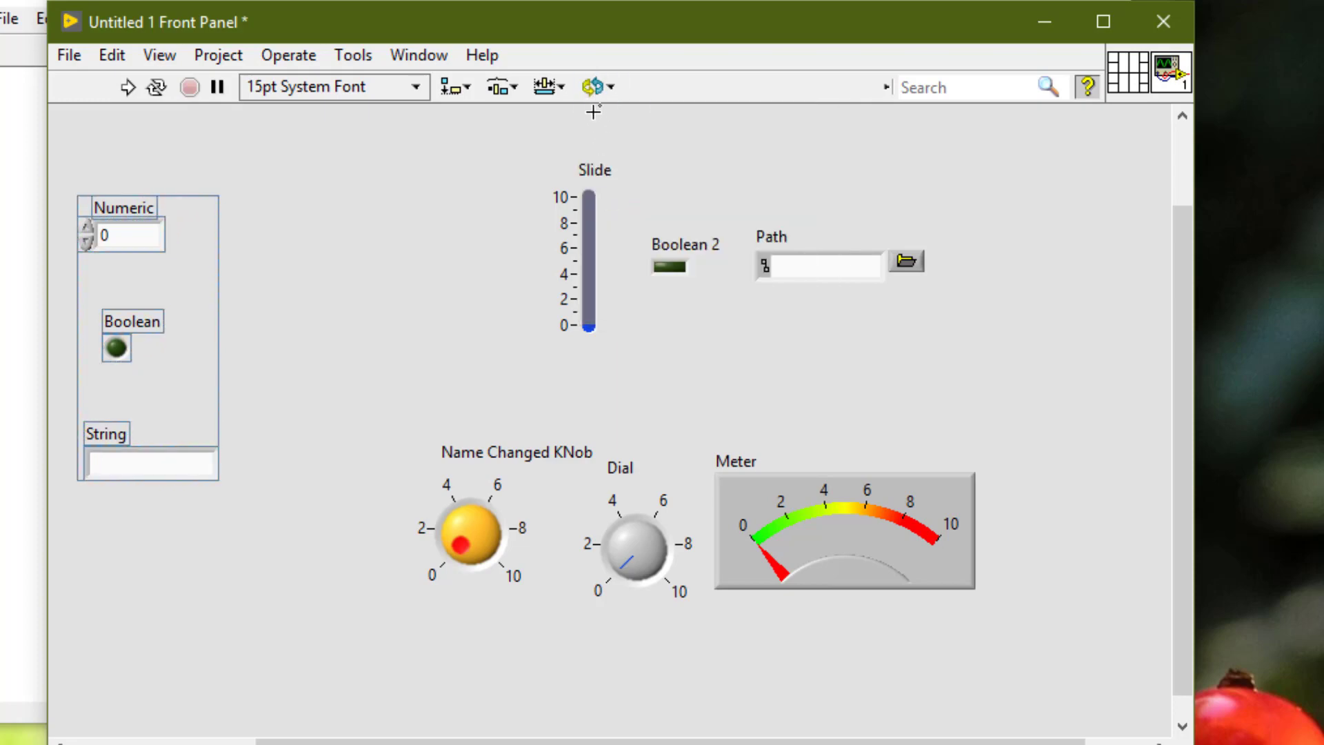
pyautogui.click(595, 88)
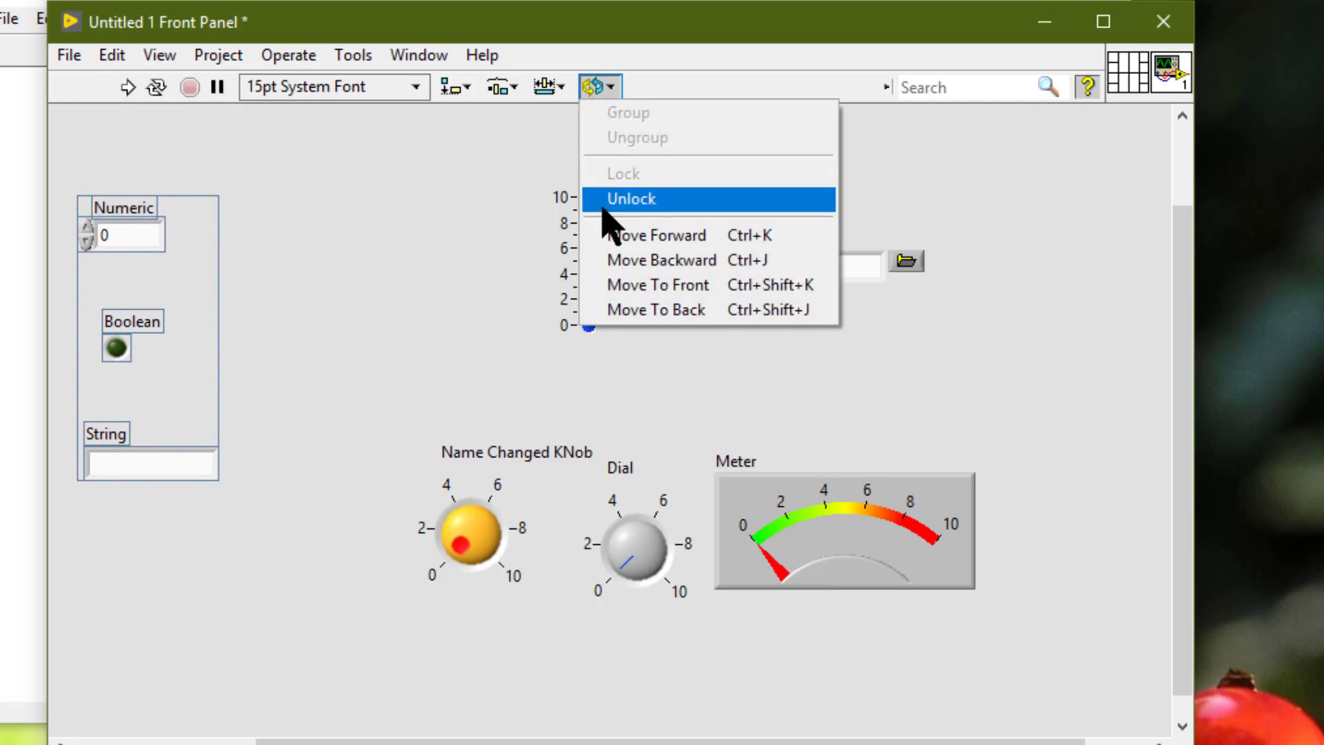
pyautogui.click(609, 200)
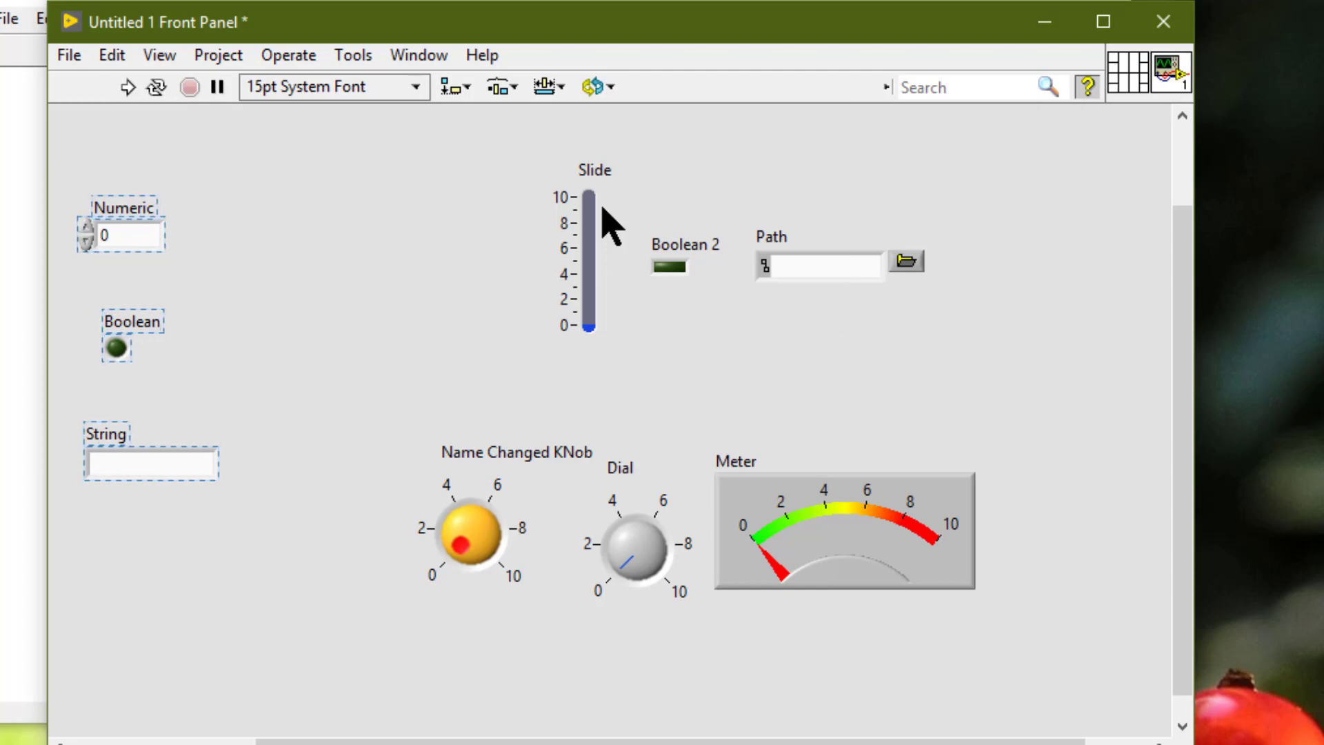
# - Group the selected Numeric, Boolean and String controls, and lock the group
pyautogui.click(591, 88)
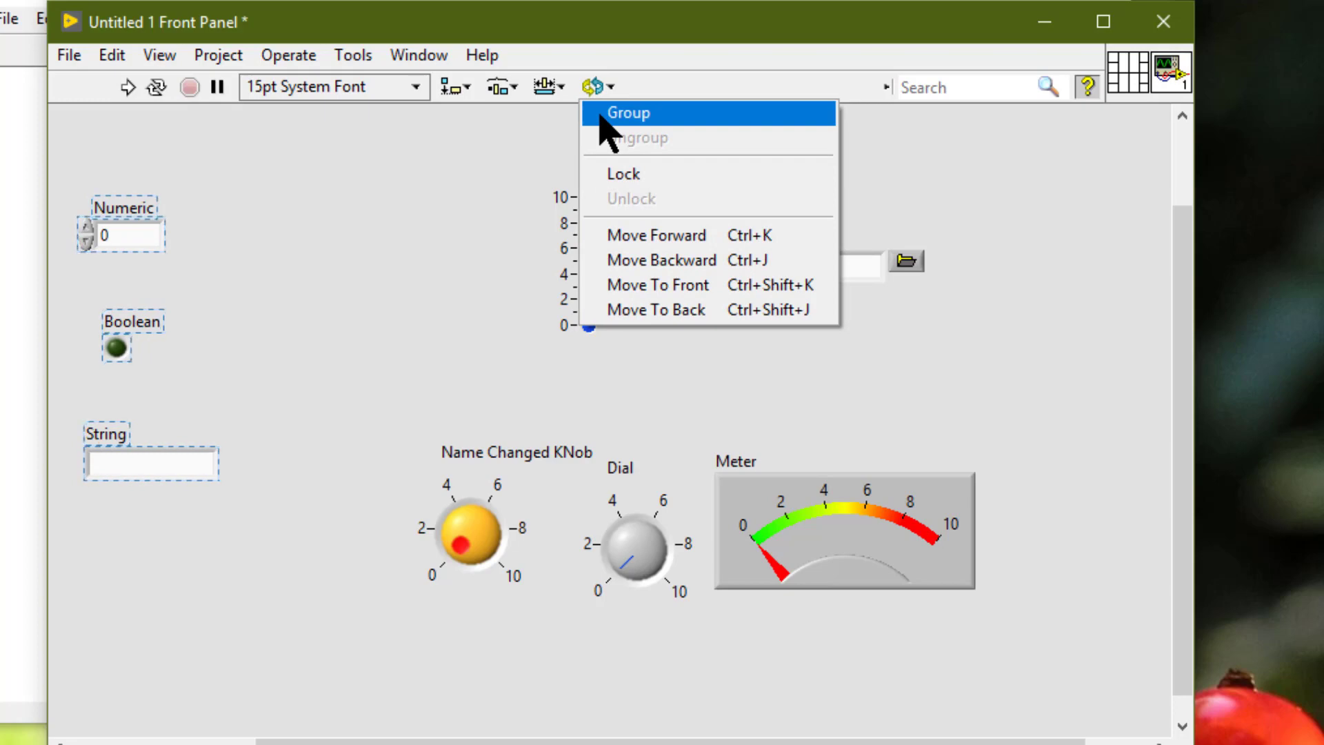
pyautogui.click(599, 114)
pyautogui.click(596, 87)
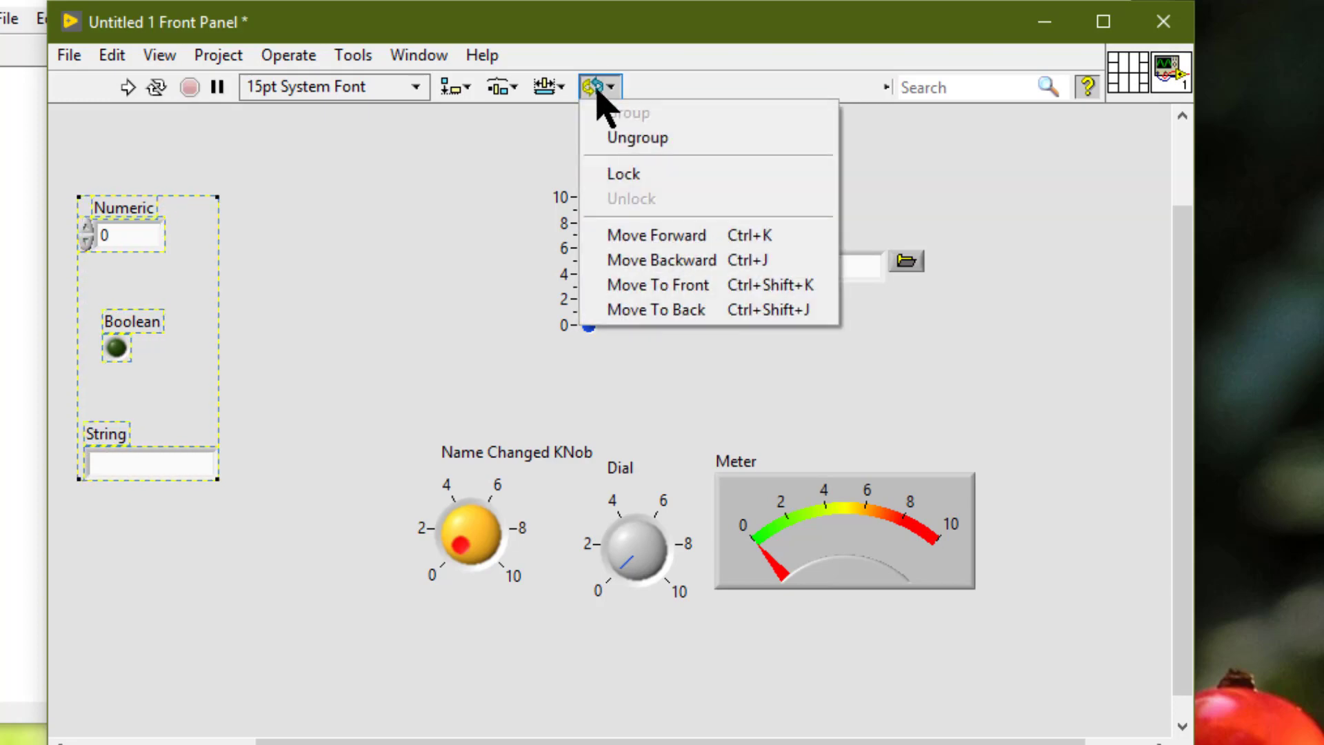
pyautogui.click(636, 174)
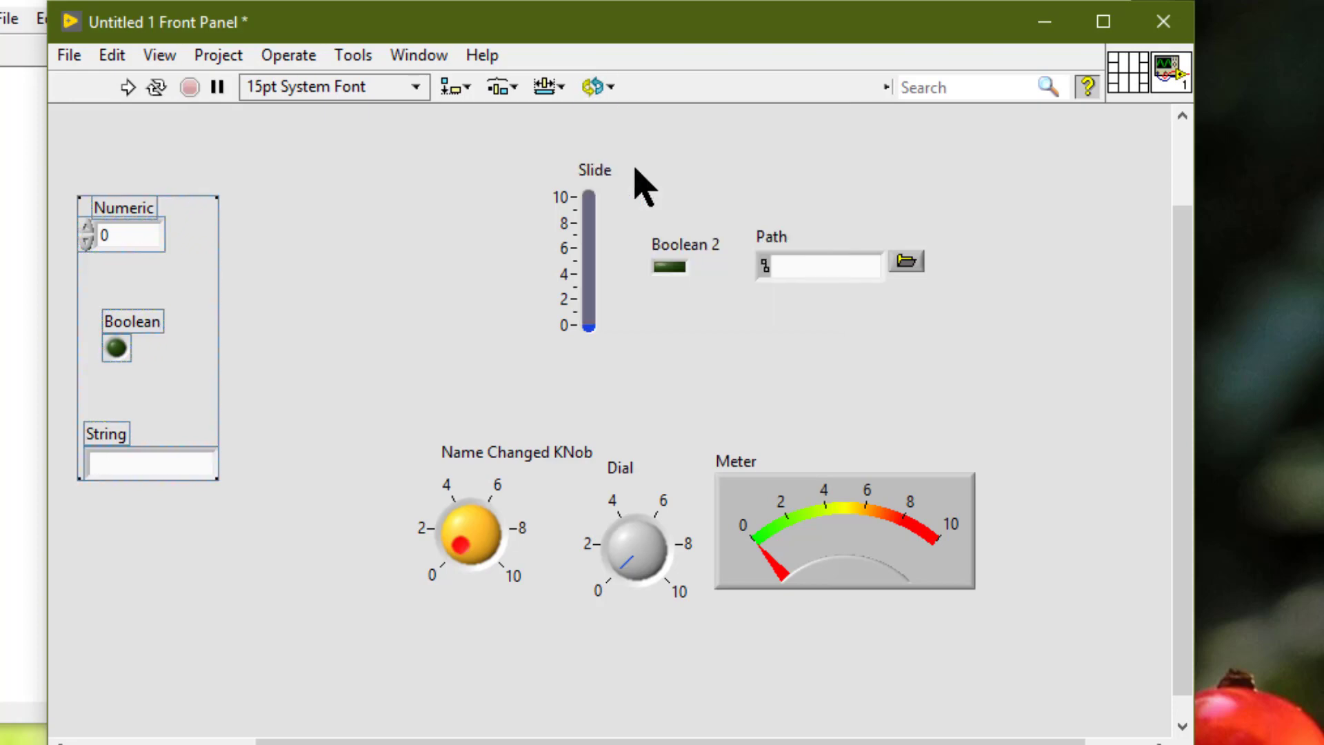
# - Check the grouping and locking commands offered for the locked Numeric, Boolean and String group, and clear the selection
pyautogui.click(608, 88)
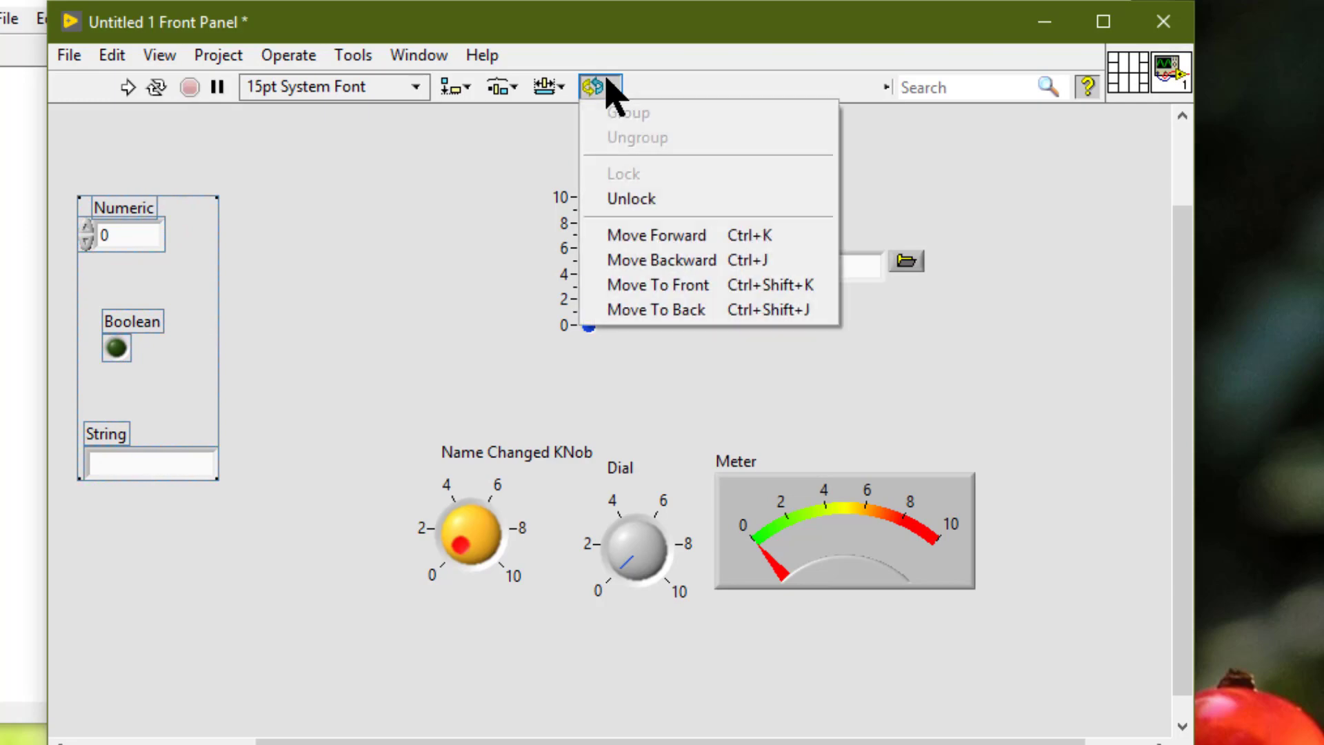
pyautogui.click(648, 200)
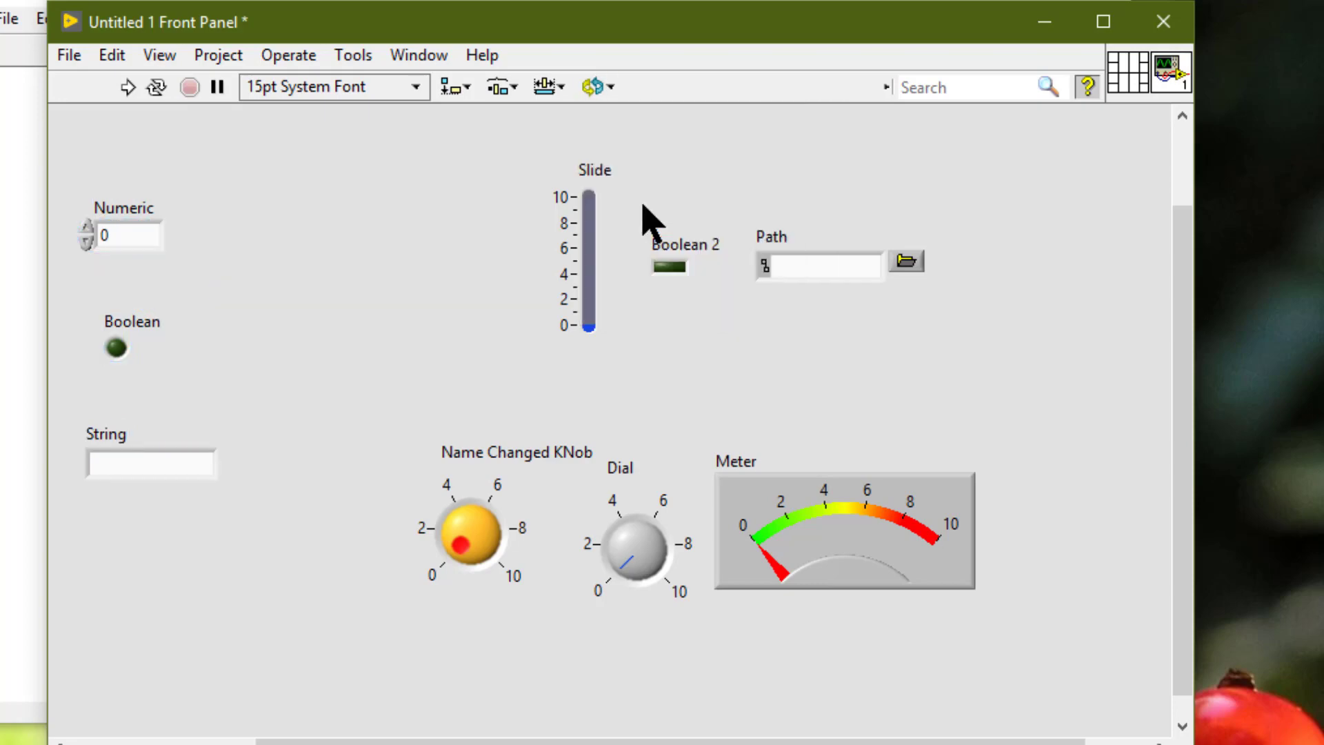
# - Add a Gauge below the String control and a Tank overlapping the Gauge
pyautogui.rightClick(139, 637)
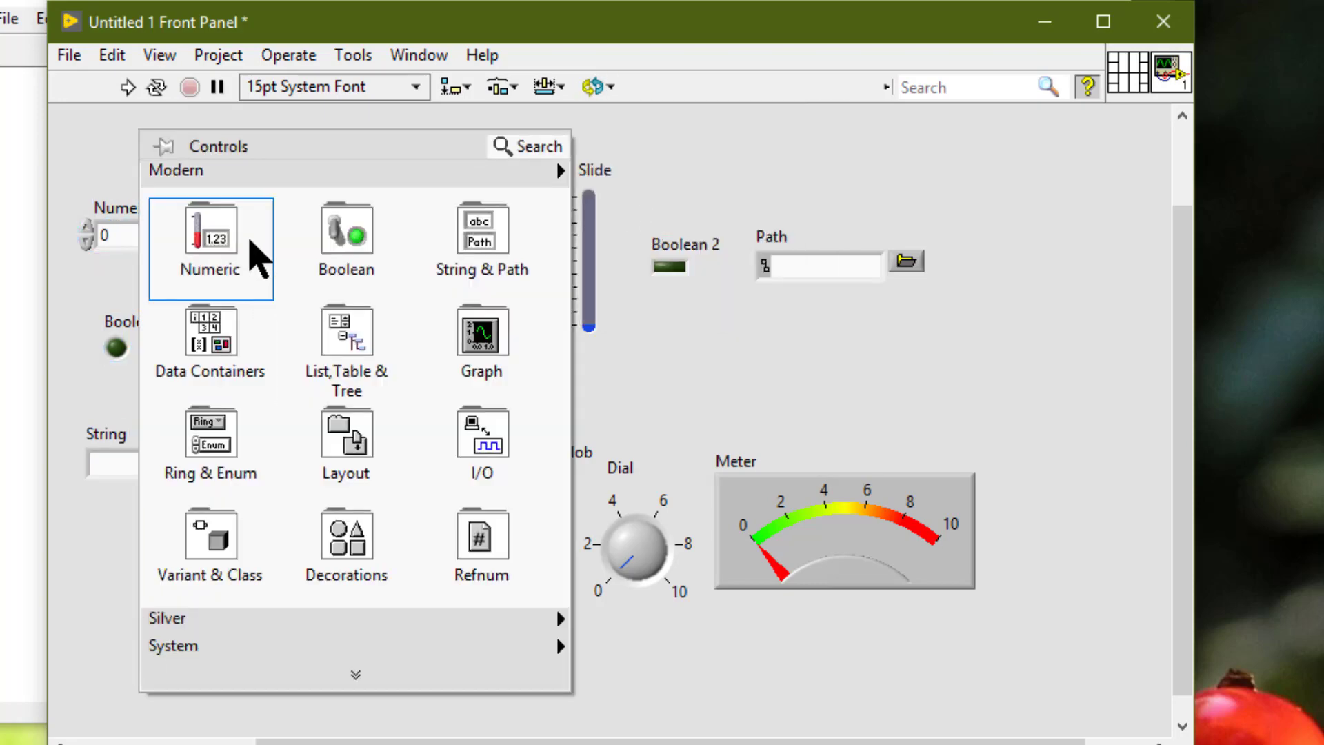
pyautogui.moveTo(254, 255)
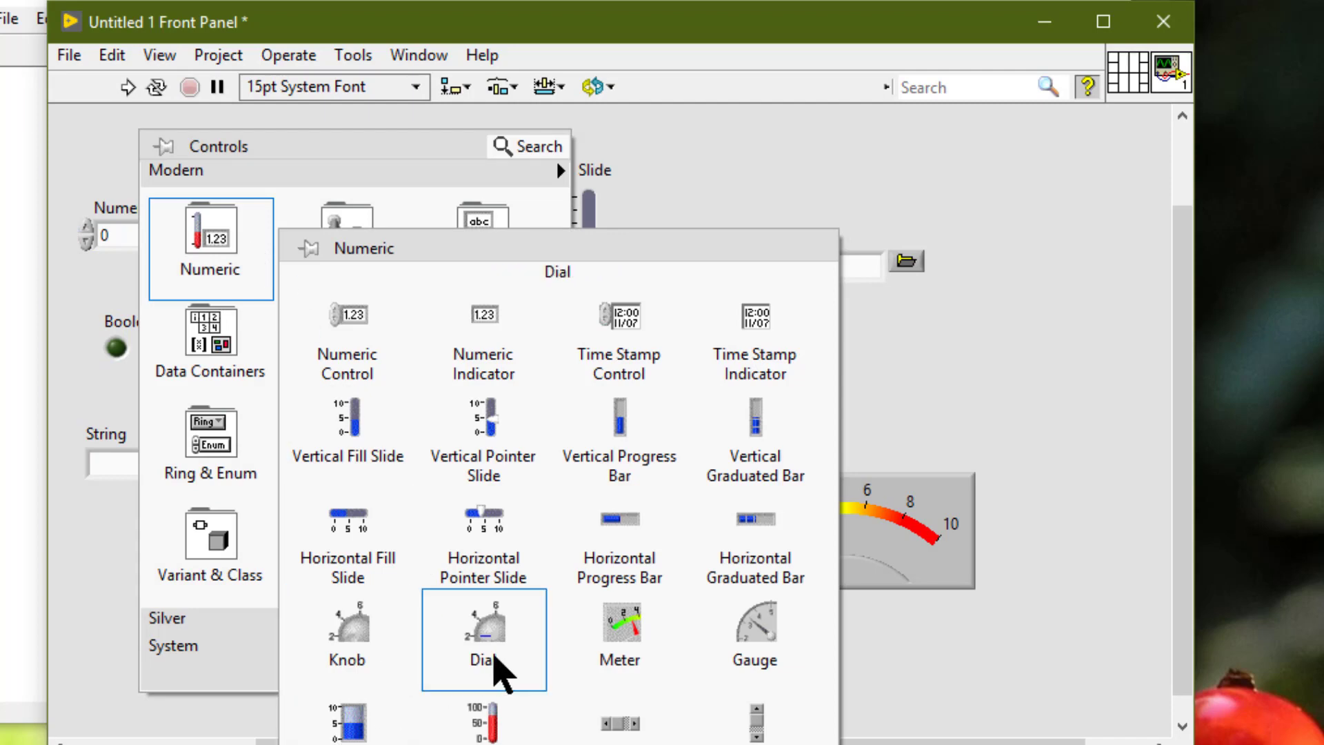
pyautogui.click(756, 652)
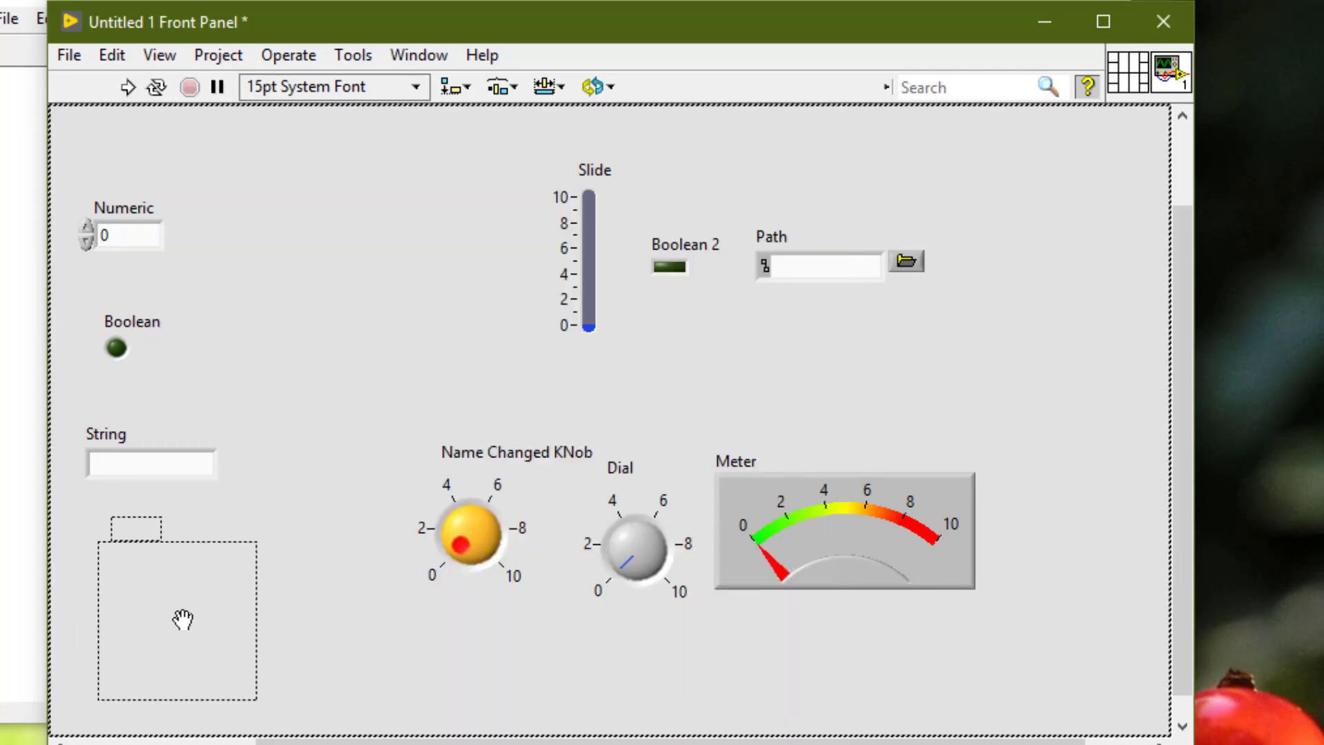
pyautogui.click(184, 619)
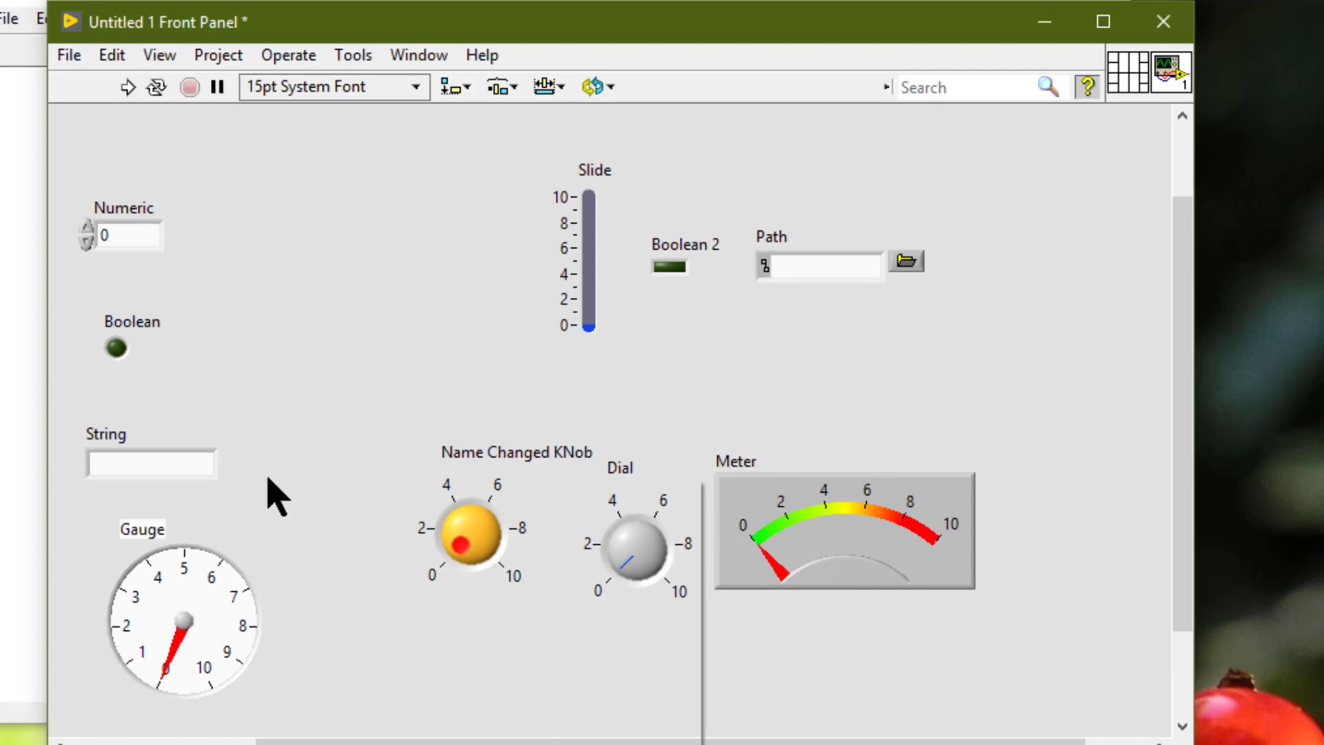
pyautogui.rightClick(269, 484)
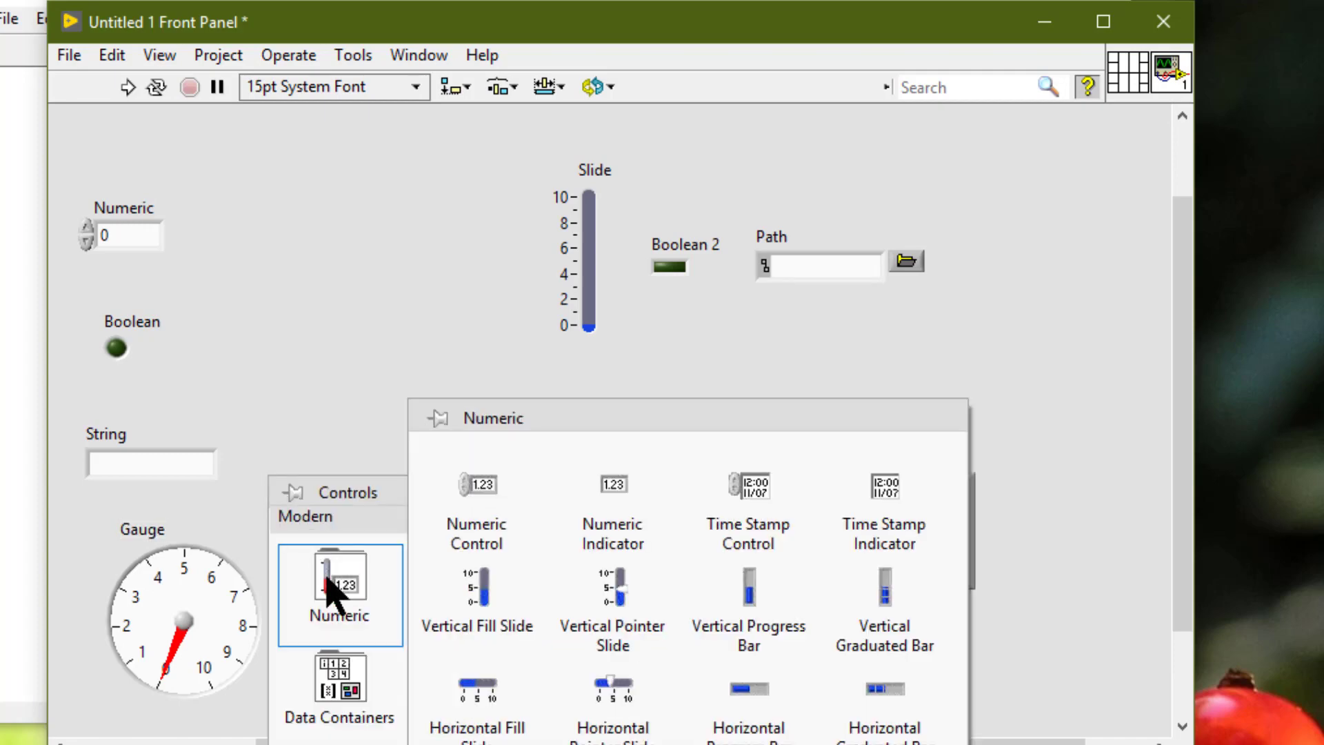
pyautogui.moveTo(331, 590)
pyautogui.click(189, 621)
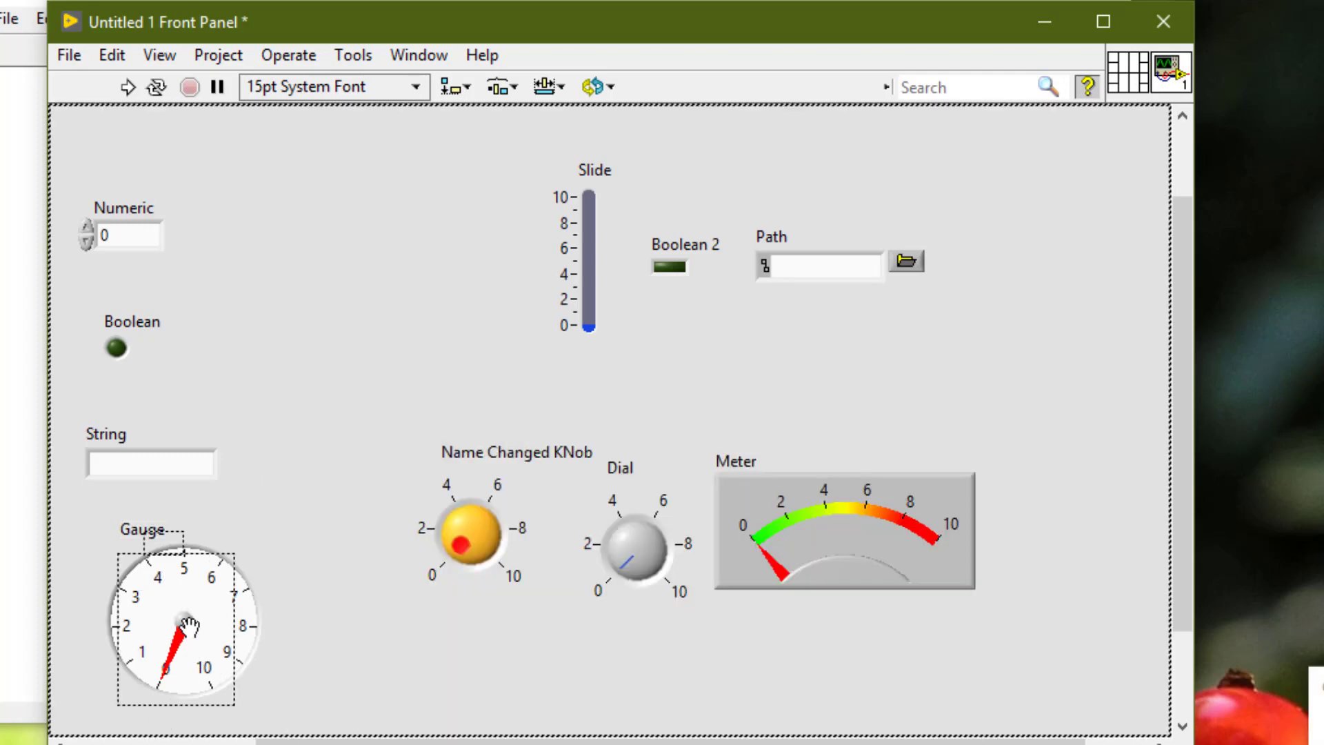
pyautogui.click(193, 622)
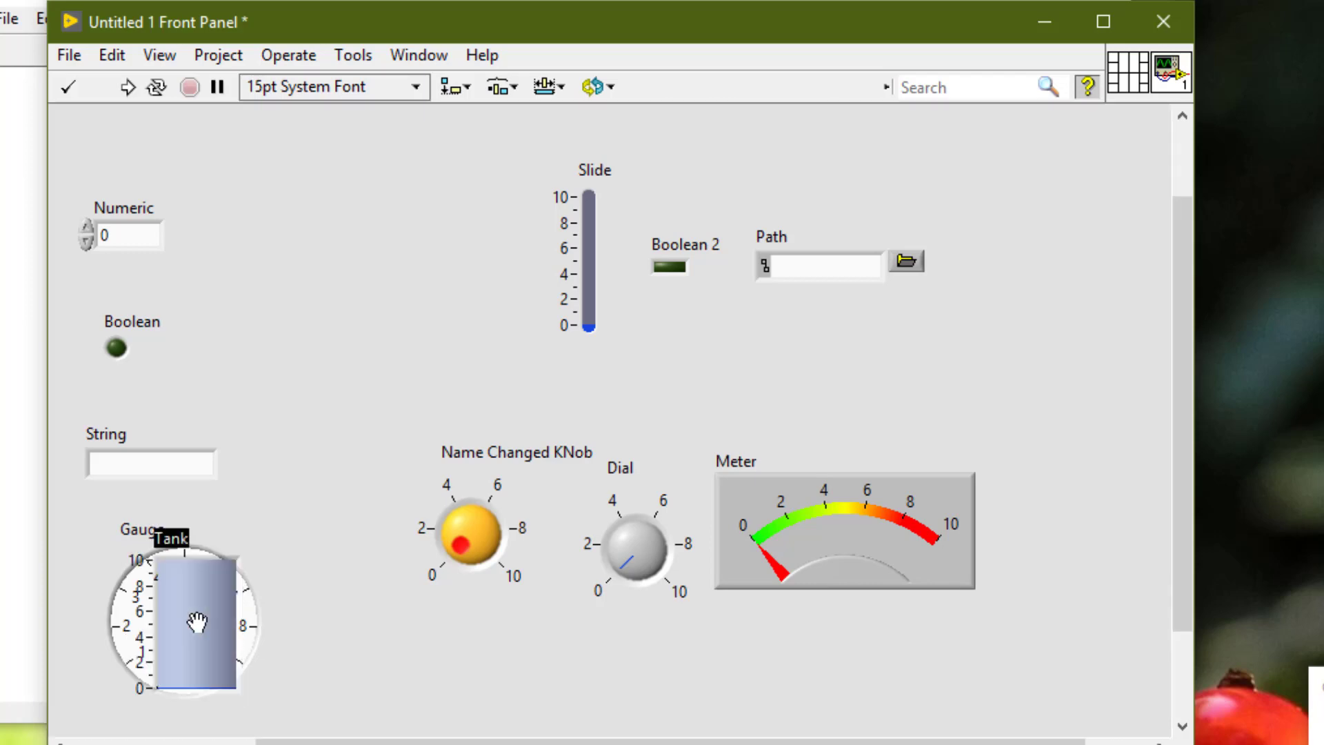
# - Add a Numeric Control on top of the Tank and Gauge
pyautogui.rightClick(266, 528)
pyautogui.moveTo(340, 169)
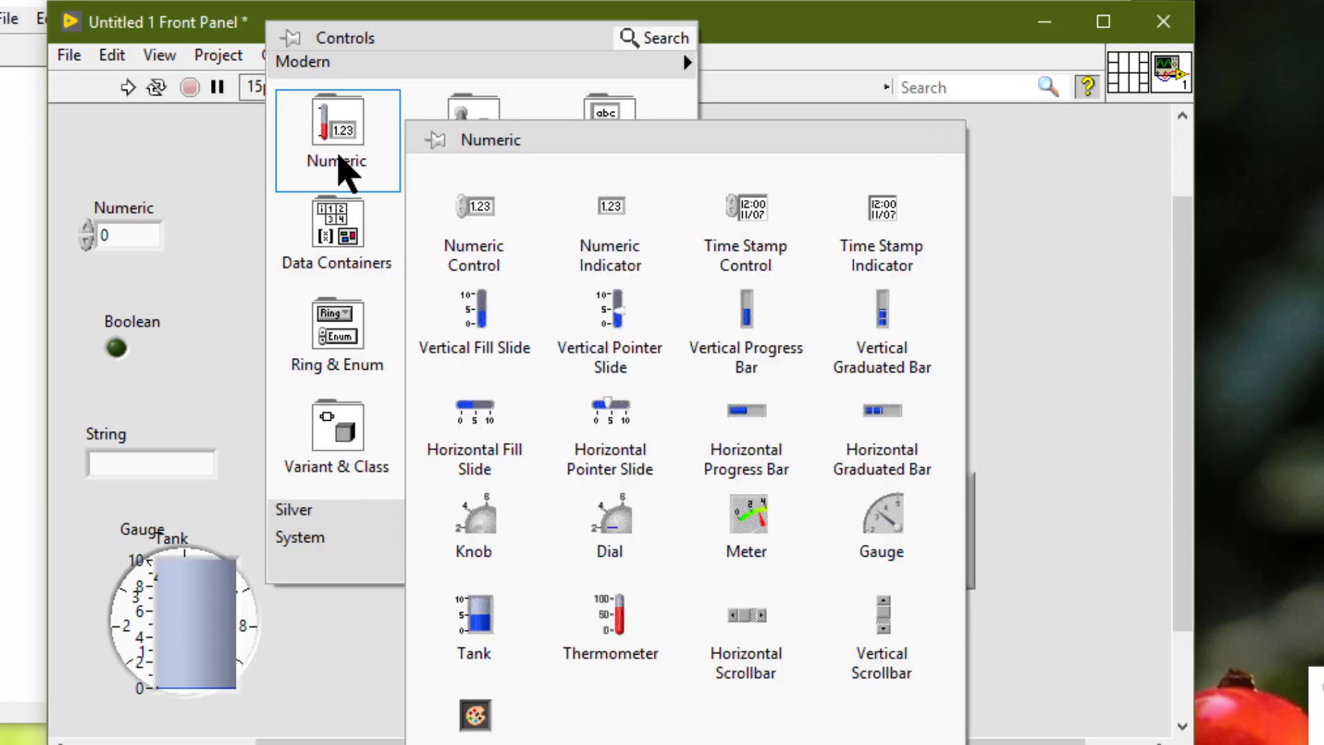
pyautogui.click(496, 230)
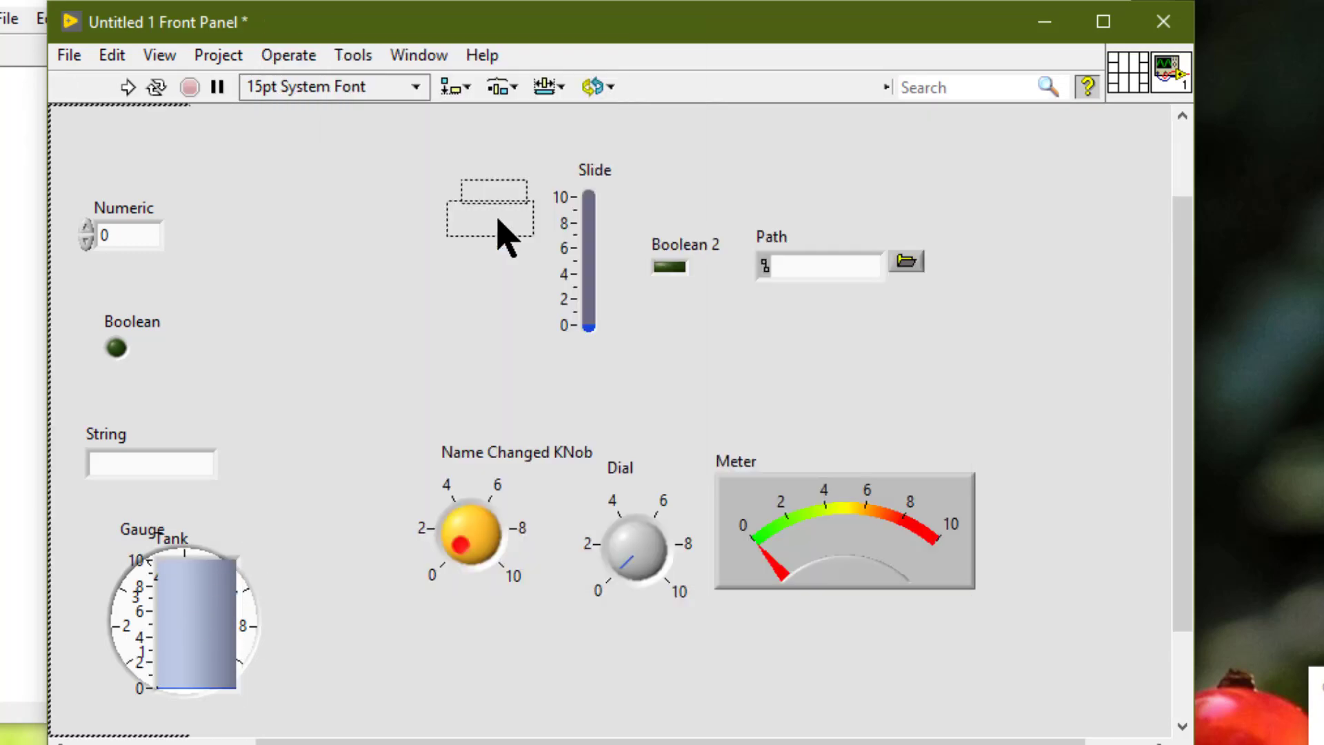
pyautogui.click(209, 613)
pyautogui.hotkey('ctrl', 'h')
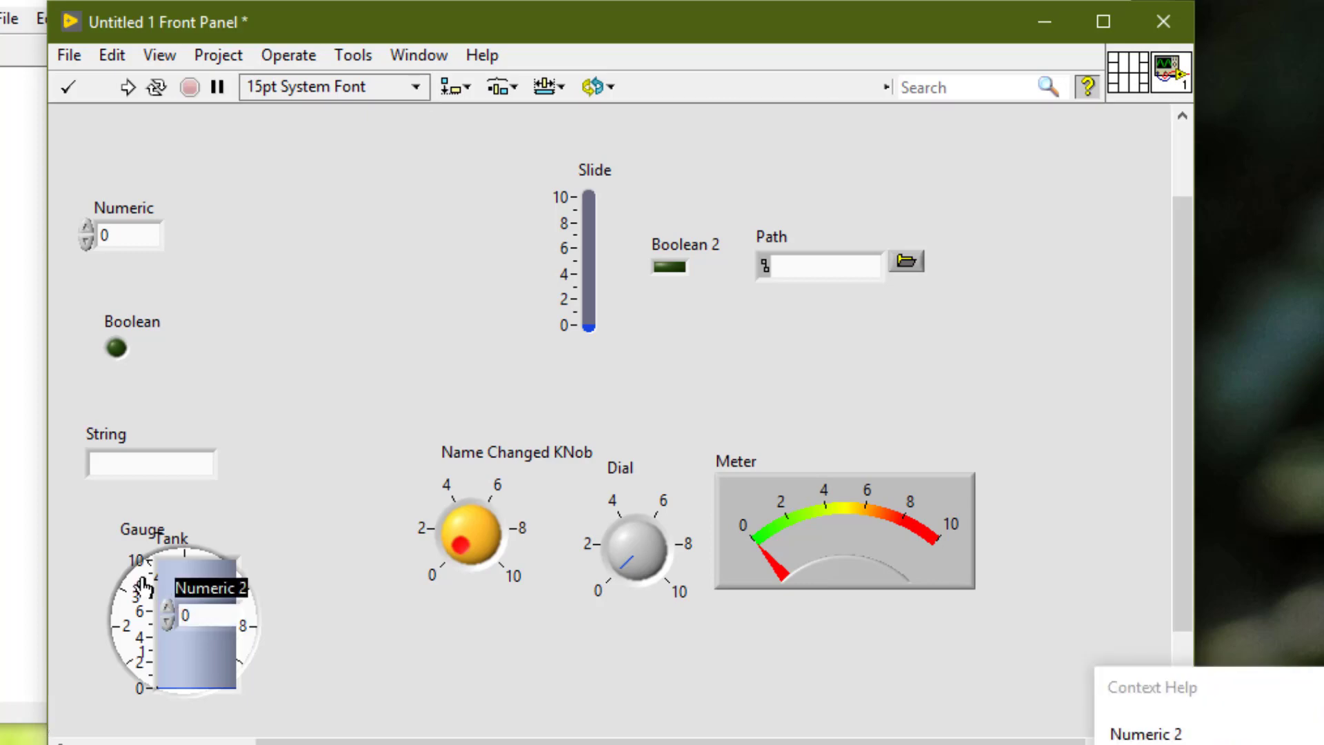
# - Select the overlapping Gauge, Tank and Numeric 2 controls together and group them
pyautogui.click(74, 522)
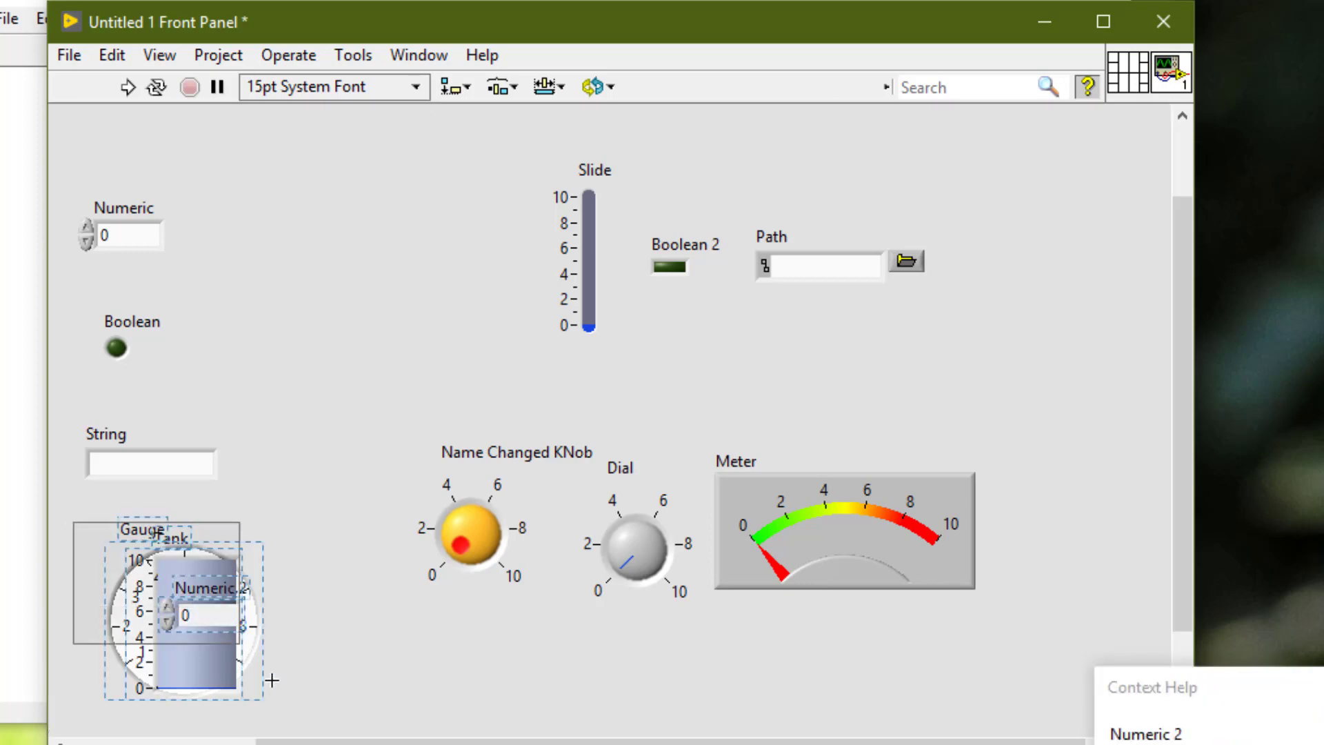
pyautogui.moveTo(272, 680); pyautogui.dragTo(304, 721)
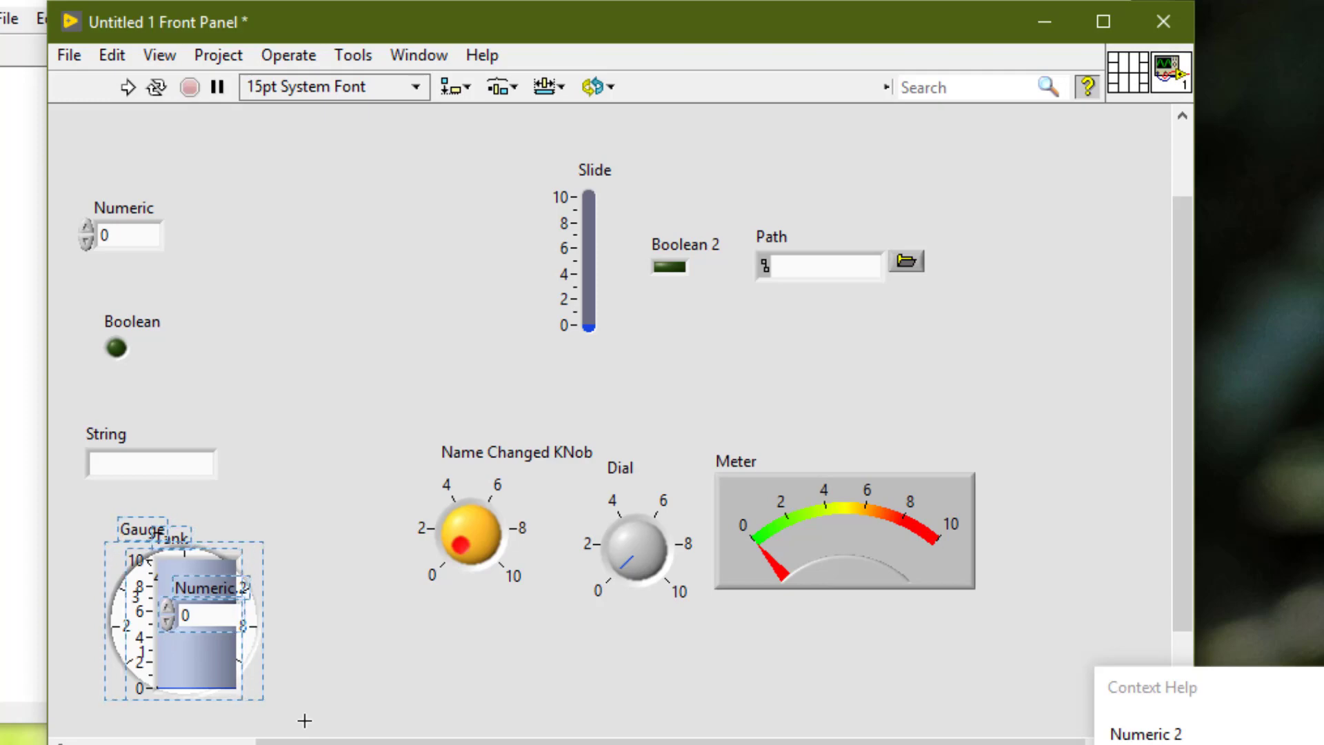
pyautogui.click(592, 90)
pyautogui.click(605, 113)
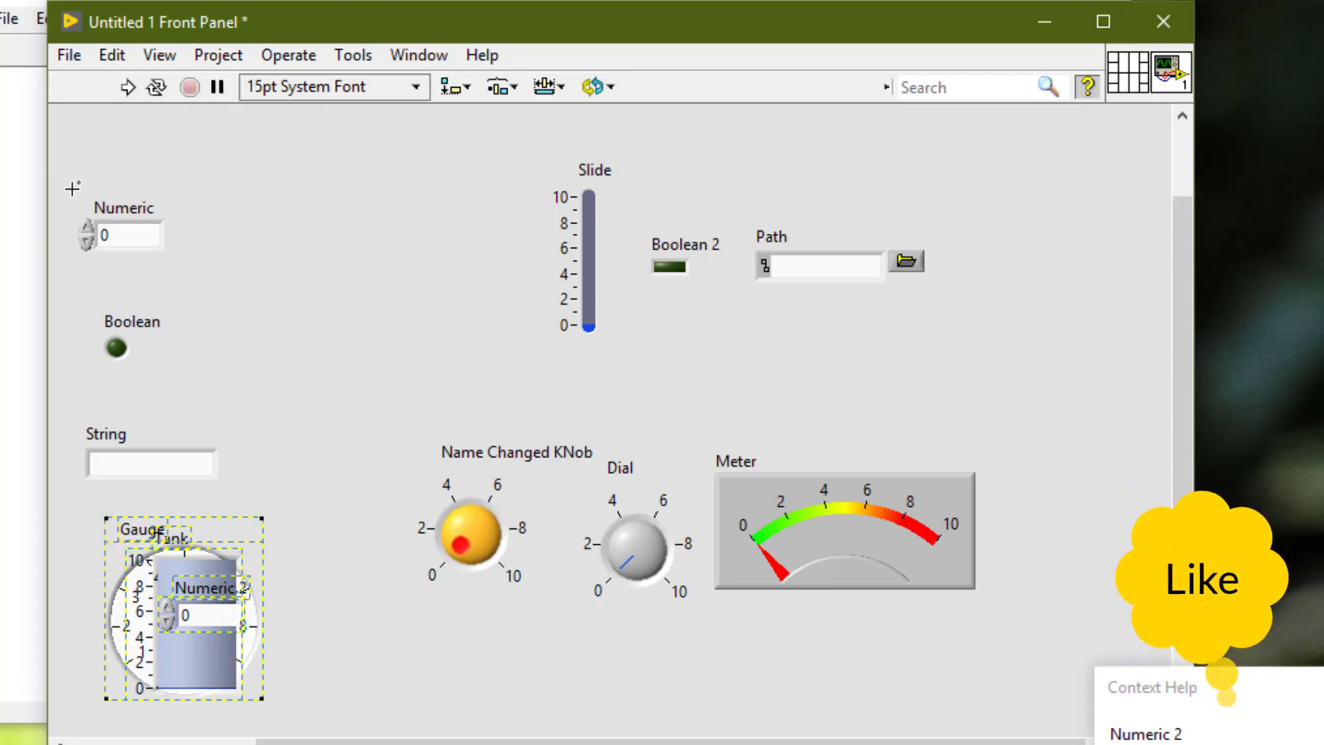
# - Unlock the group of Numeric, Boolean and String controls, check the commands offered for it, and clear the selection
pyautogui.moveTo(72, 189); pyautogui.dragTo(248, 496)
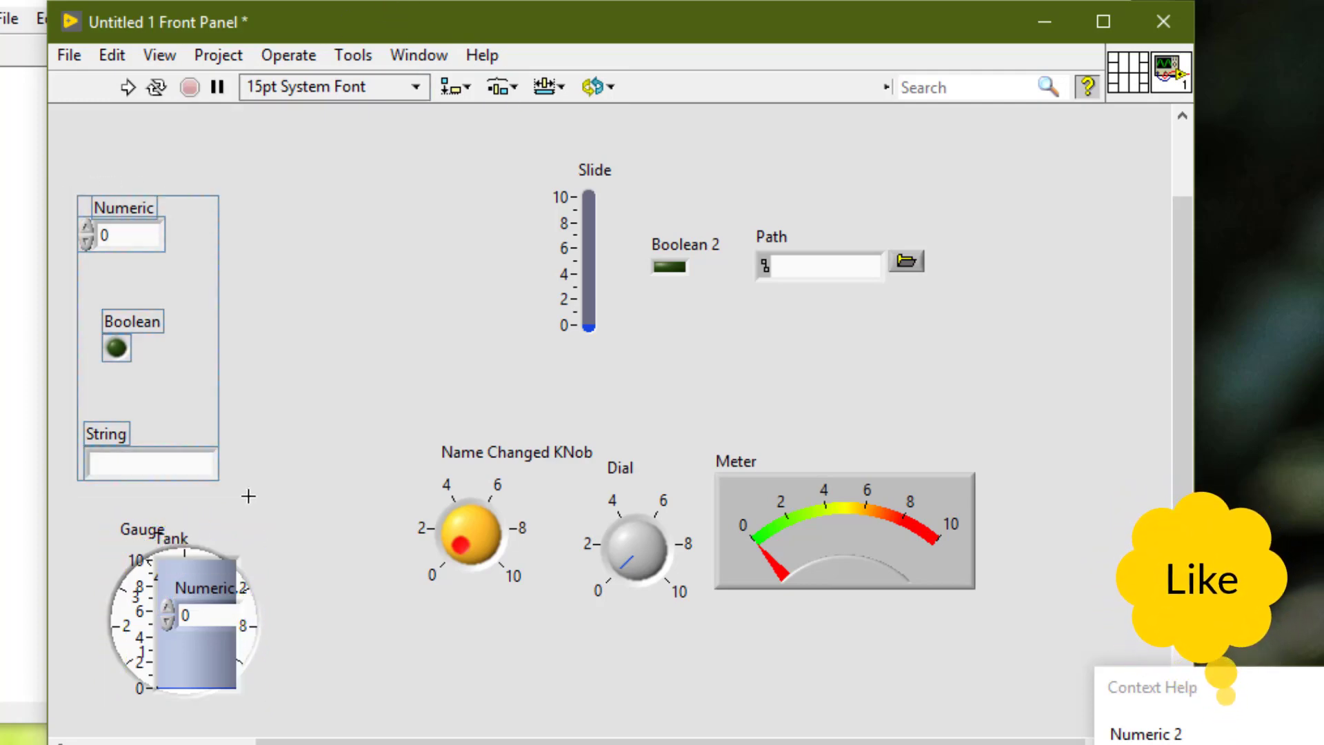
pyautogui.click(595, 88)
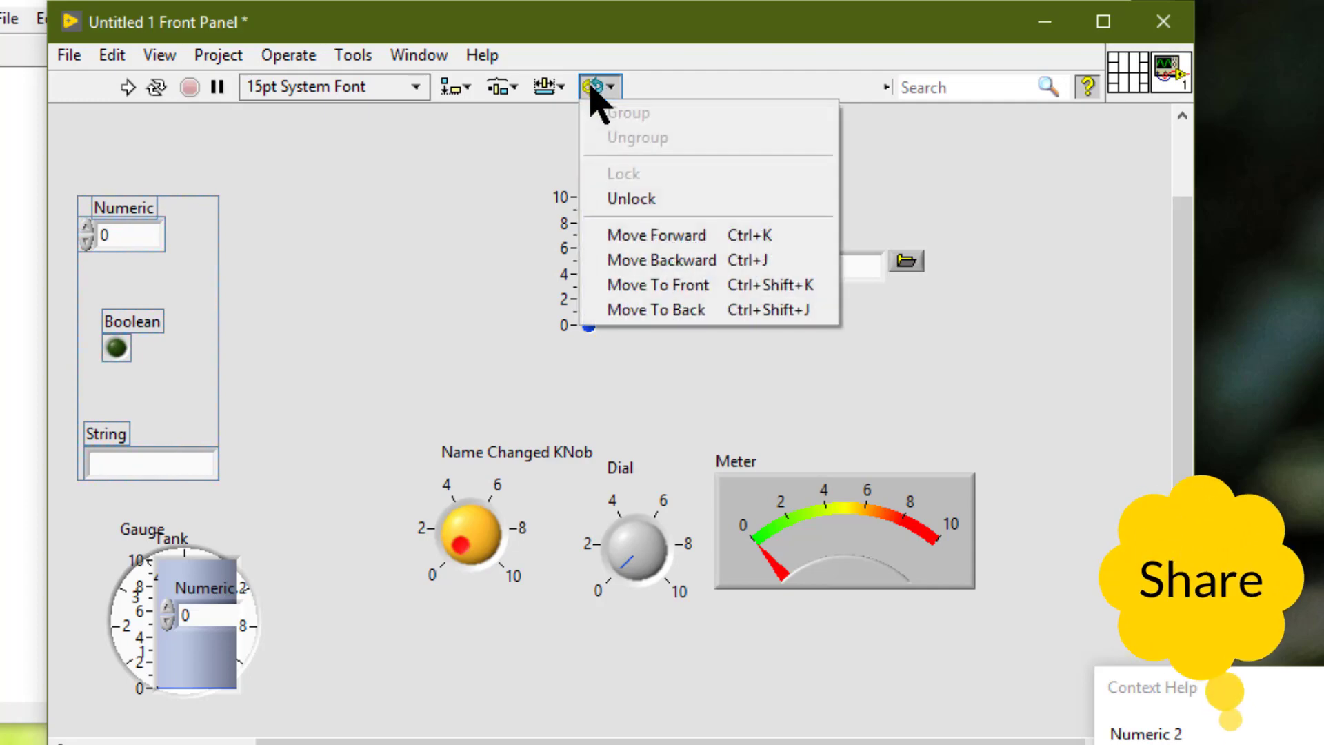
pyautogui.click(611, 200)
pyautogui.click(604, 93)
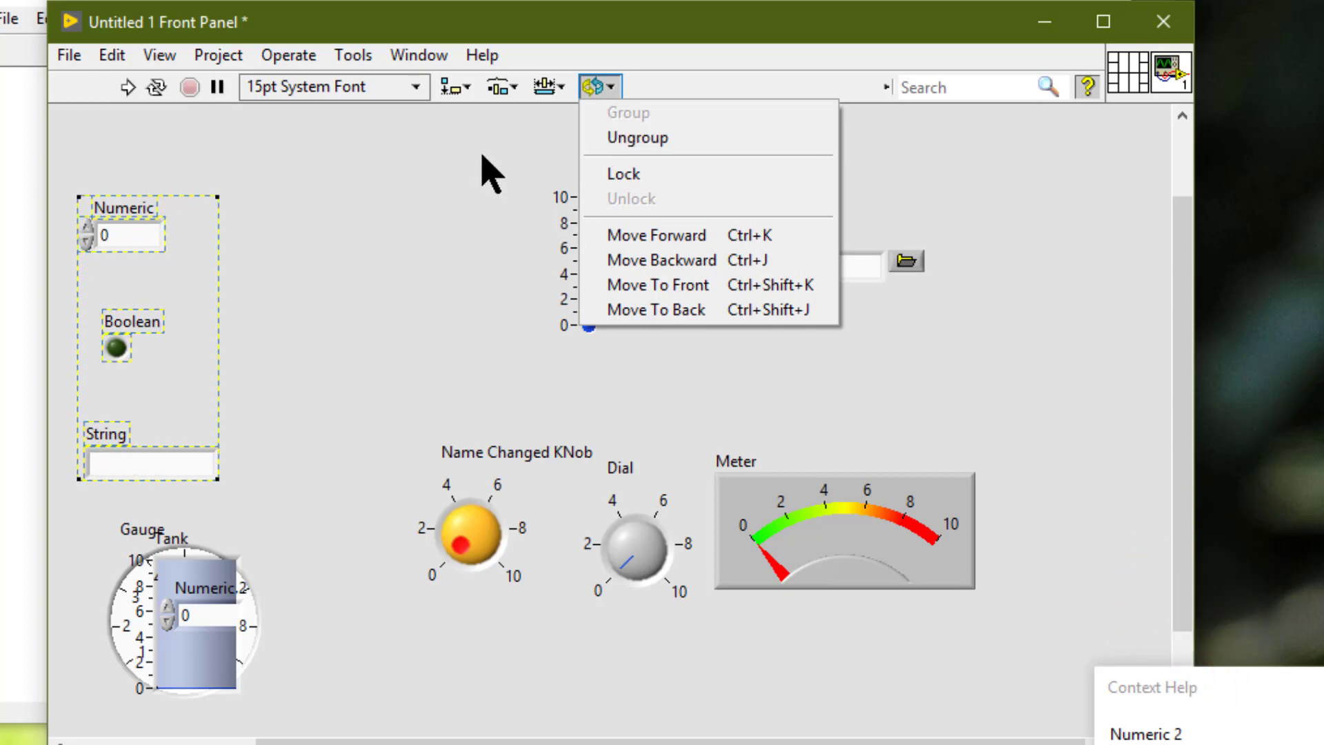
pyautogui.click(452, 166)
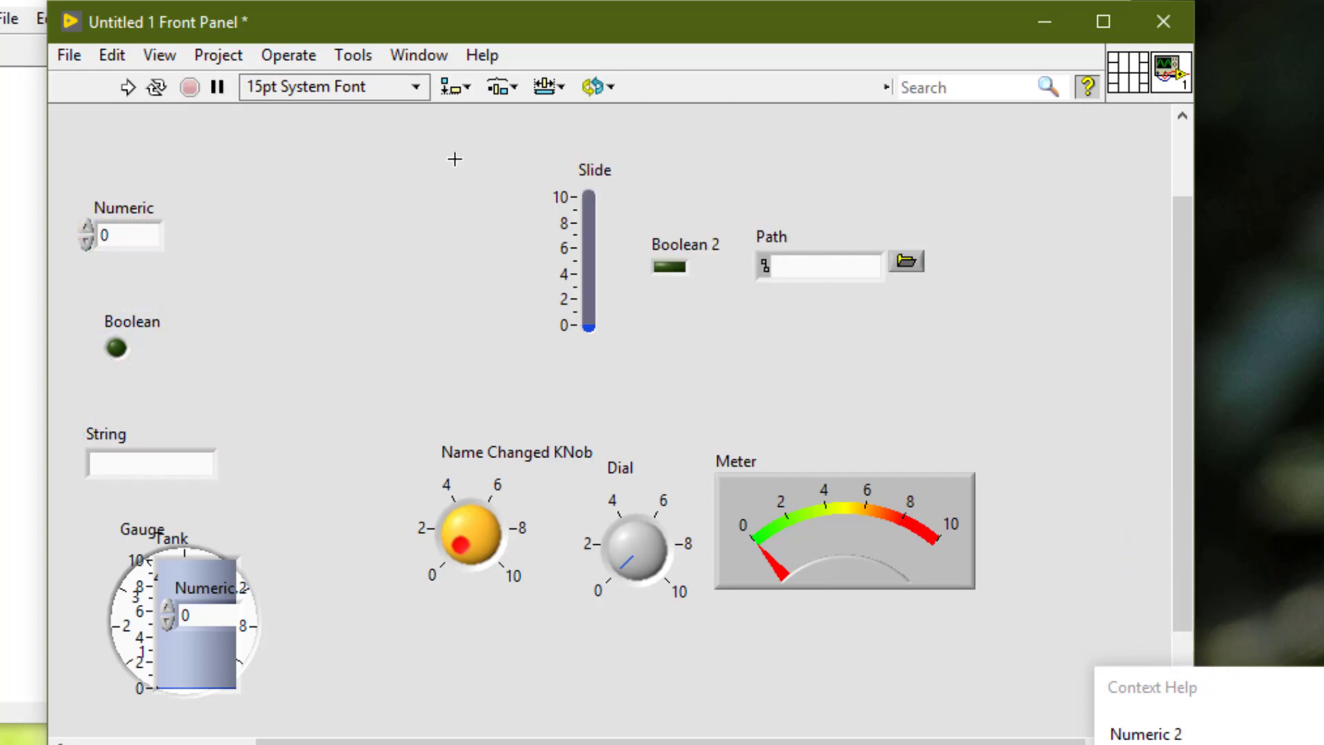
# - Compare the selection outlines of the unlocked Numeric group with the locked Slide and Knob groups, and check the commands offered for the Knob group
pyautogui.click(129, 218)
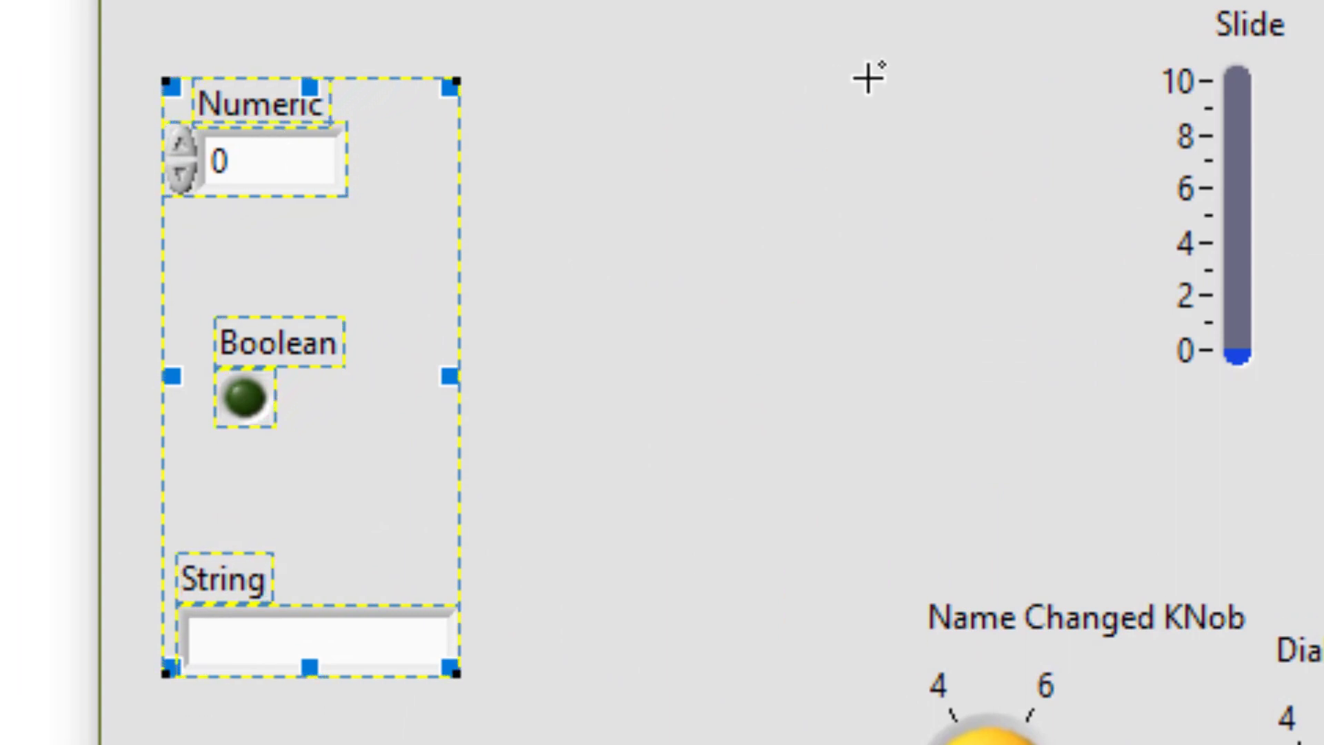
pyautogui.moveTo(1098, 1); pyautogui.dragTo(1323, 411)
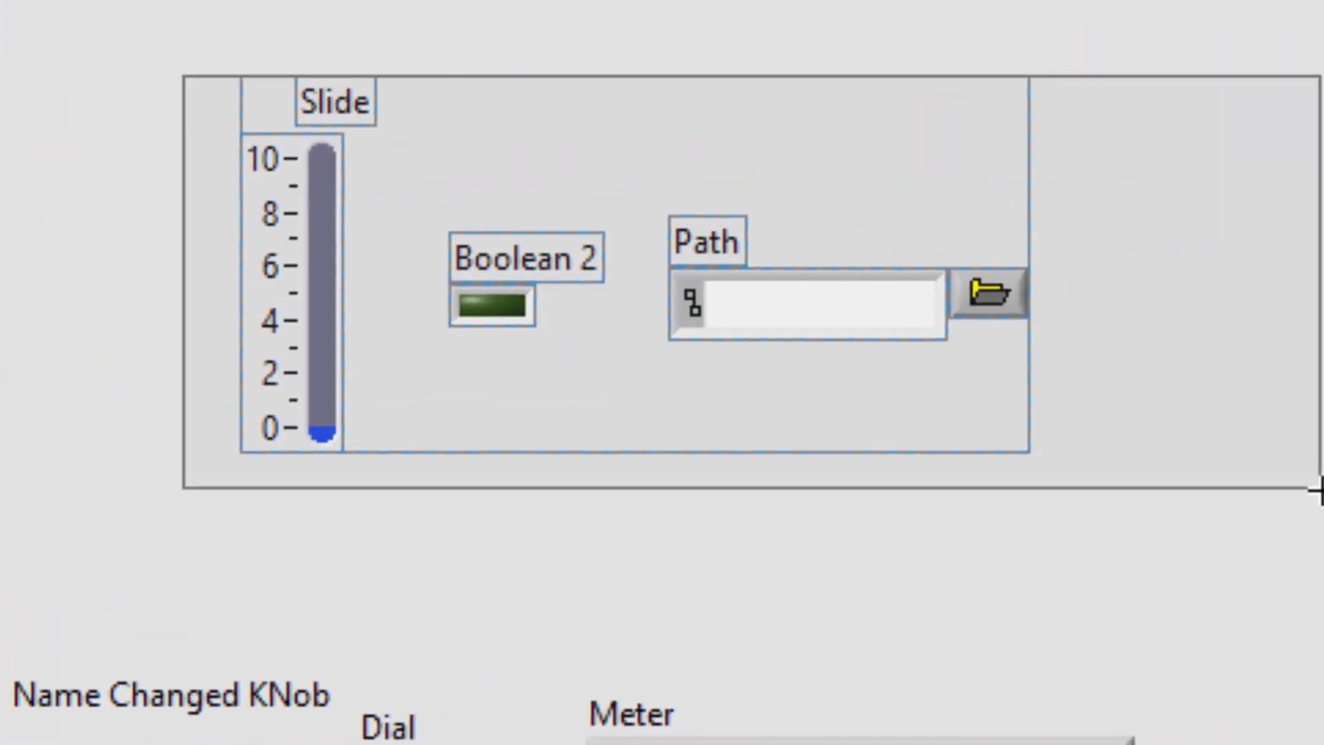
pyautogui.moveTo(1317, 489); pyautogui.dragTo(1318, 491)
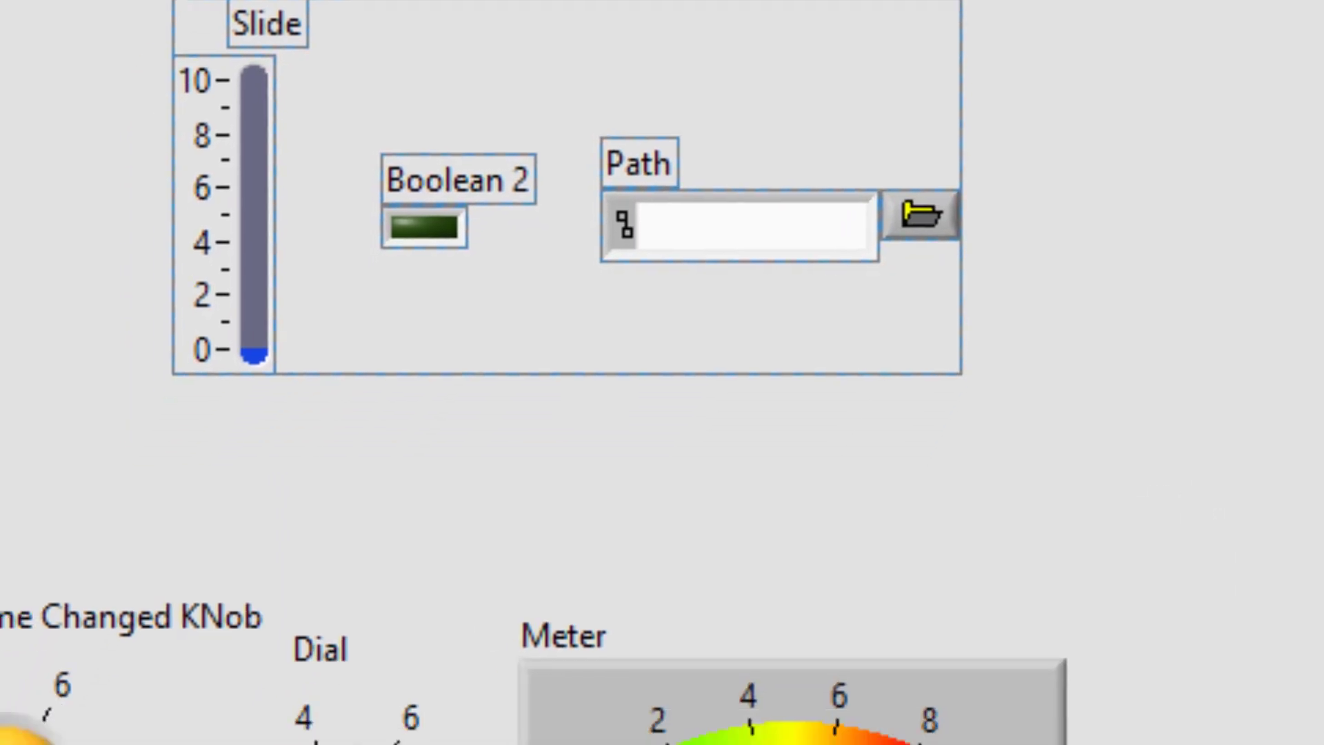
pyautogui.hotkey('ctrl', 'a')
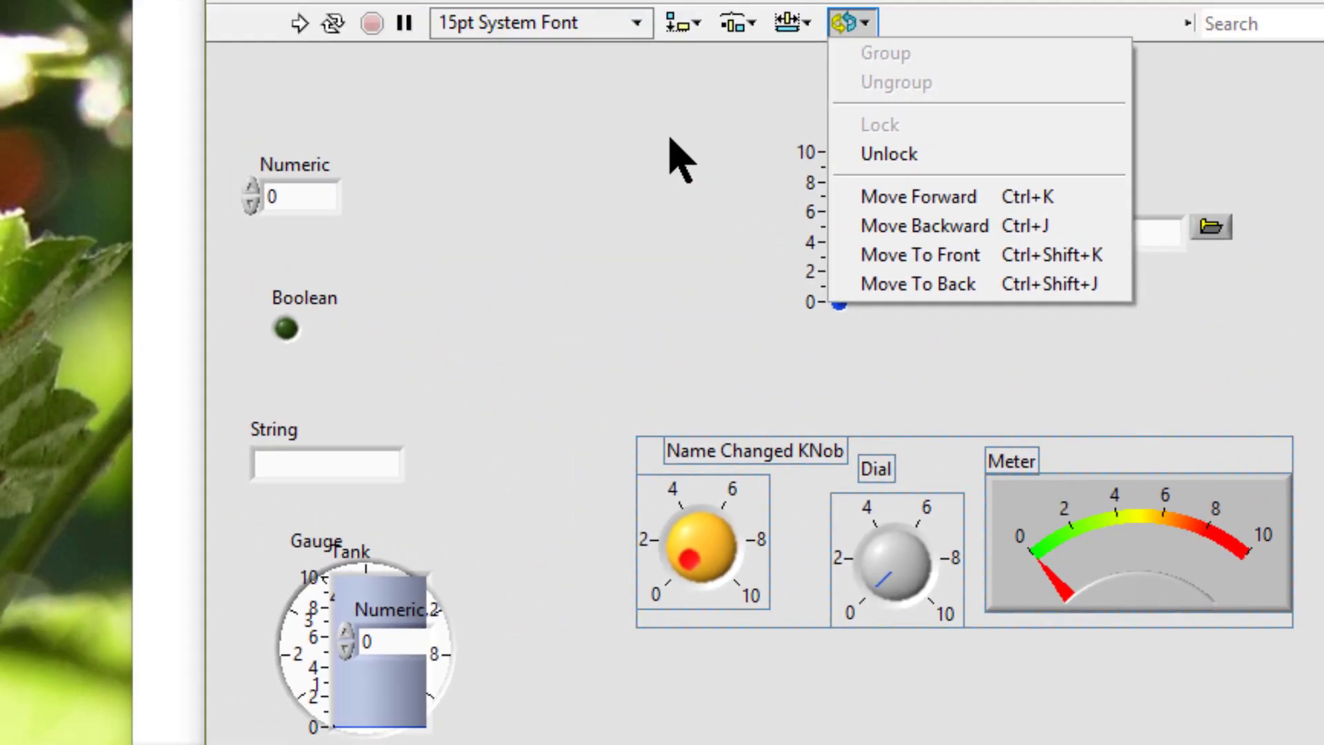
pyautogui.click(668, 134)
# - Ungroup the Numeric, Boolean and String controls, and select the Numeric label on its own
pyautogui.moveTo(416, 131); pyautogui.dragTo(238, 488)
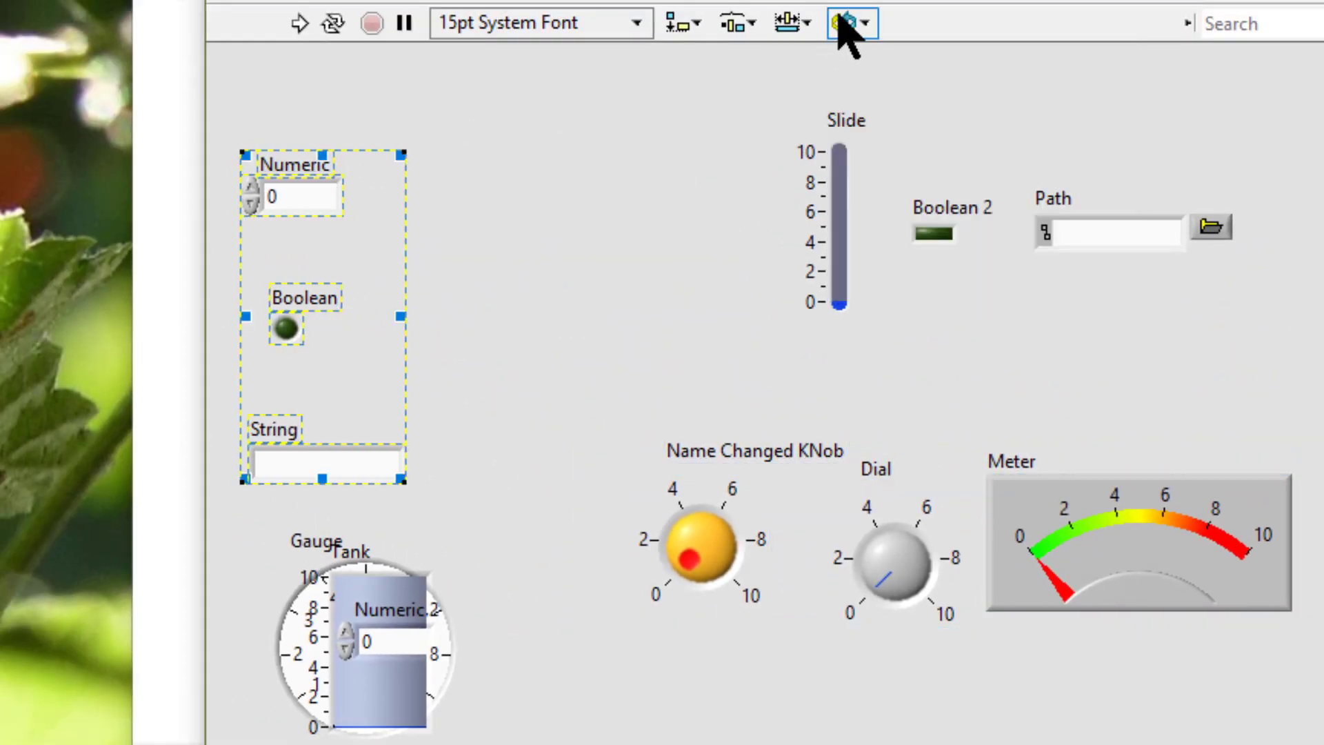
pyautogui.click(847, 23)
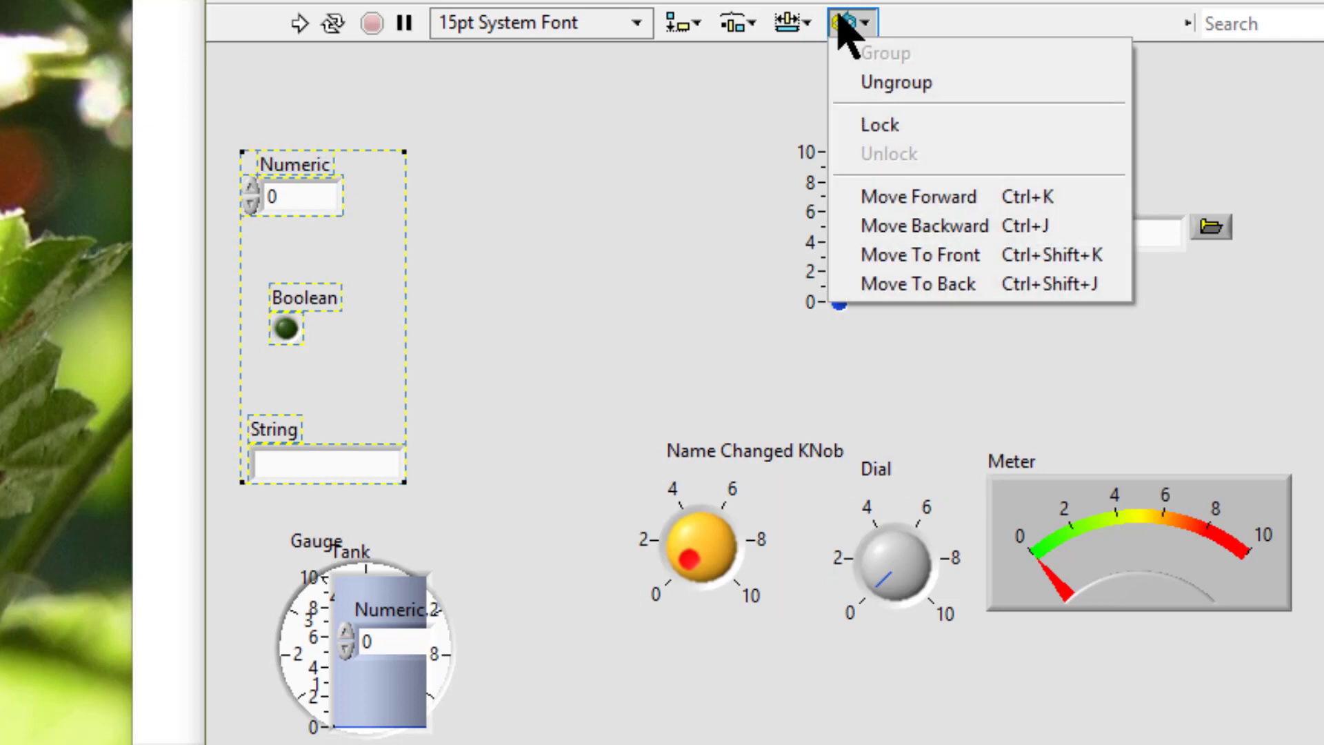
pyautogui.click(873, 95)
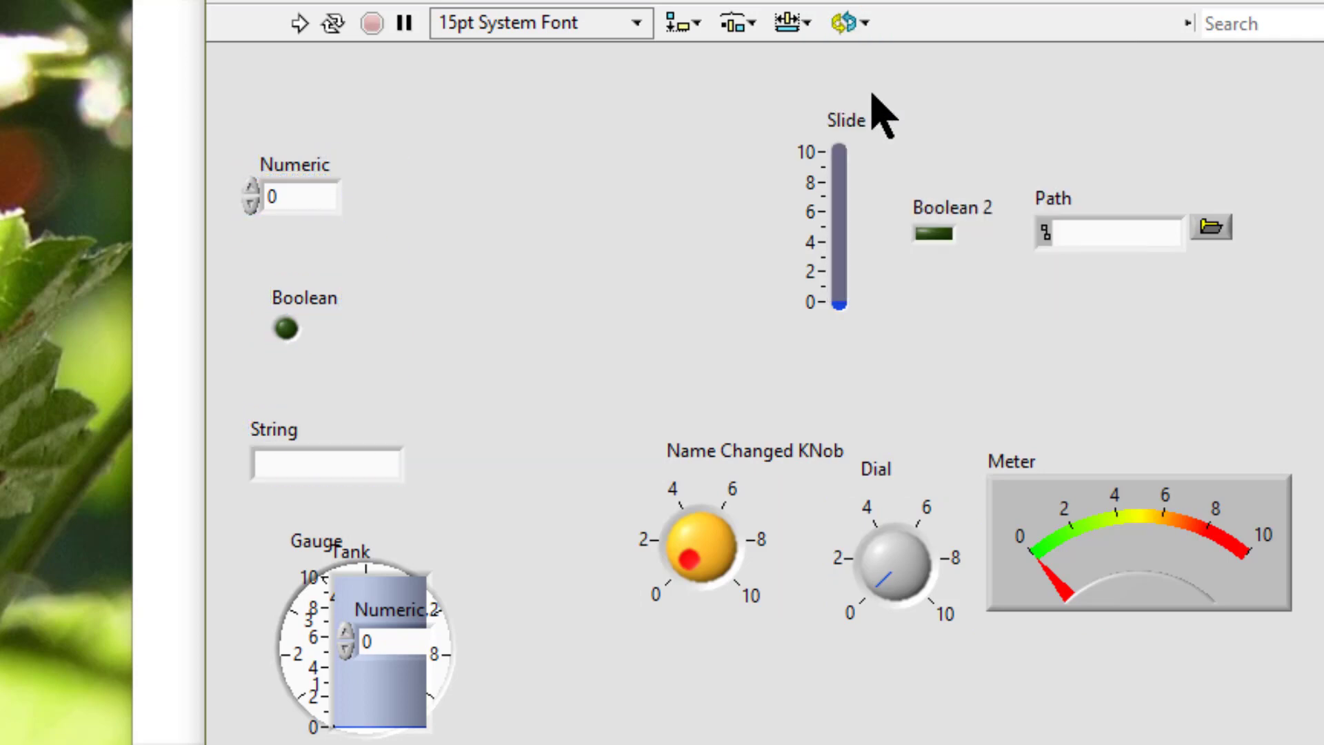
pyautogui.click(281, 167)
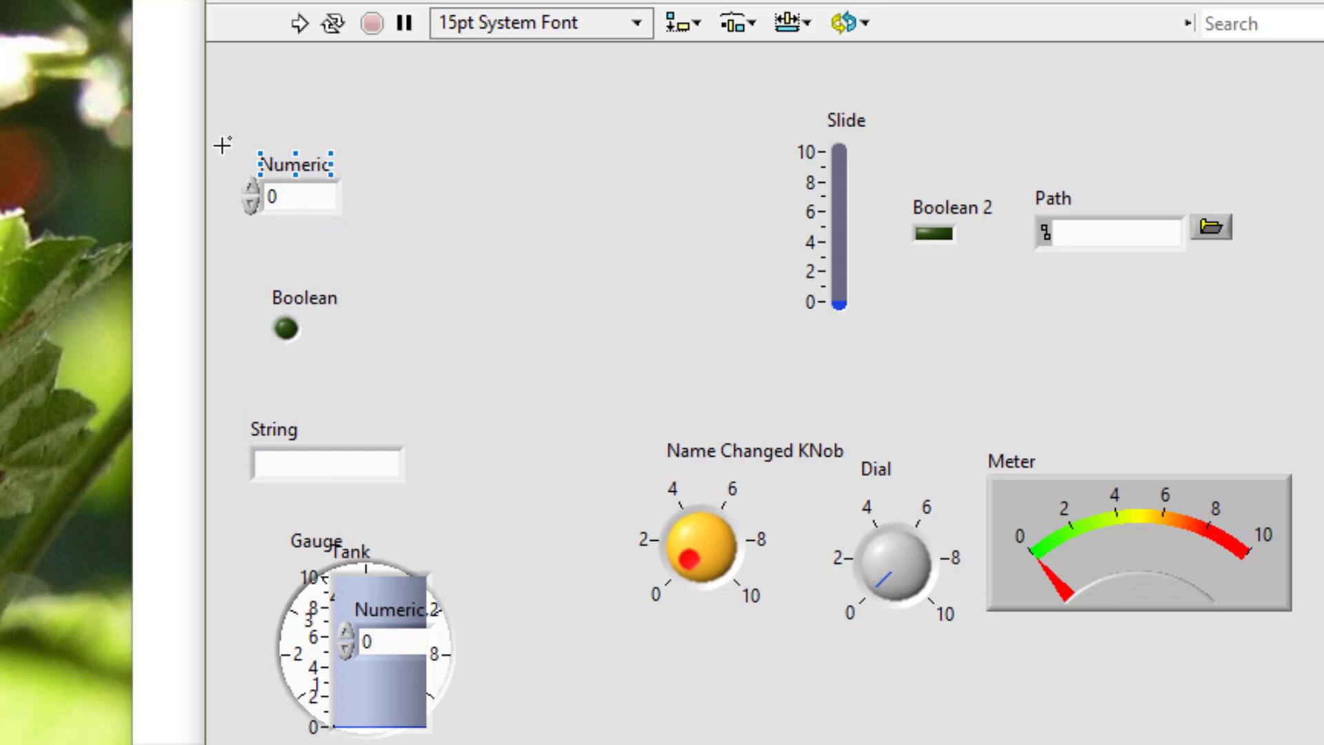
# - Compress the vertical spacing between the Numeric, Boolean and String controls and align their left edges
pyautogui.moveTo(219, 146); pyautogui.dragTo(427, 496)
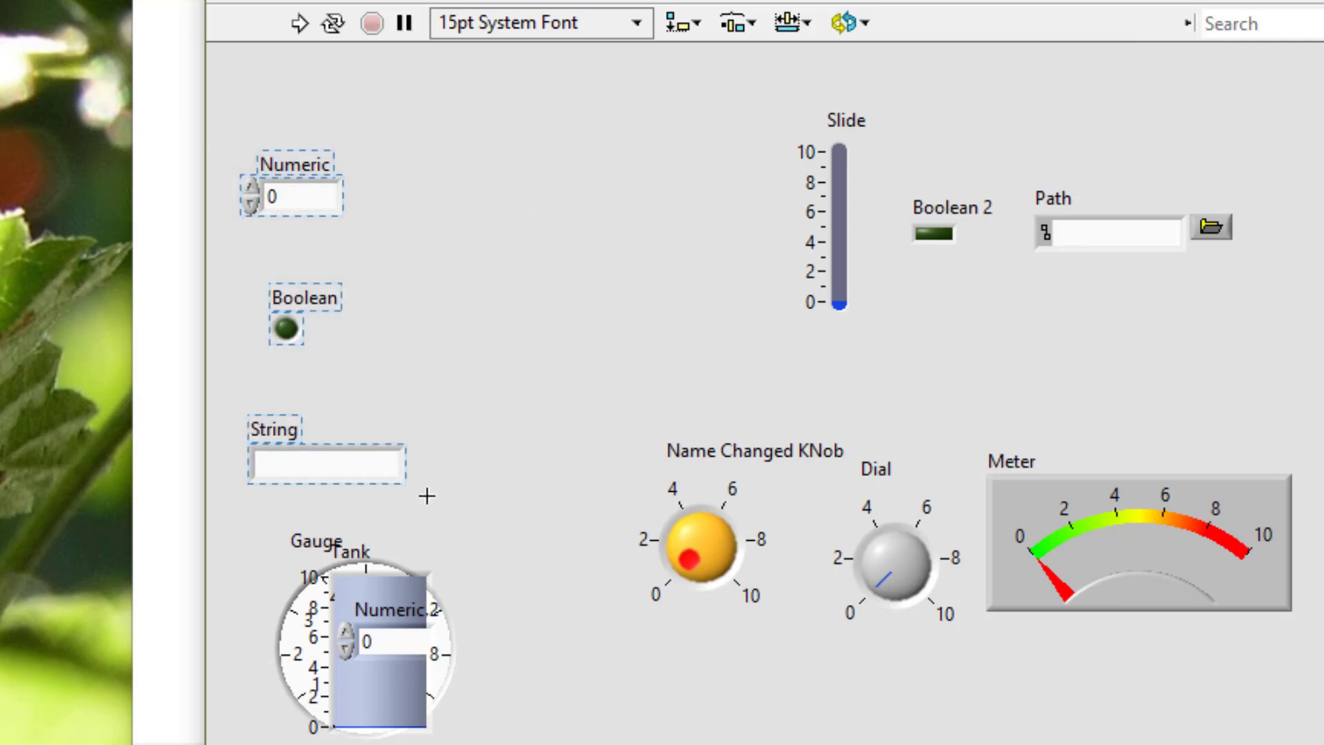
pyautogui.click(735, 28)
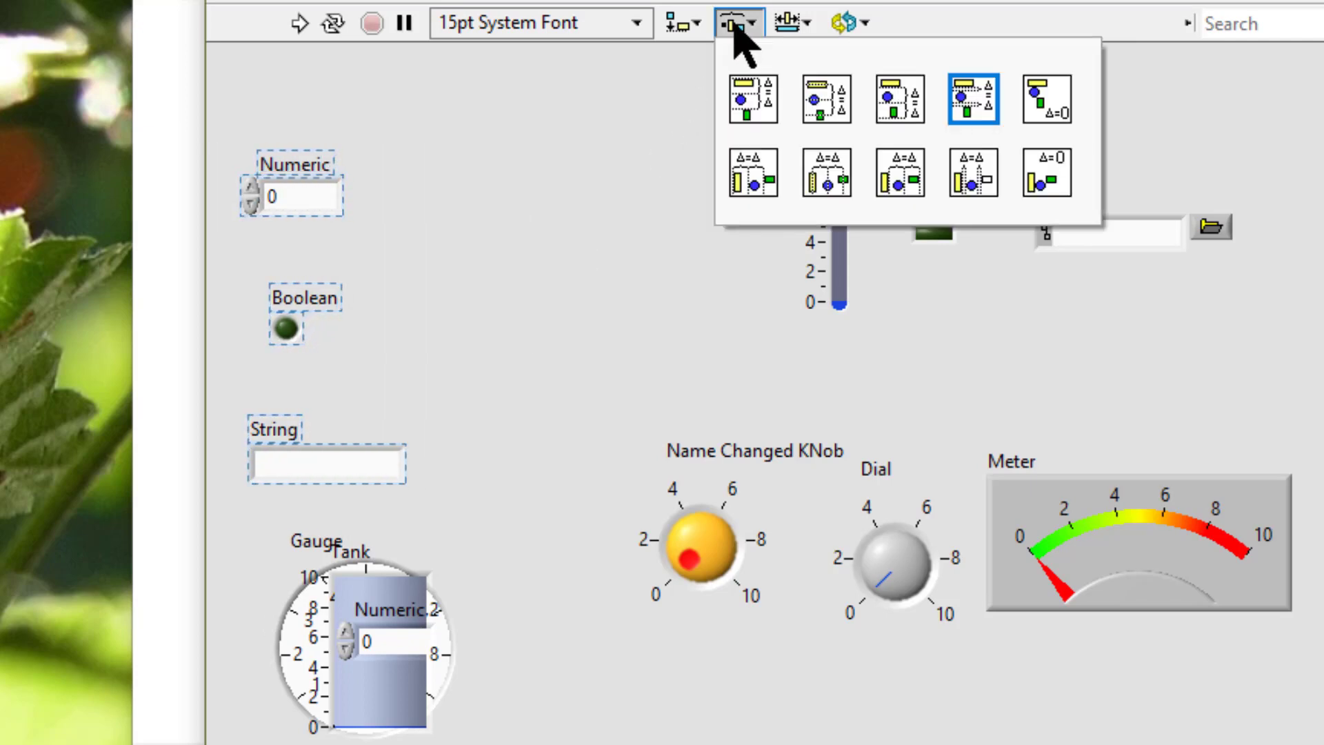
pyautogui.click(1057, 96)
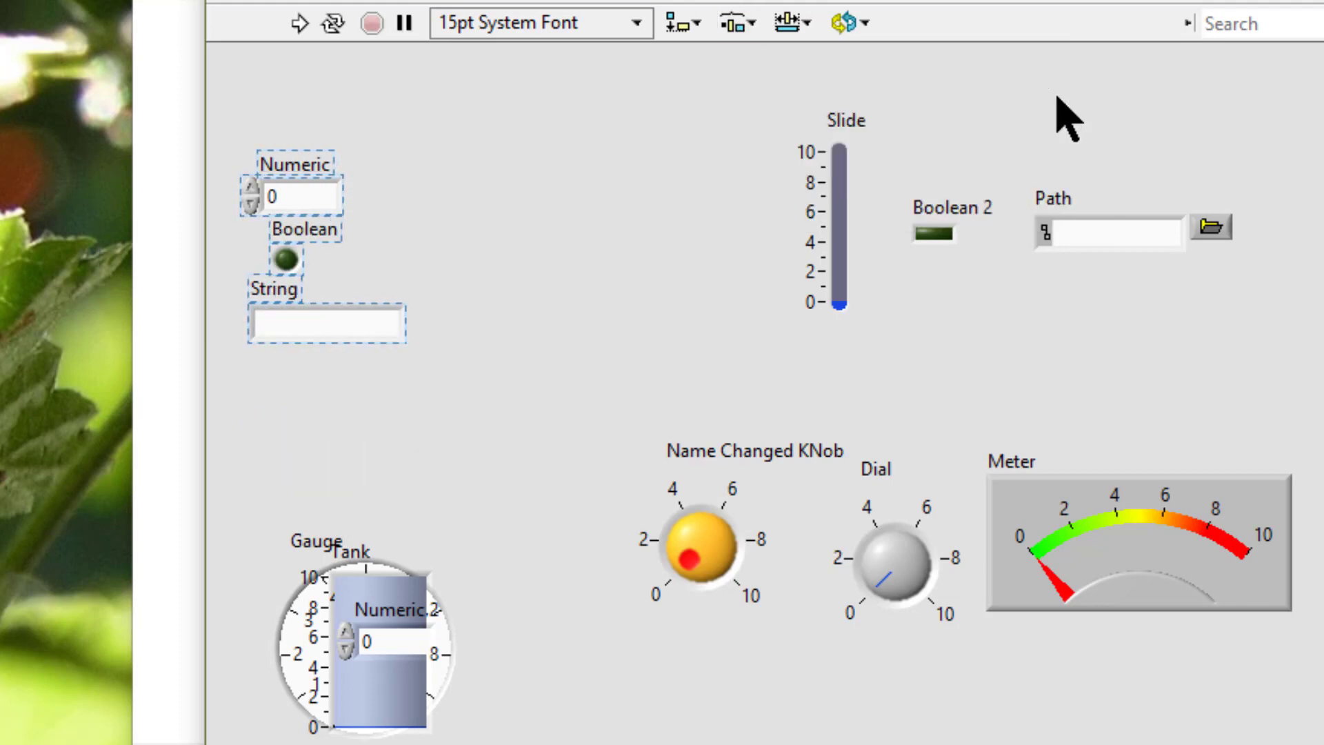
pyautogui.click(677, 27)
pyautogui.click(710, 174)
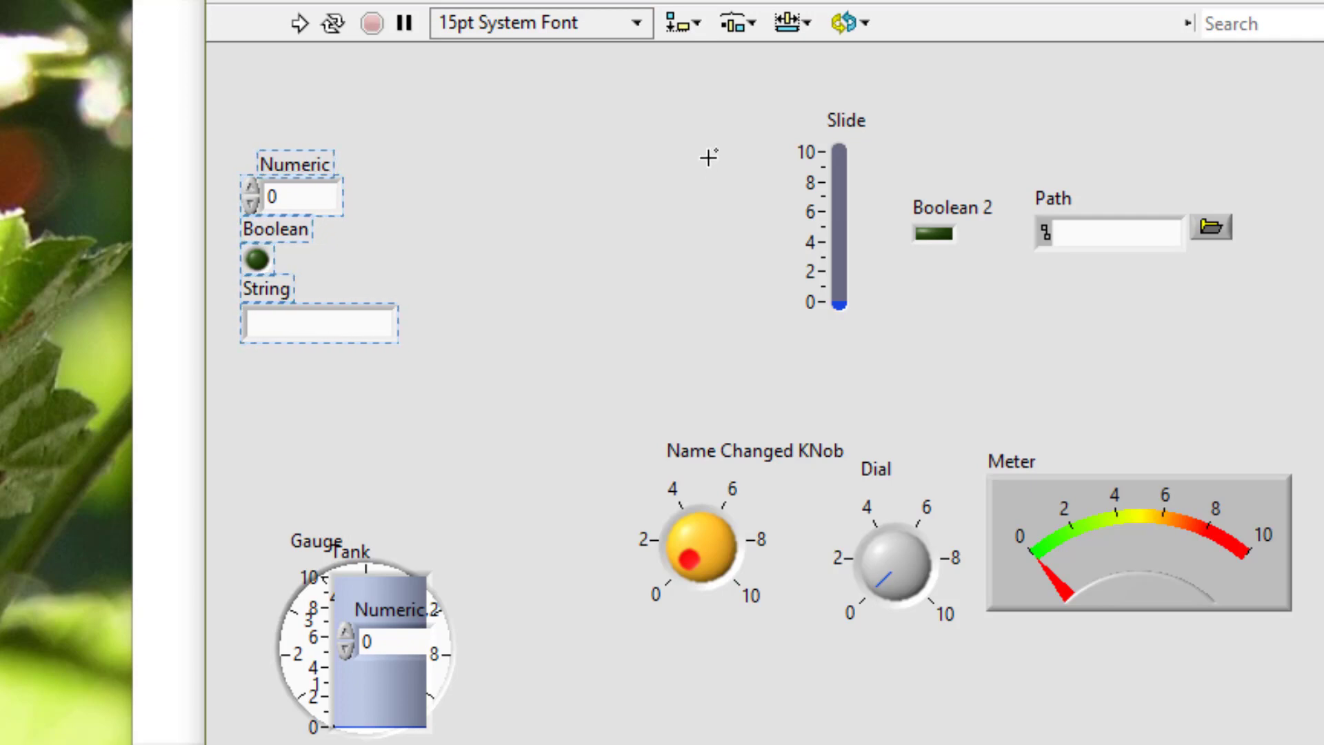
# - Group the compressed, left-aligned Numeric, Boolean and String controls again and clear the selection
pyautogui.click(843, 23)
pyautogui.click(846, 55)
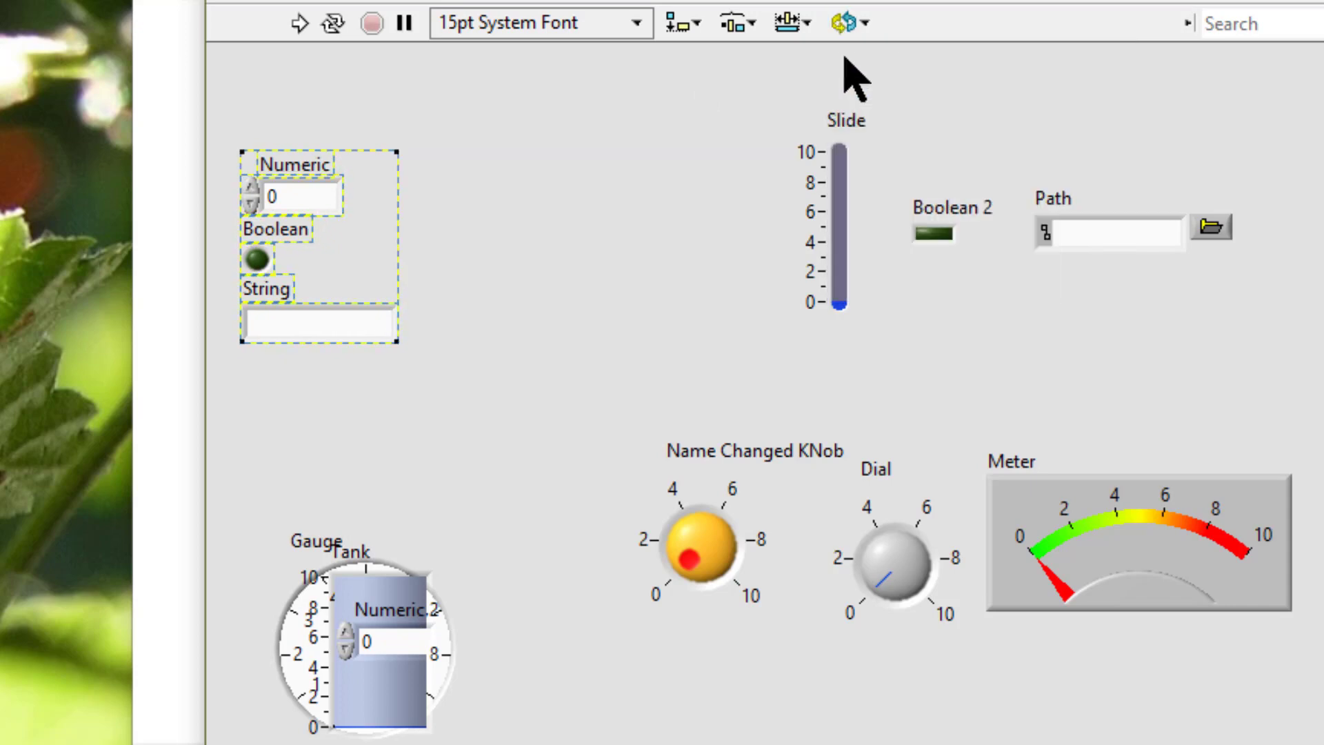
pyautogui.click(557, 194)
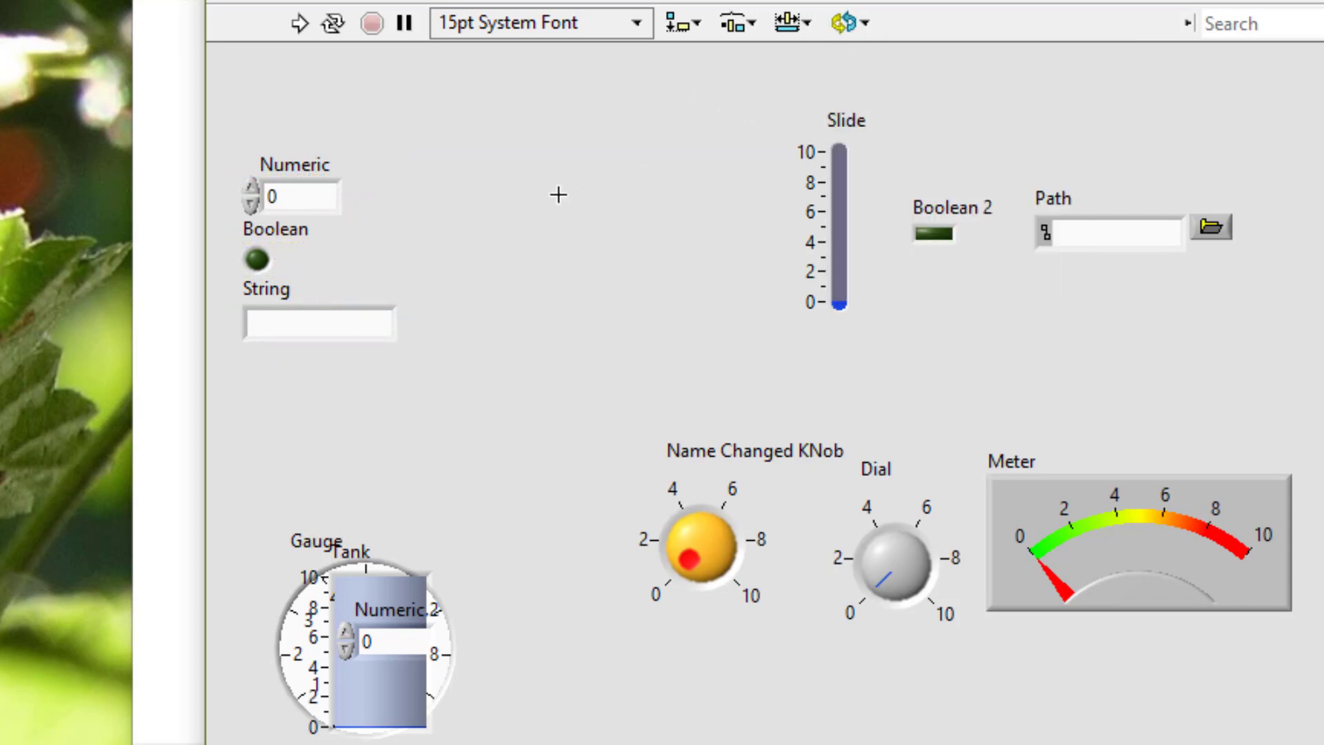